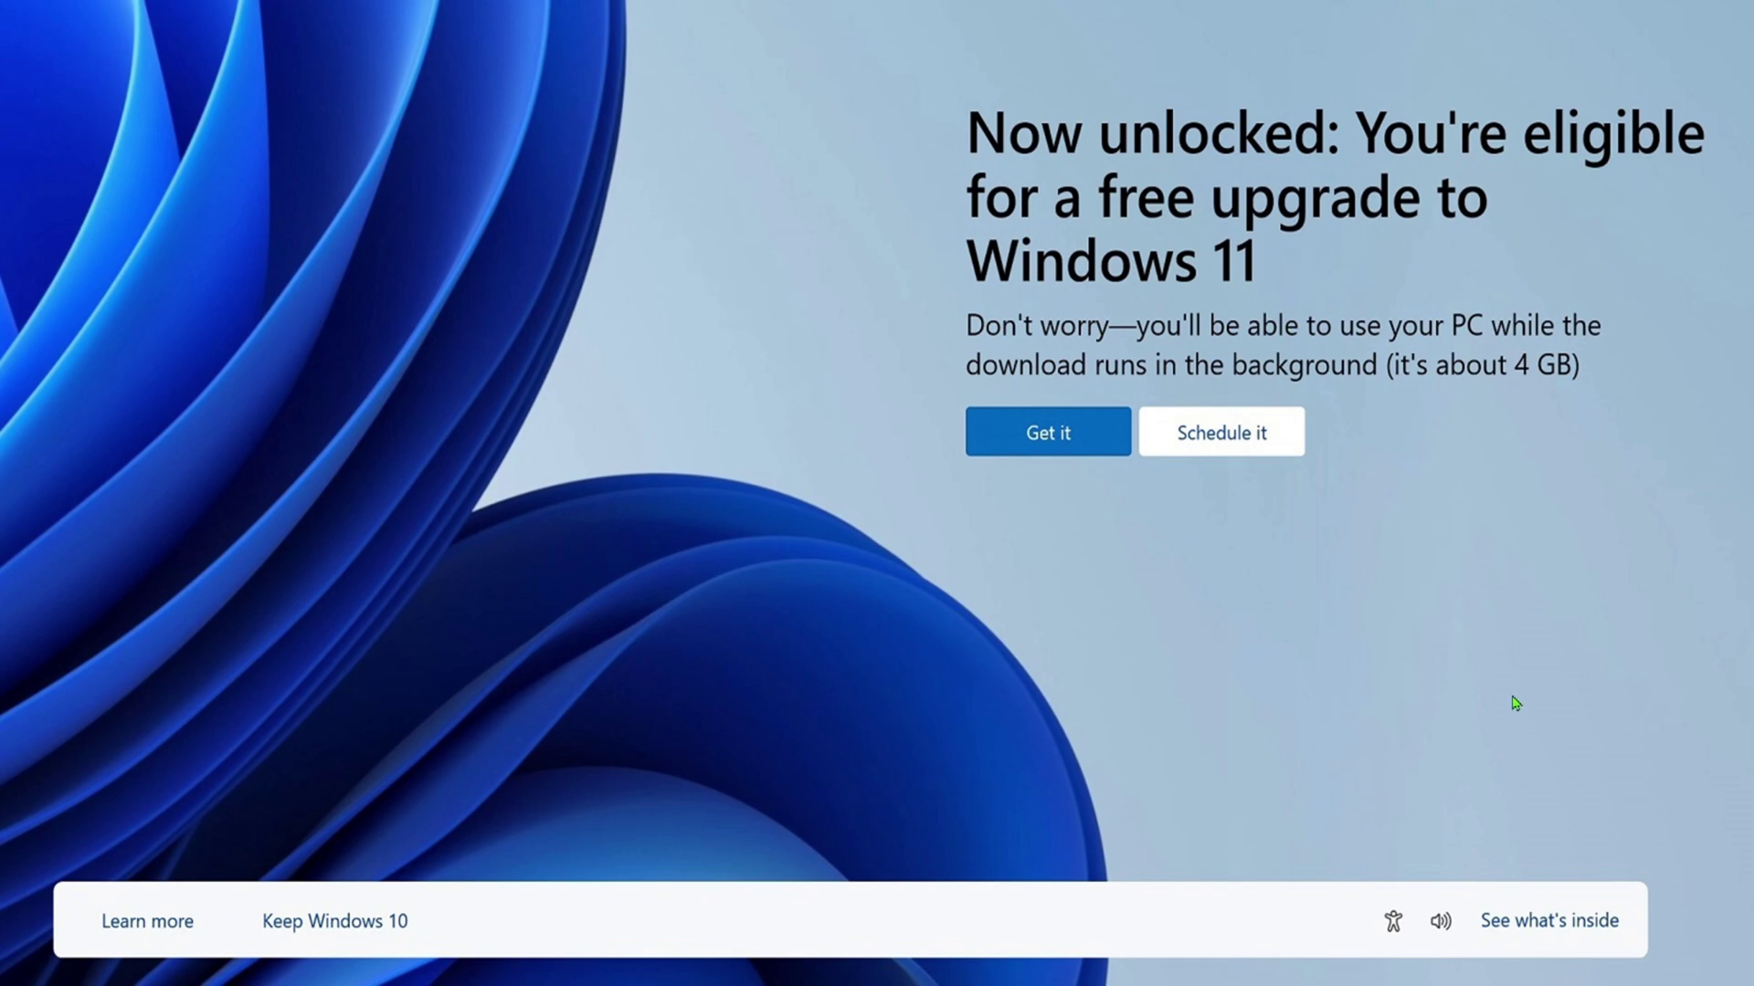
Step: Bring up the '11 upgrade 2.png' screenshot in Paint and view it full screen
key("alt+Tab")
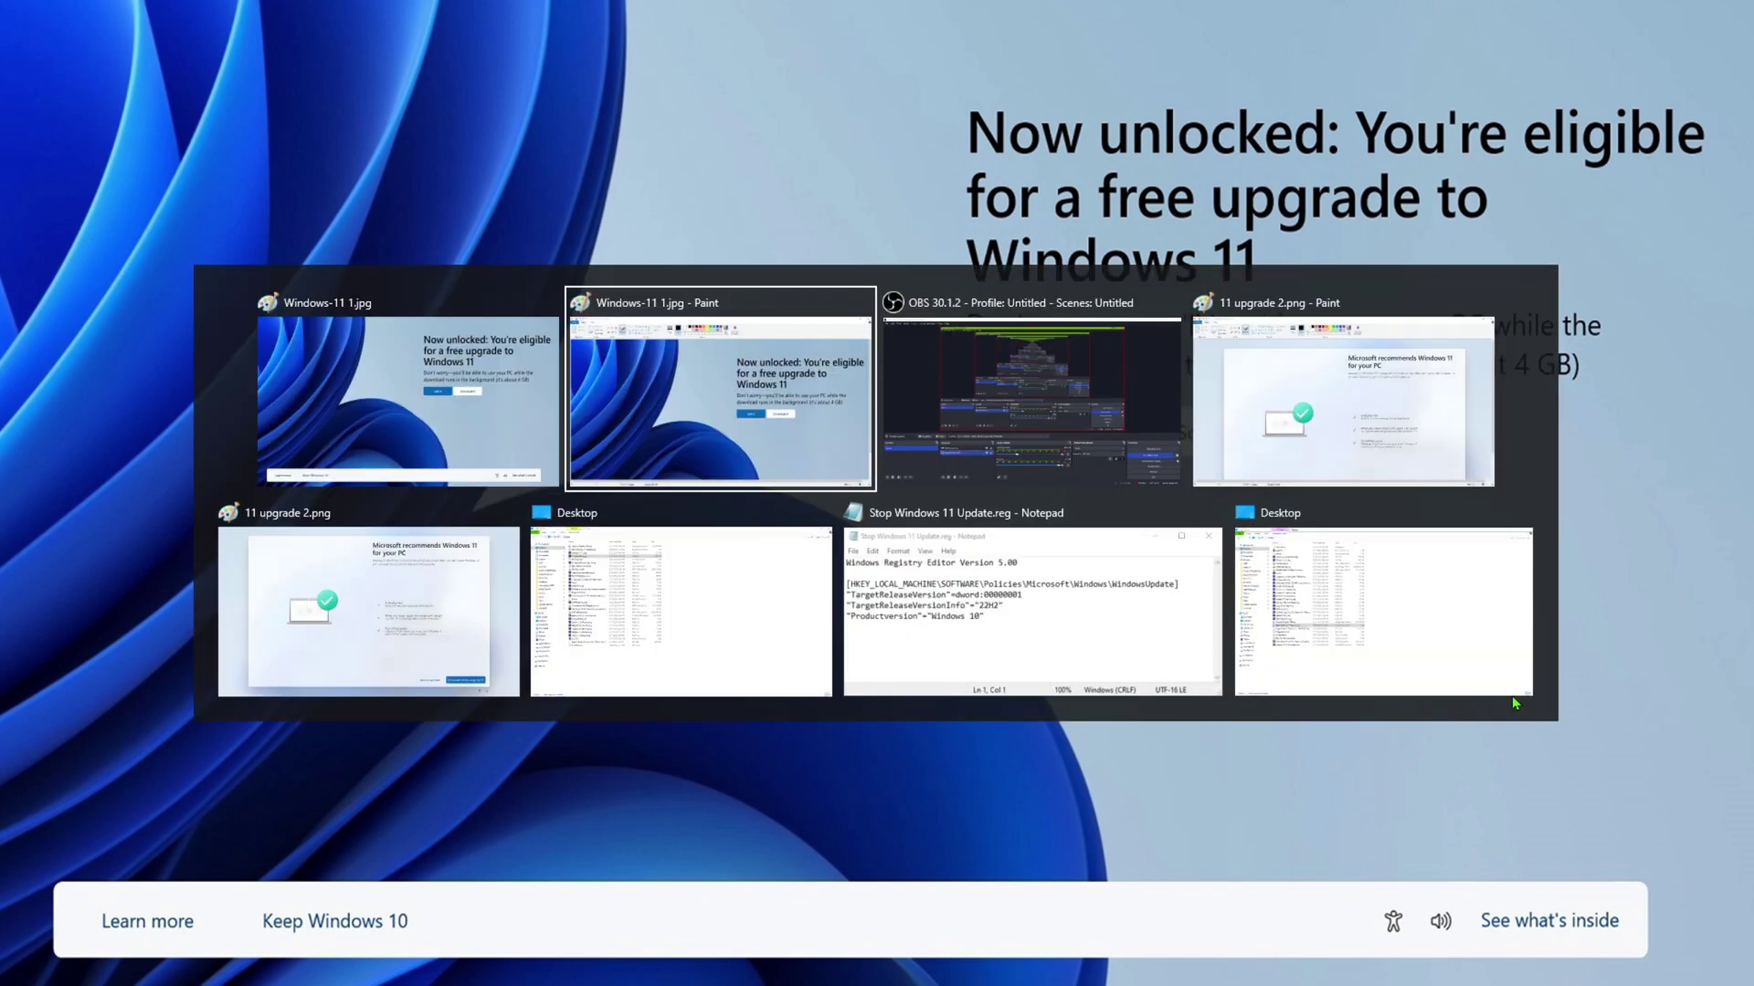
key("alt+Tab")
key("alt+Tab")
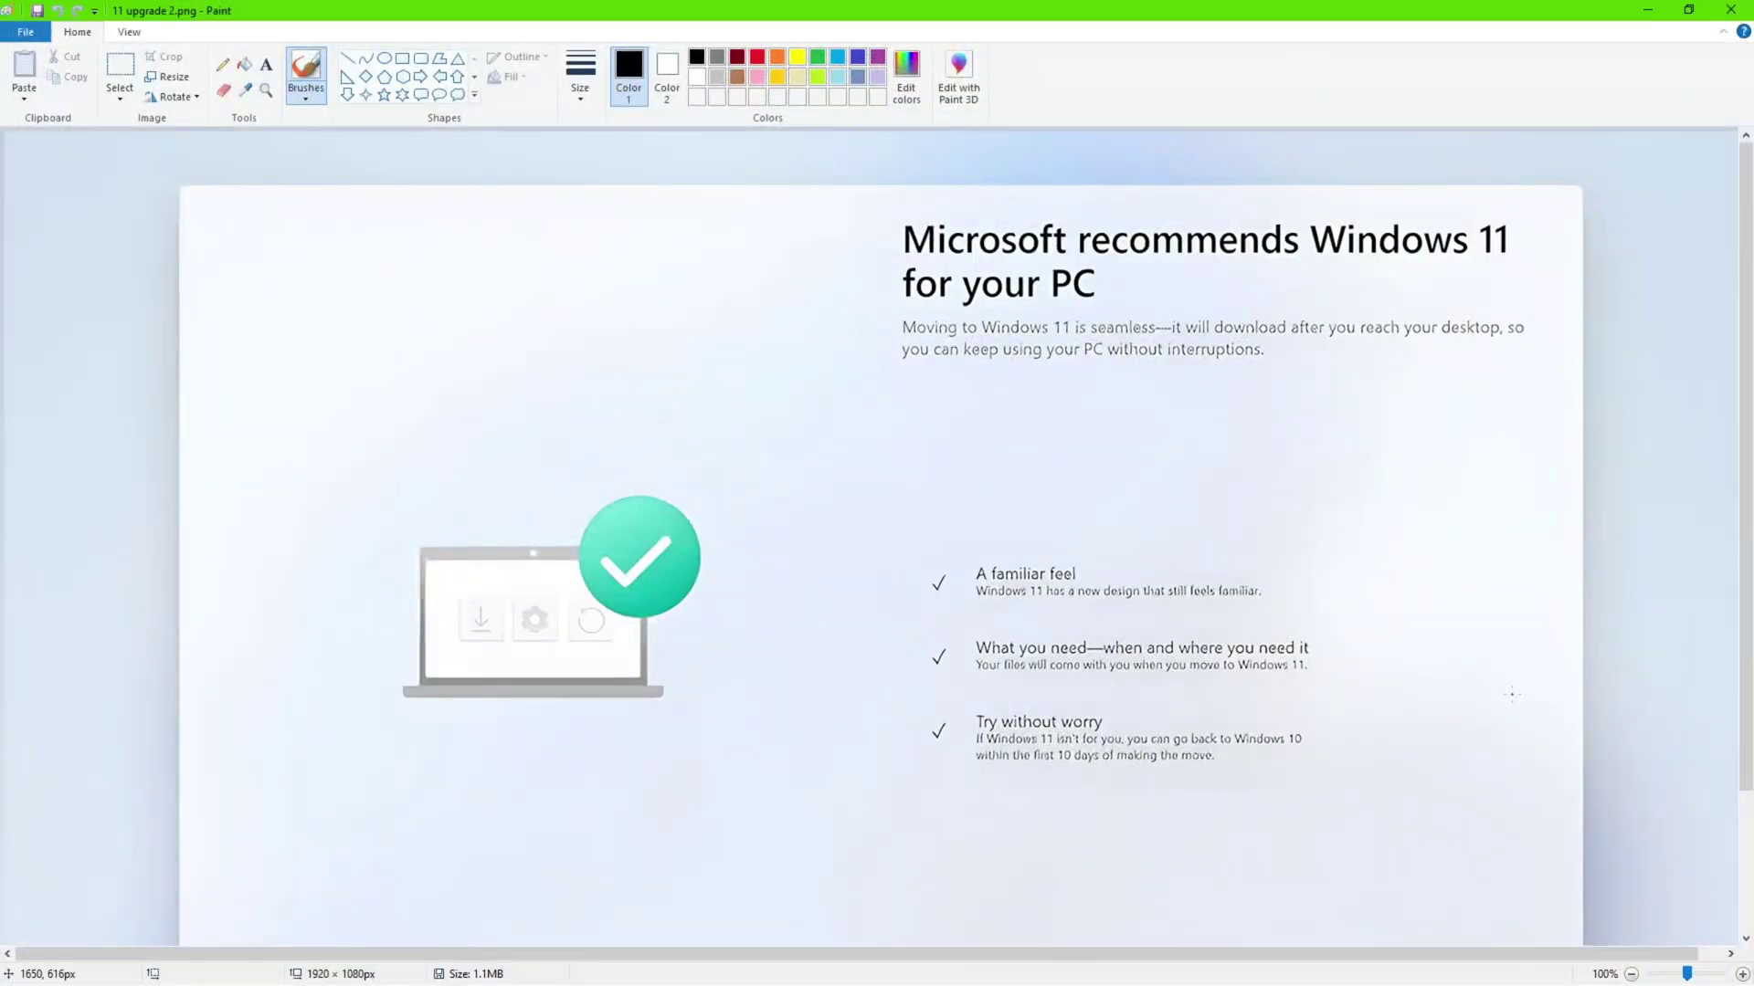
key("F11")
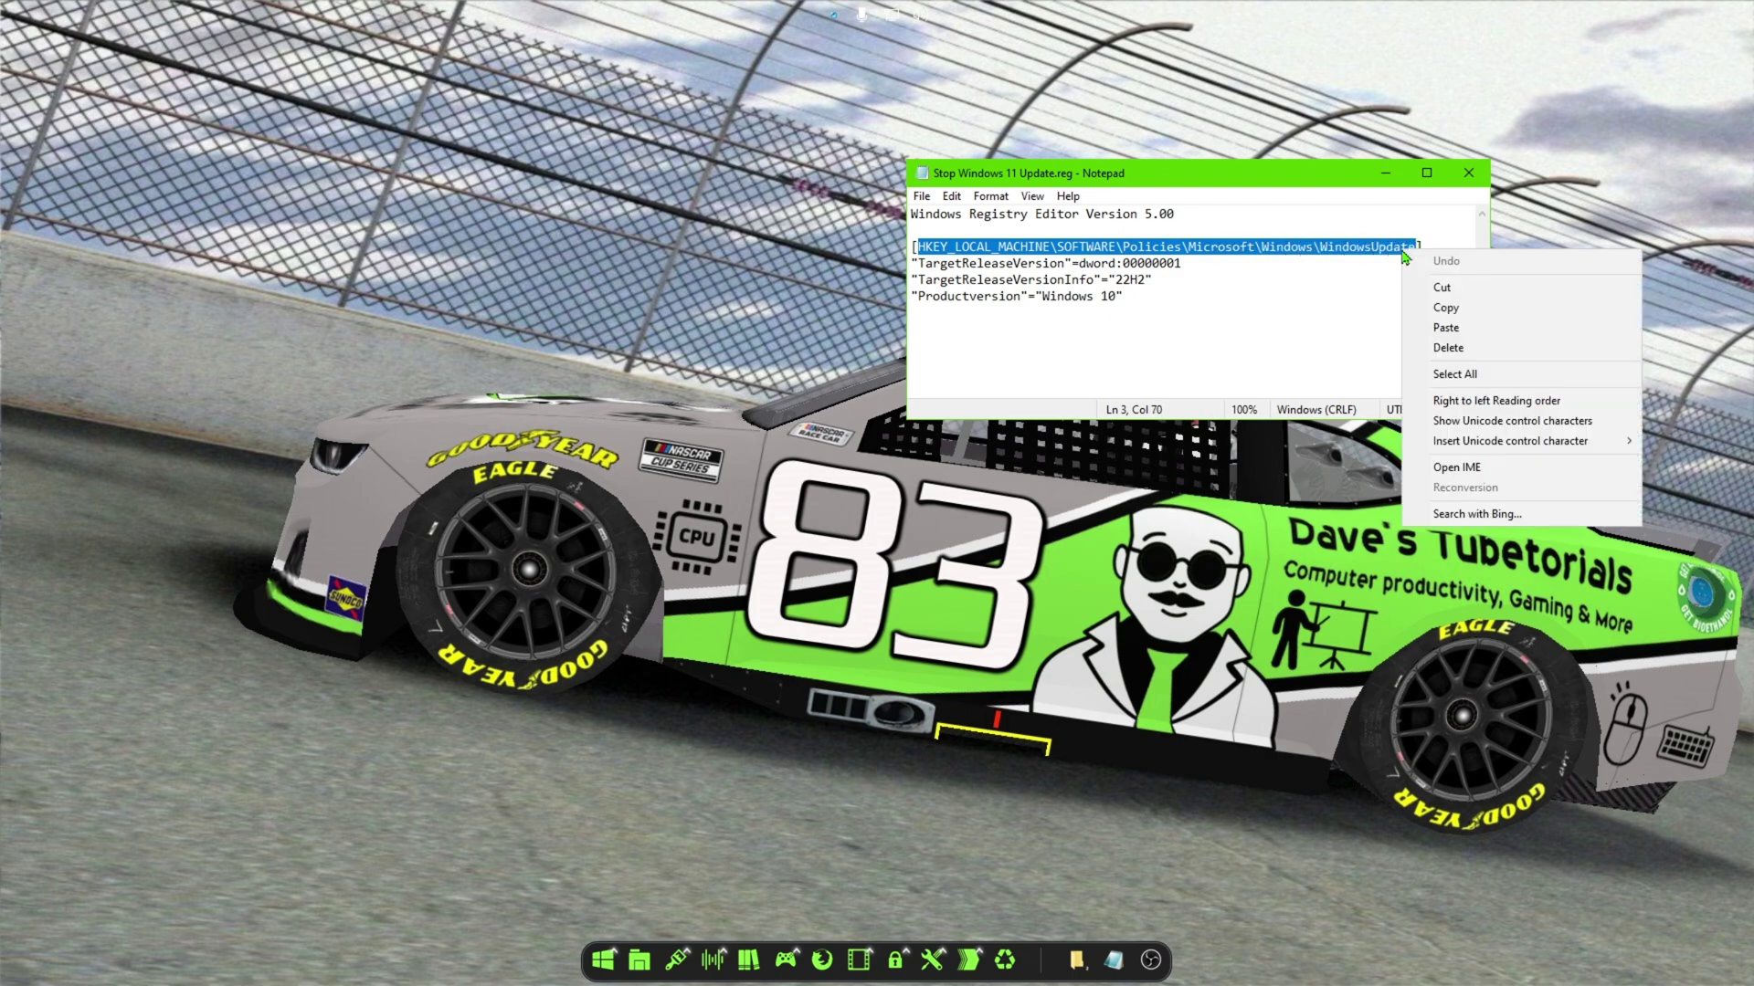
Step: Copy the WindowsUpdate policy key path from the .reg file and launch Registry Editor as administrator
left_click(1458, 309)
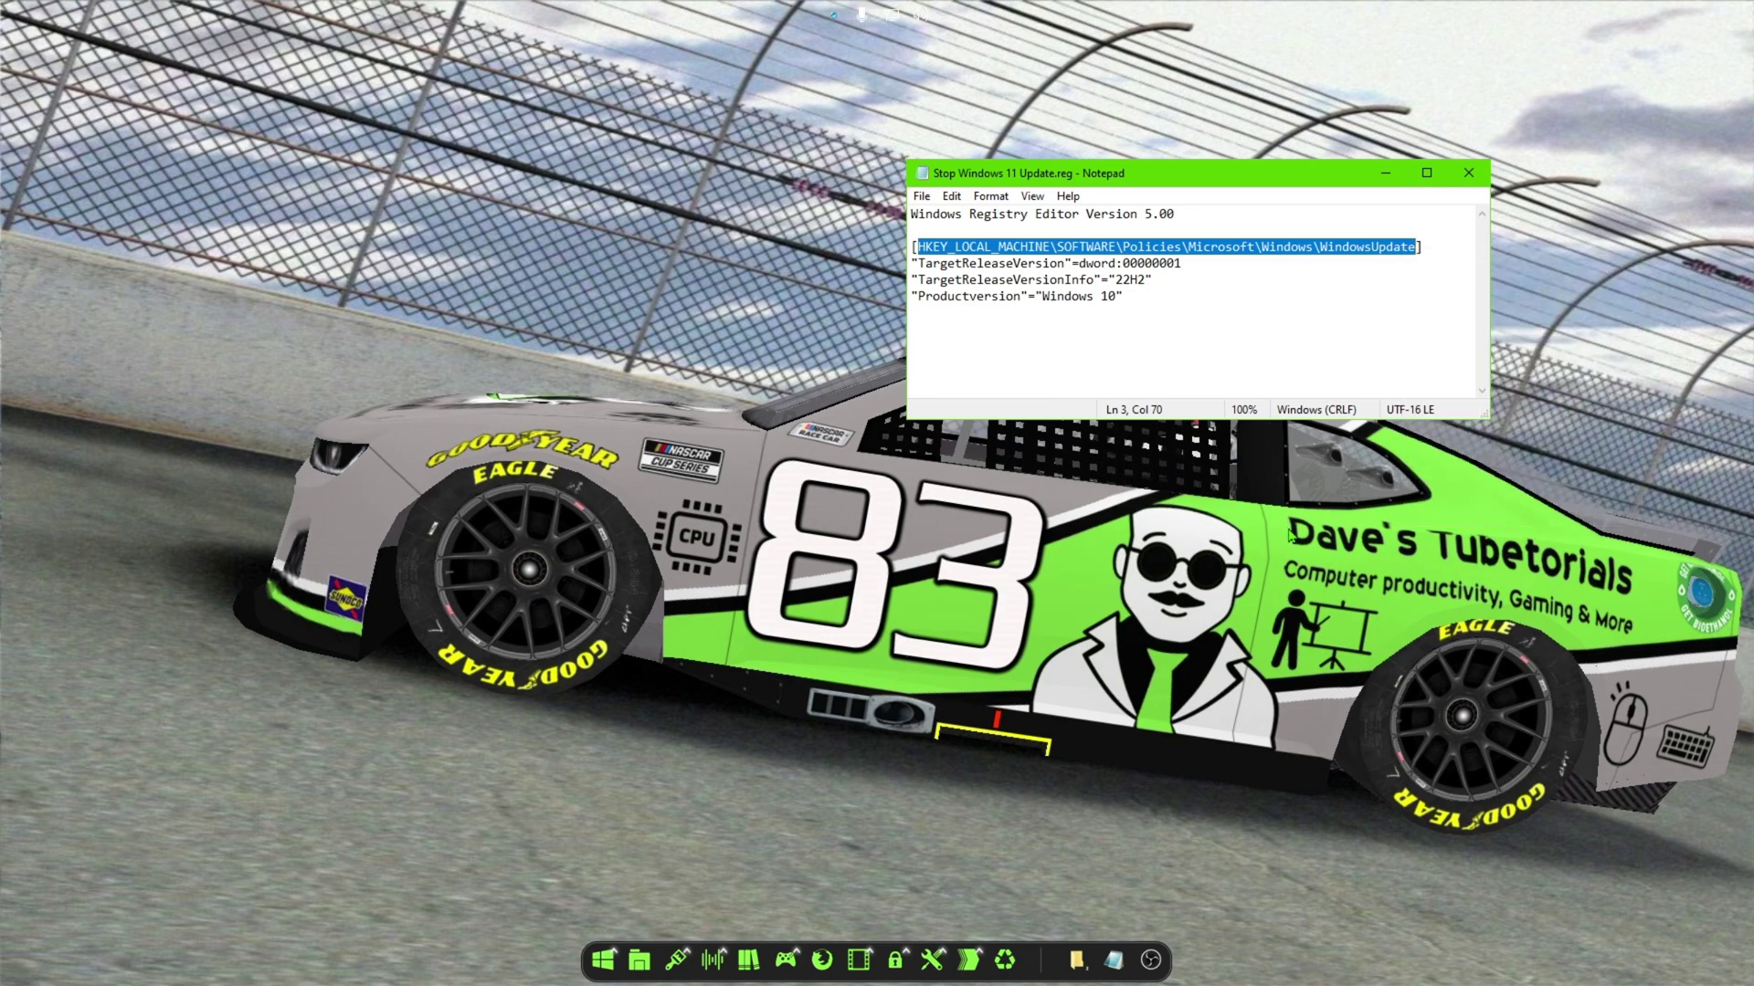
key("super+s")
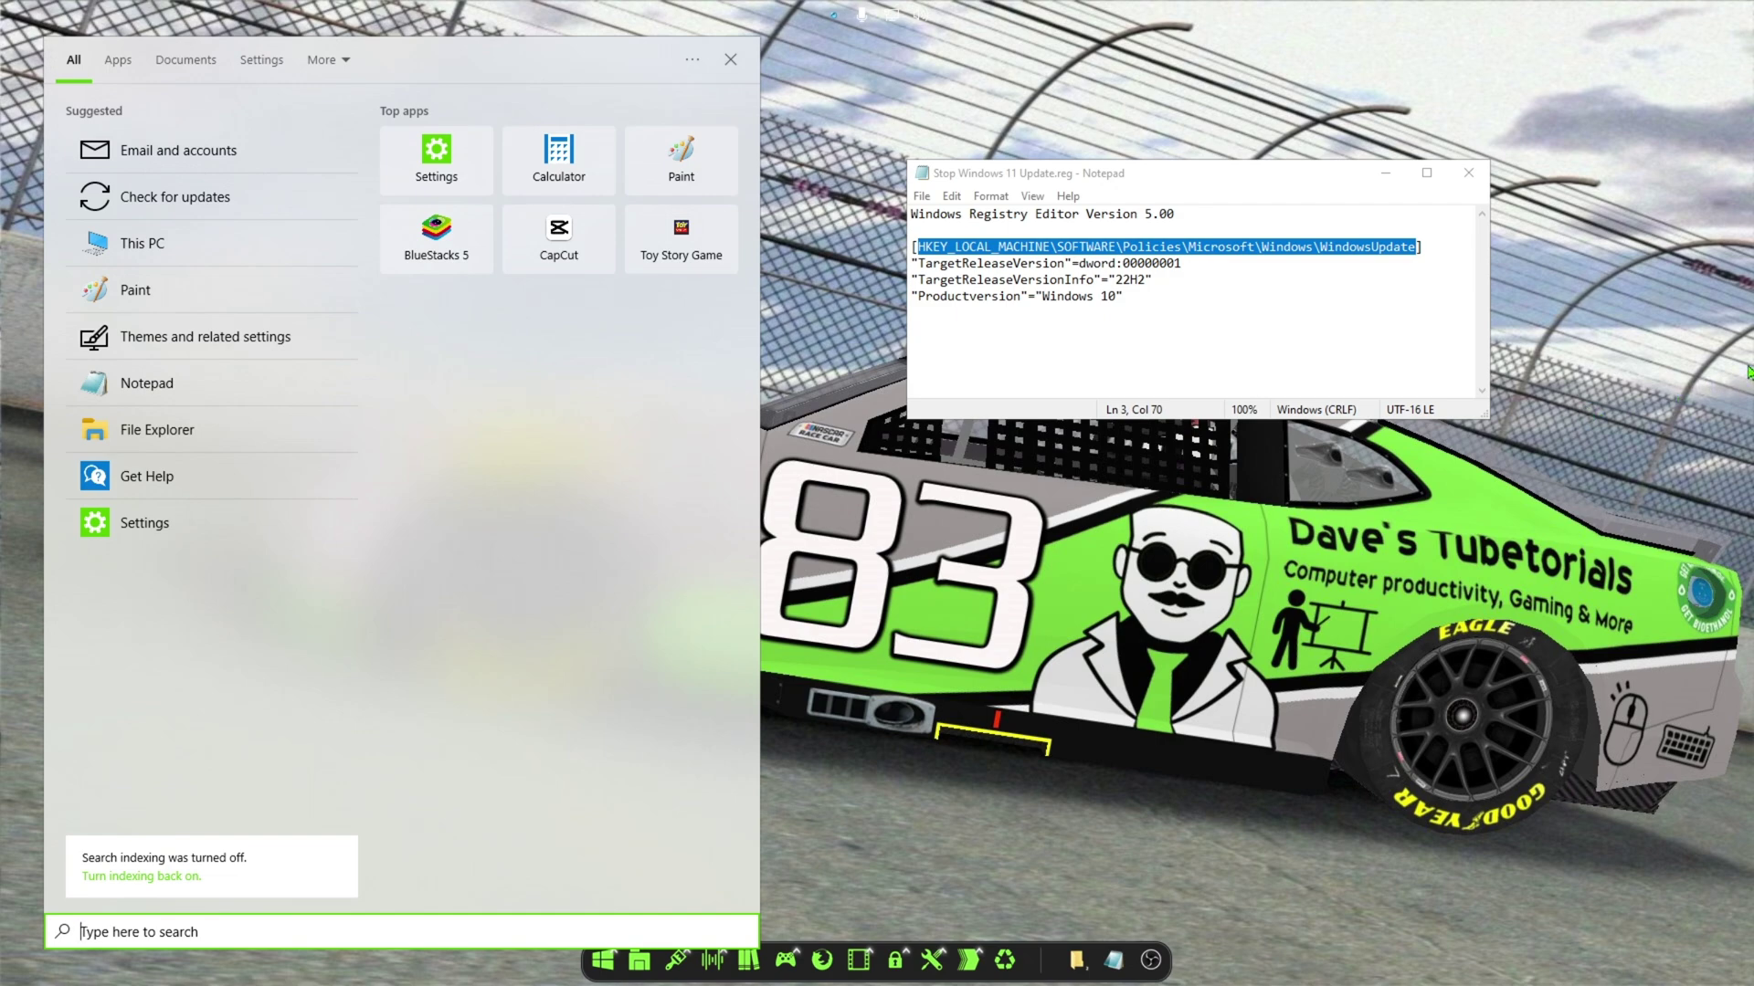
type("reg")
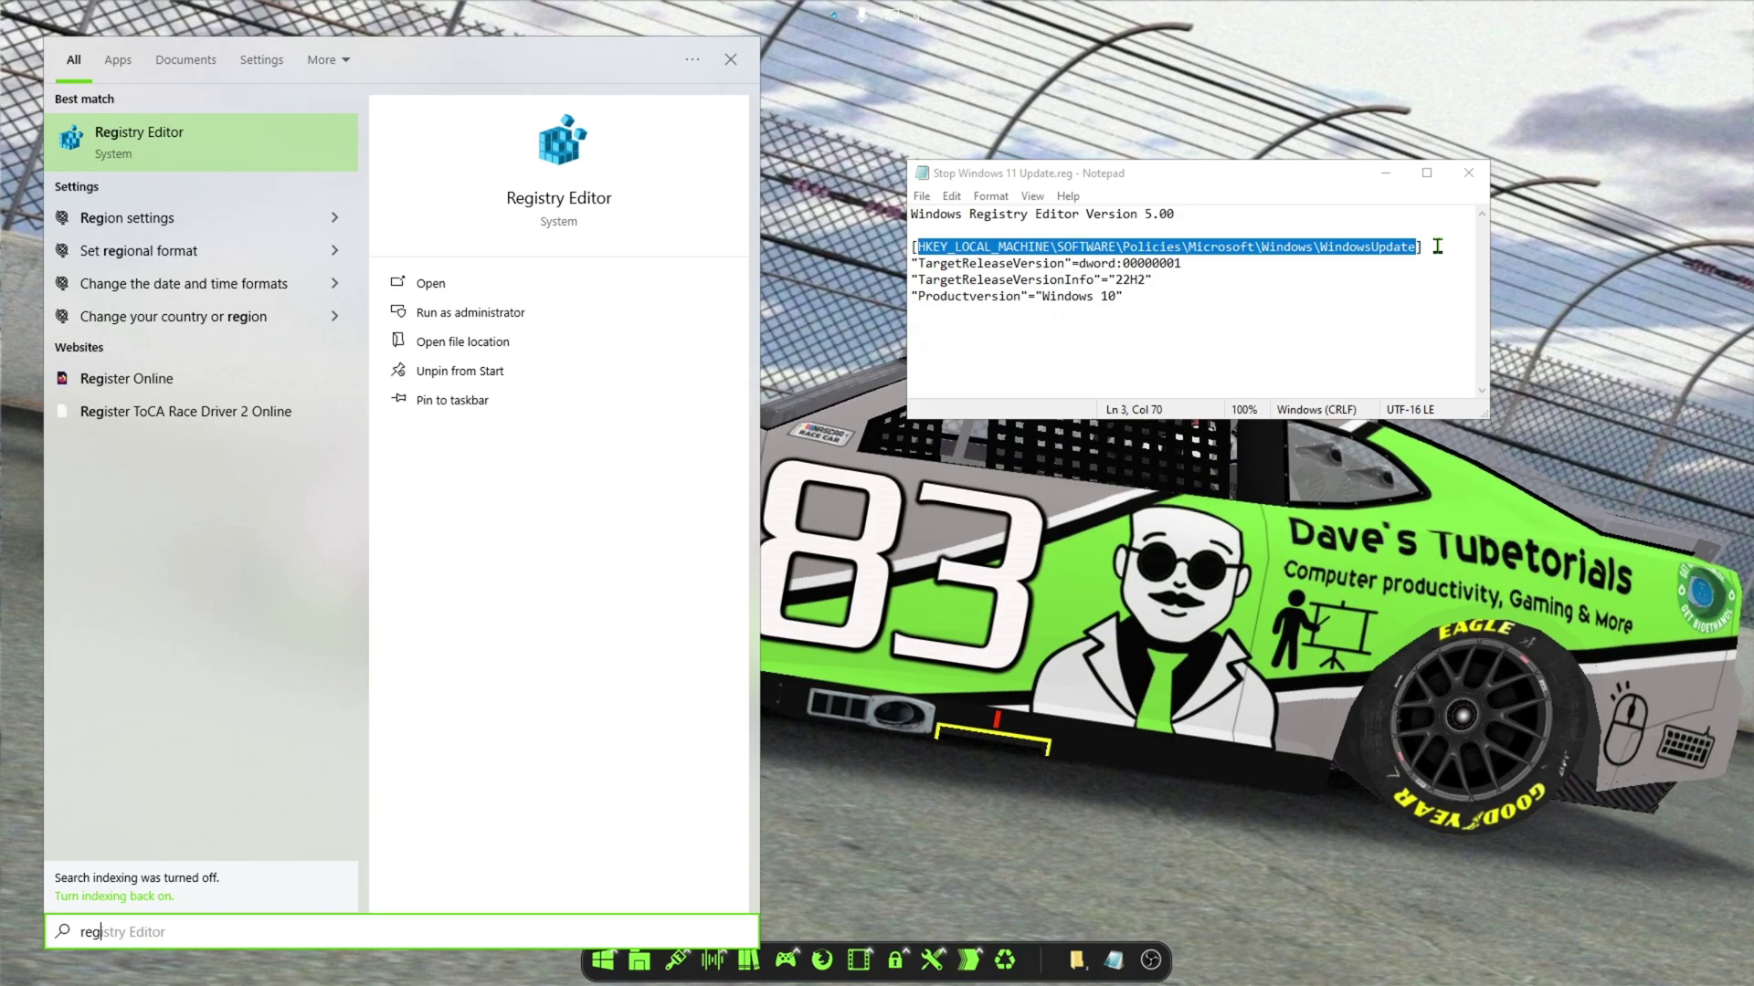
left_click(483, 321)
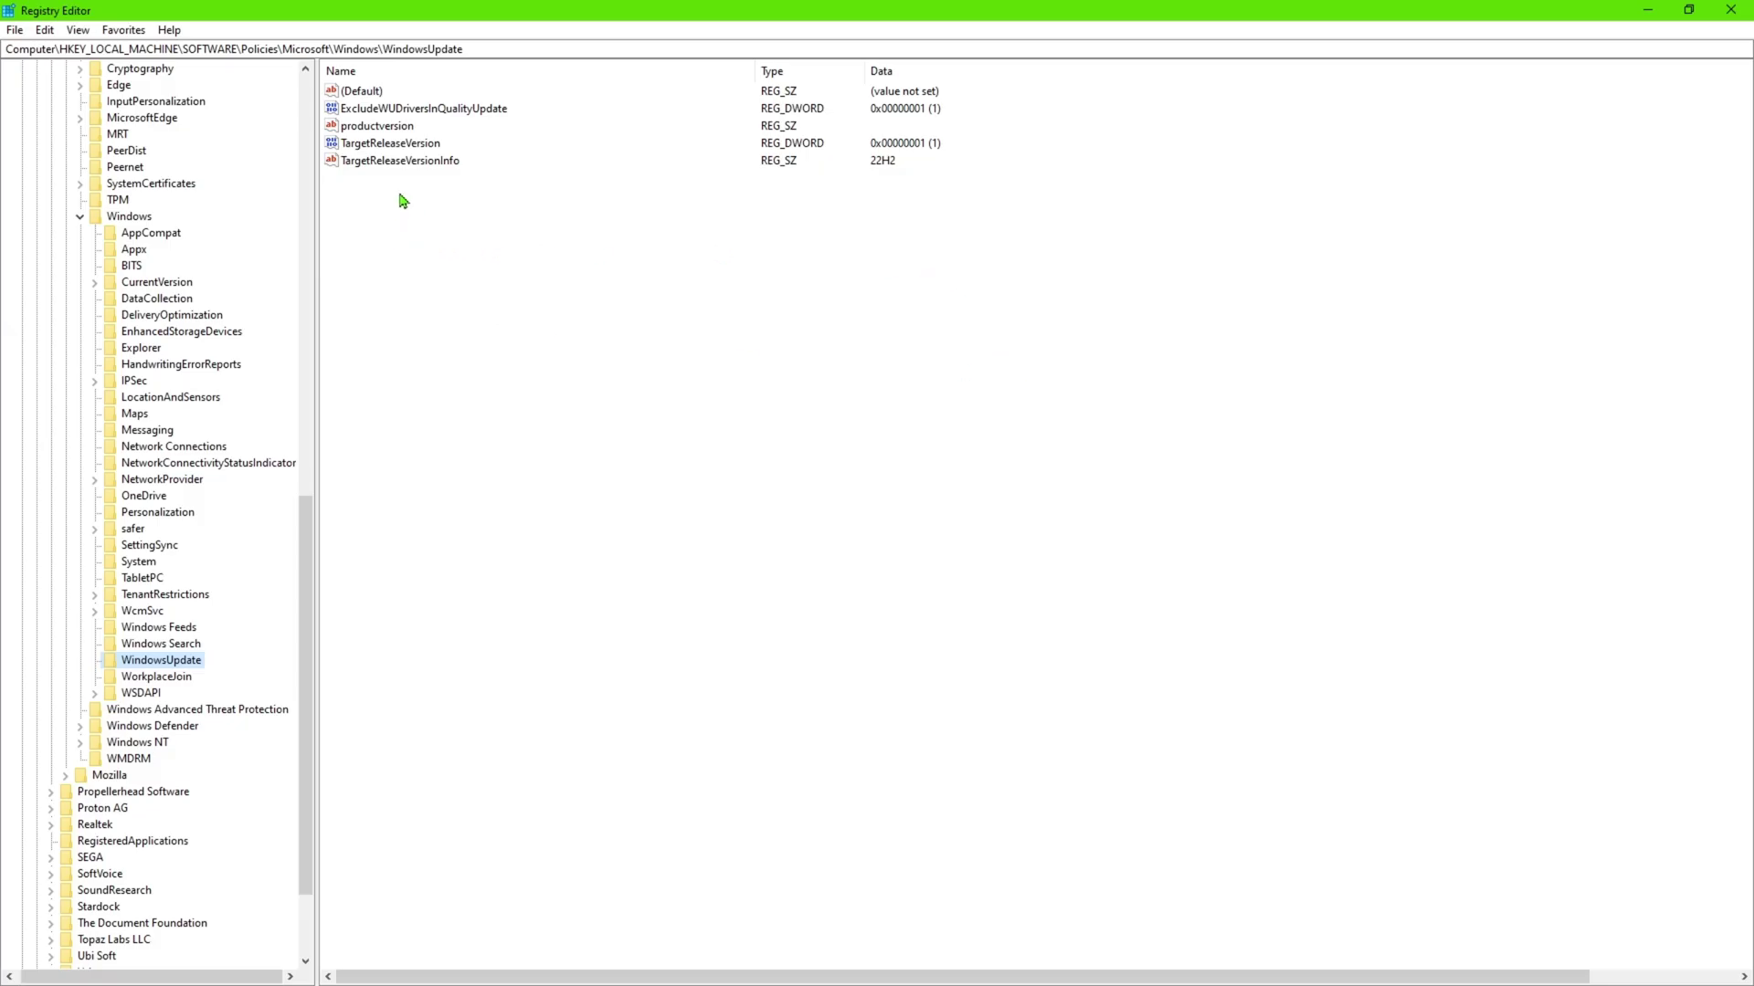
Step: Delete the productversion, TargetReleaseVersion and TargetReleaseVersionInfo values from the WindowsUpdate key
left_click(387, 134)
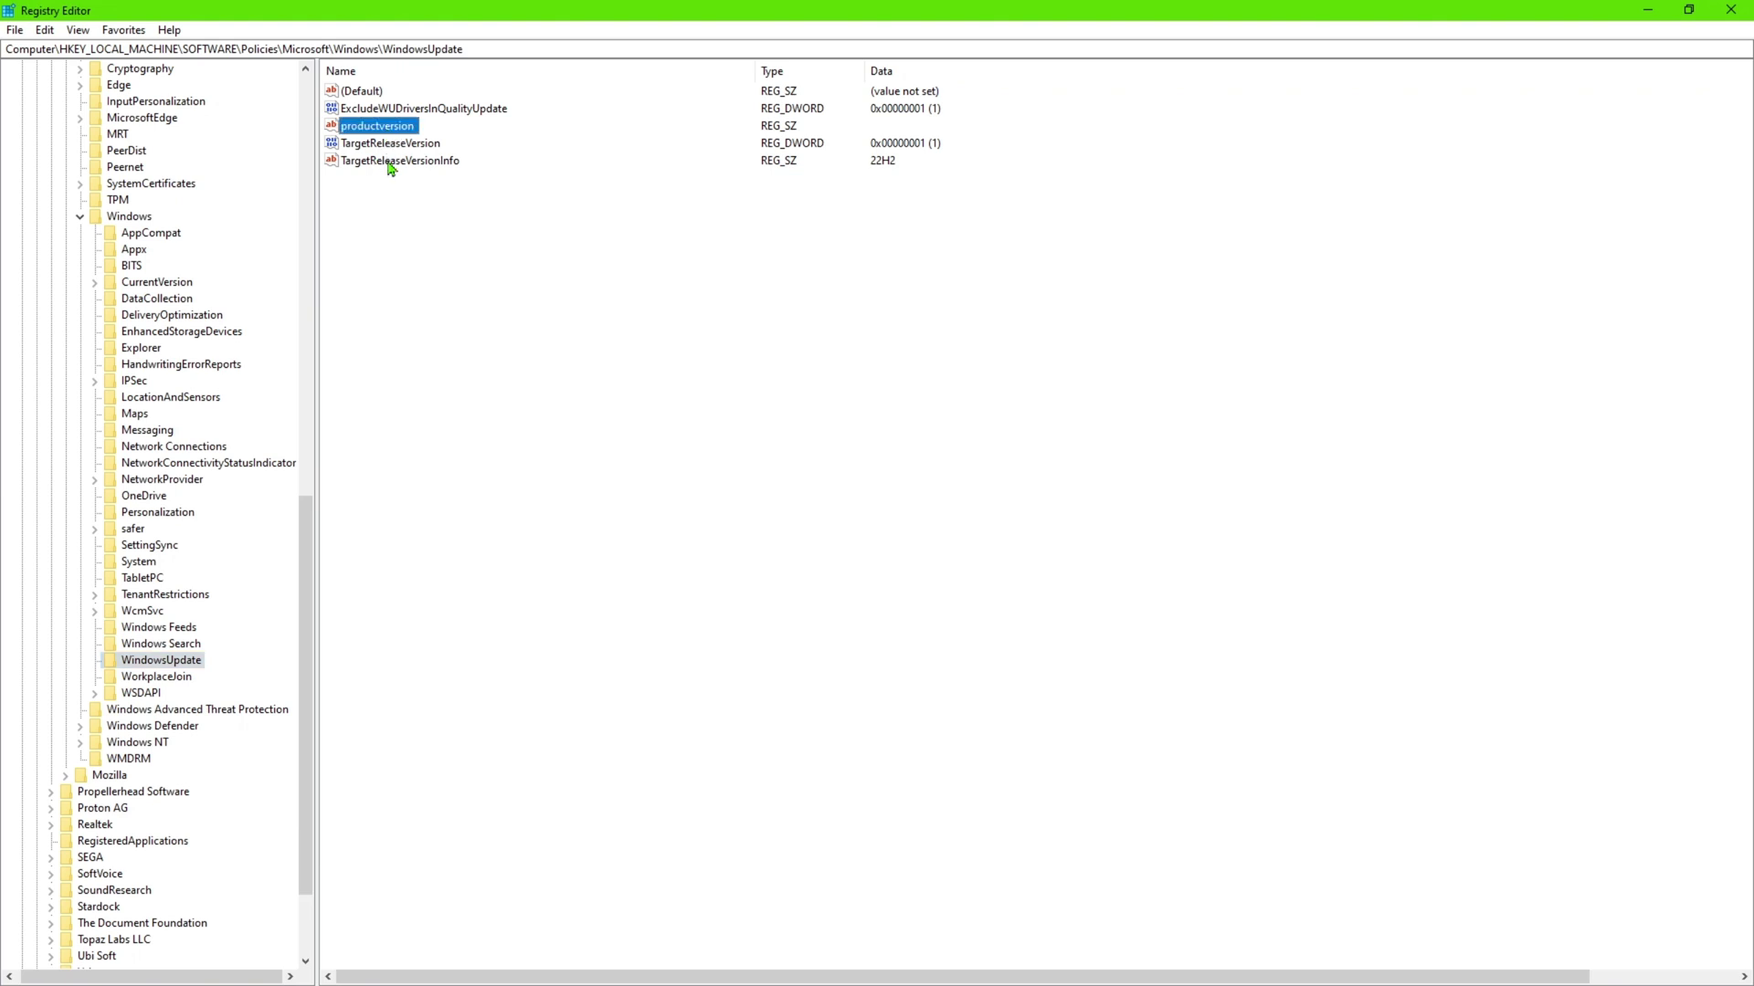
left_click(388, 162, "shift")
key("Delete")
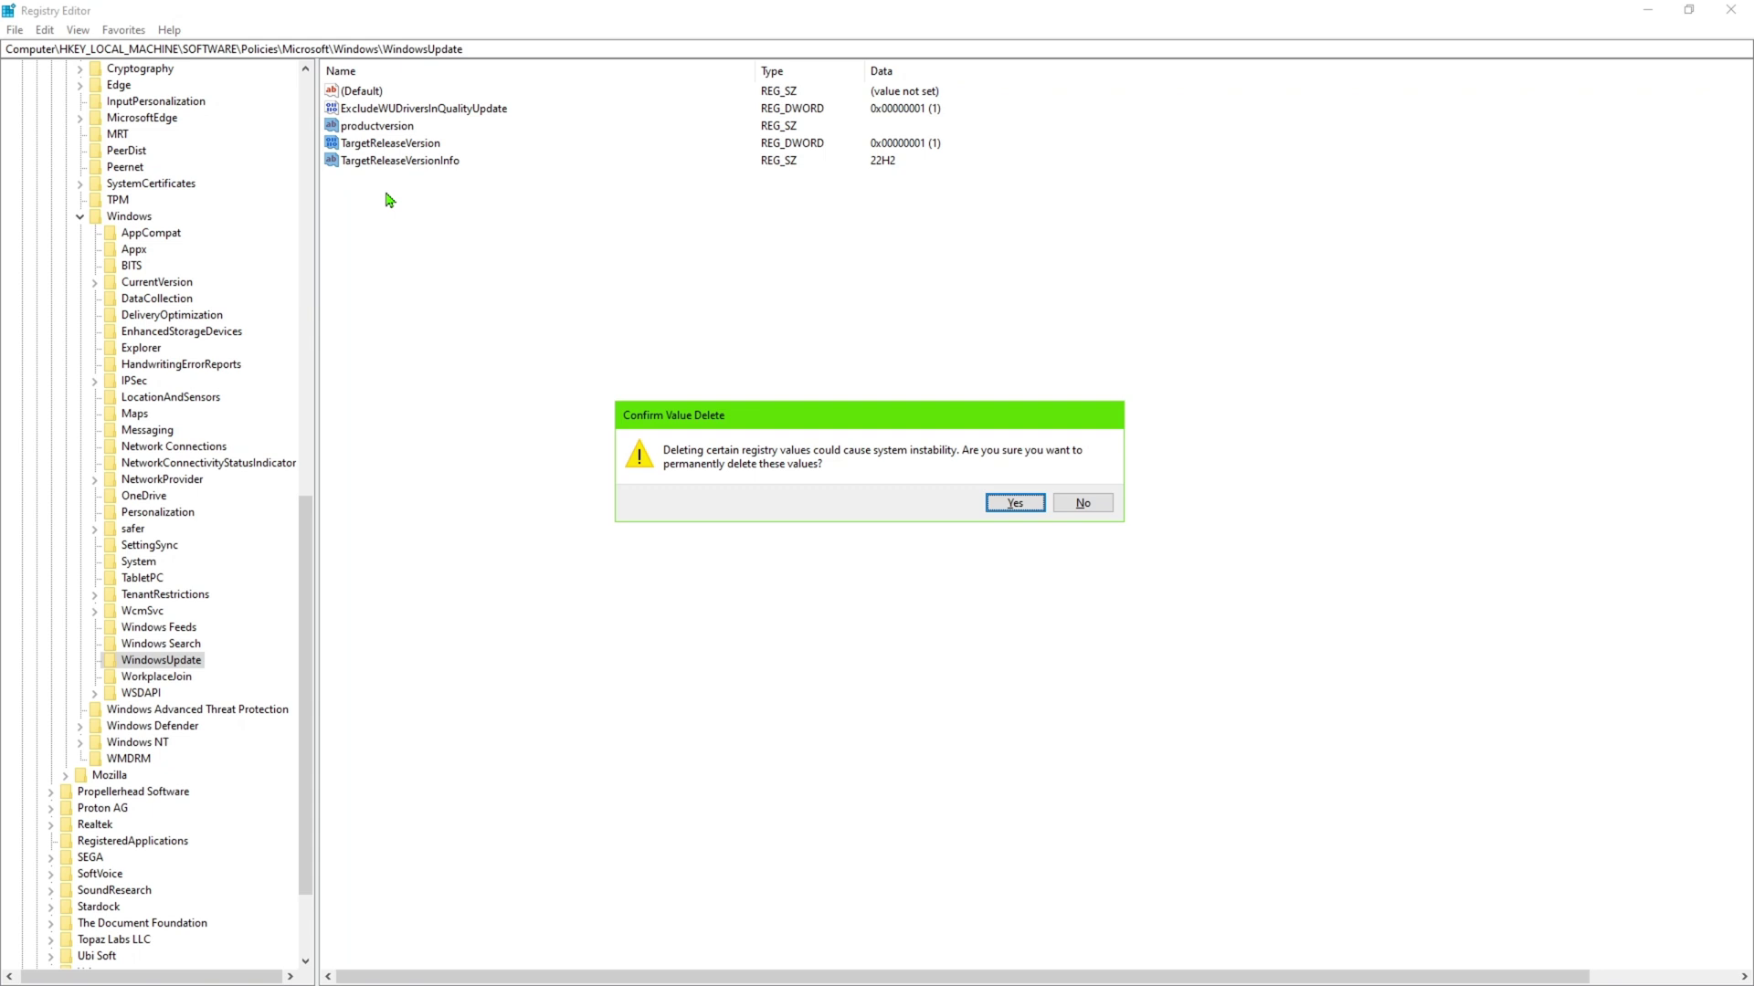
left_click(1019, 504)
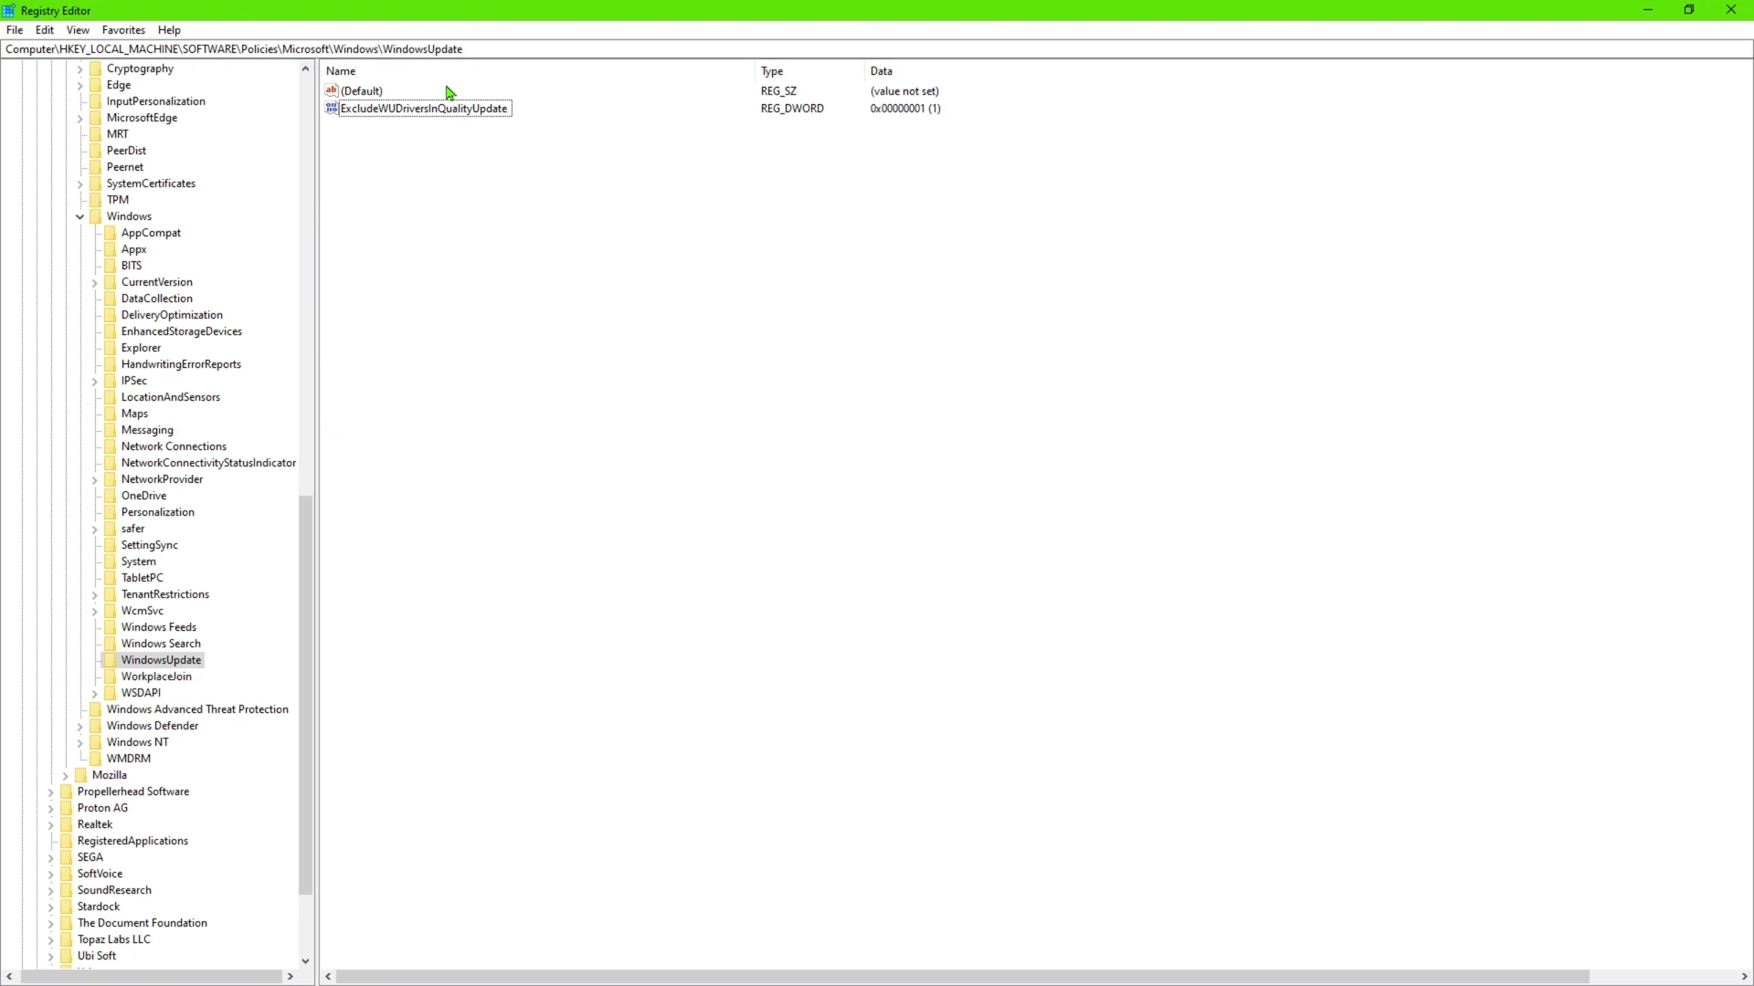
key("alt+Tab")
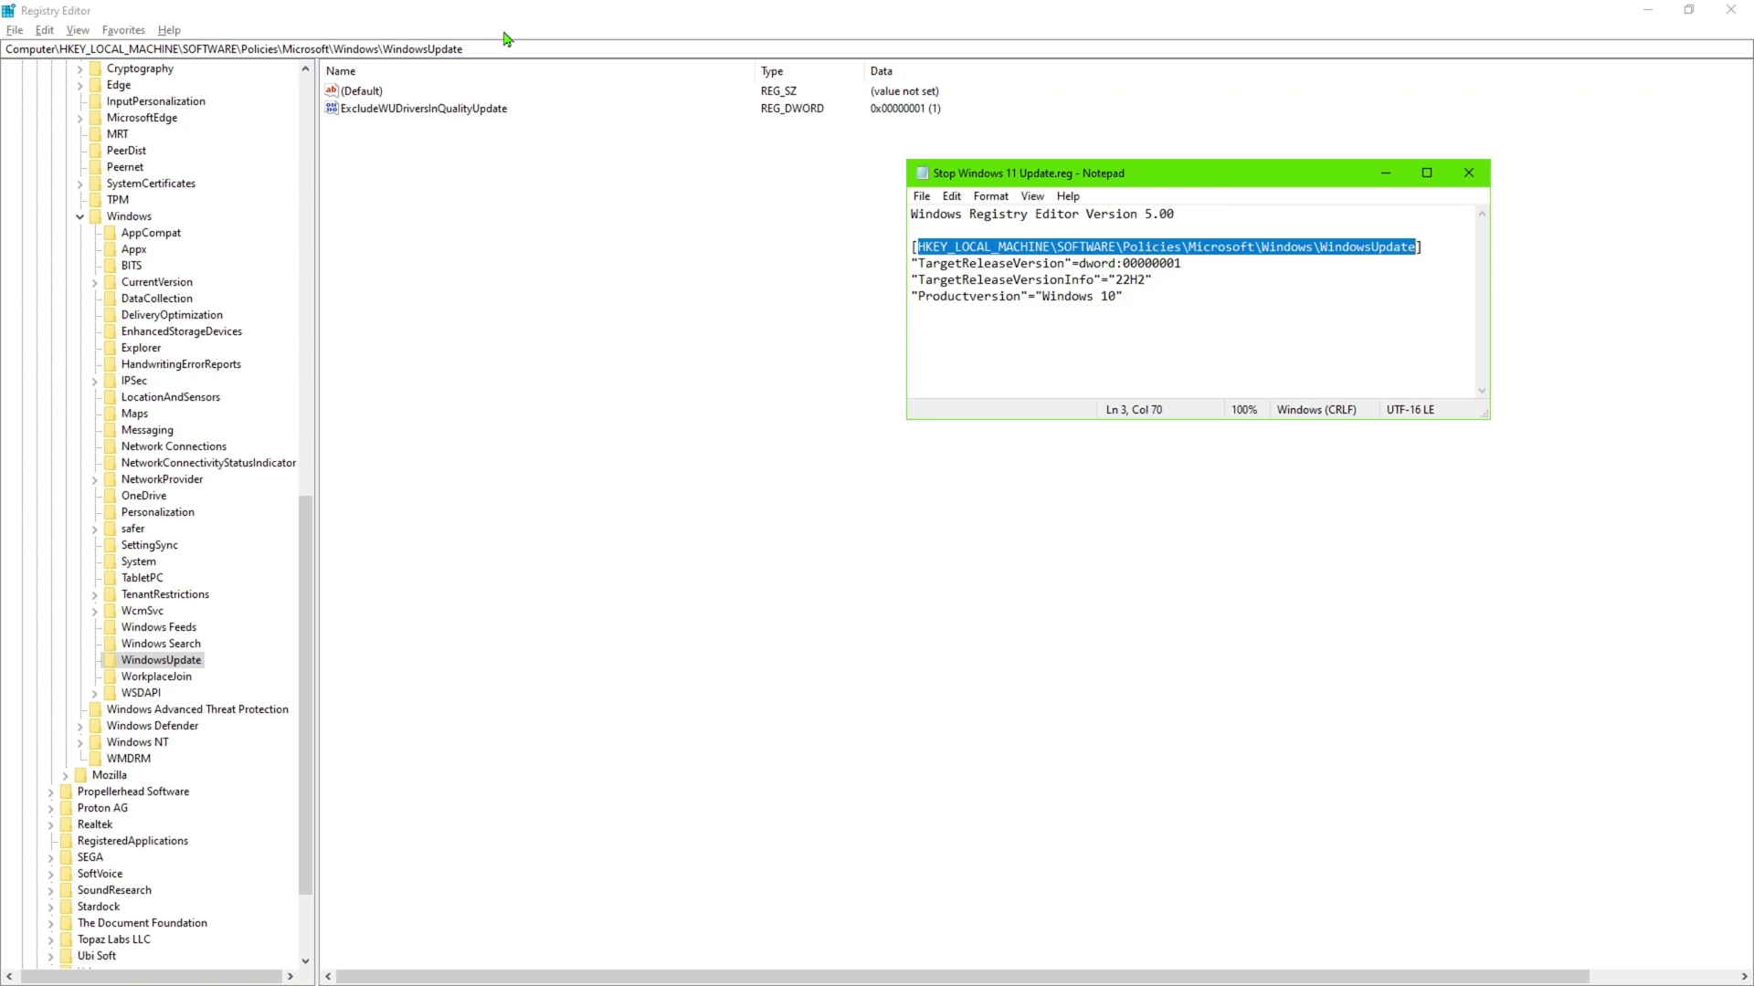
key("alt+Tab")
Step: Export the whole registry from Computer to Original Registry File.reg, overwriting the existing backup
left_click_drag(308, 587, 311, 134)
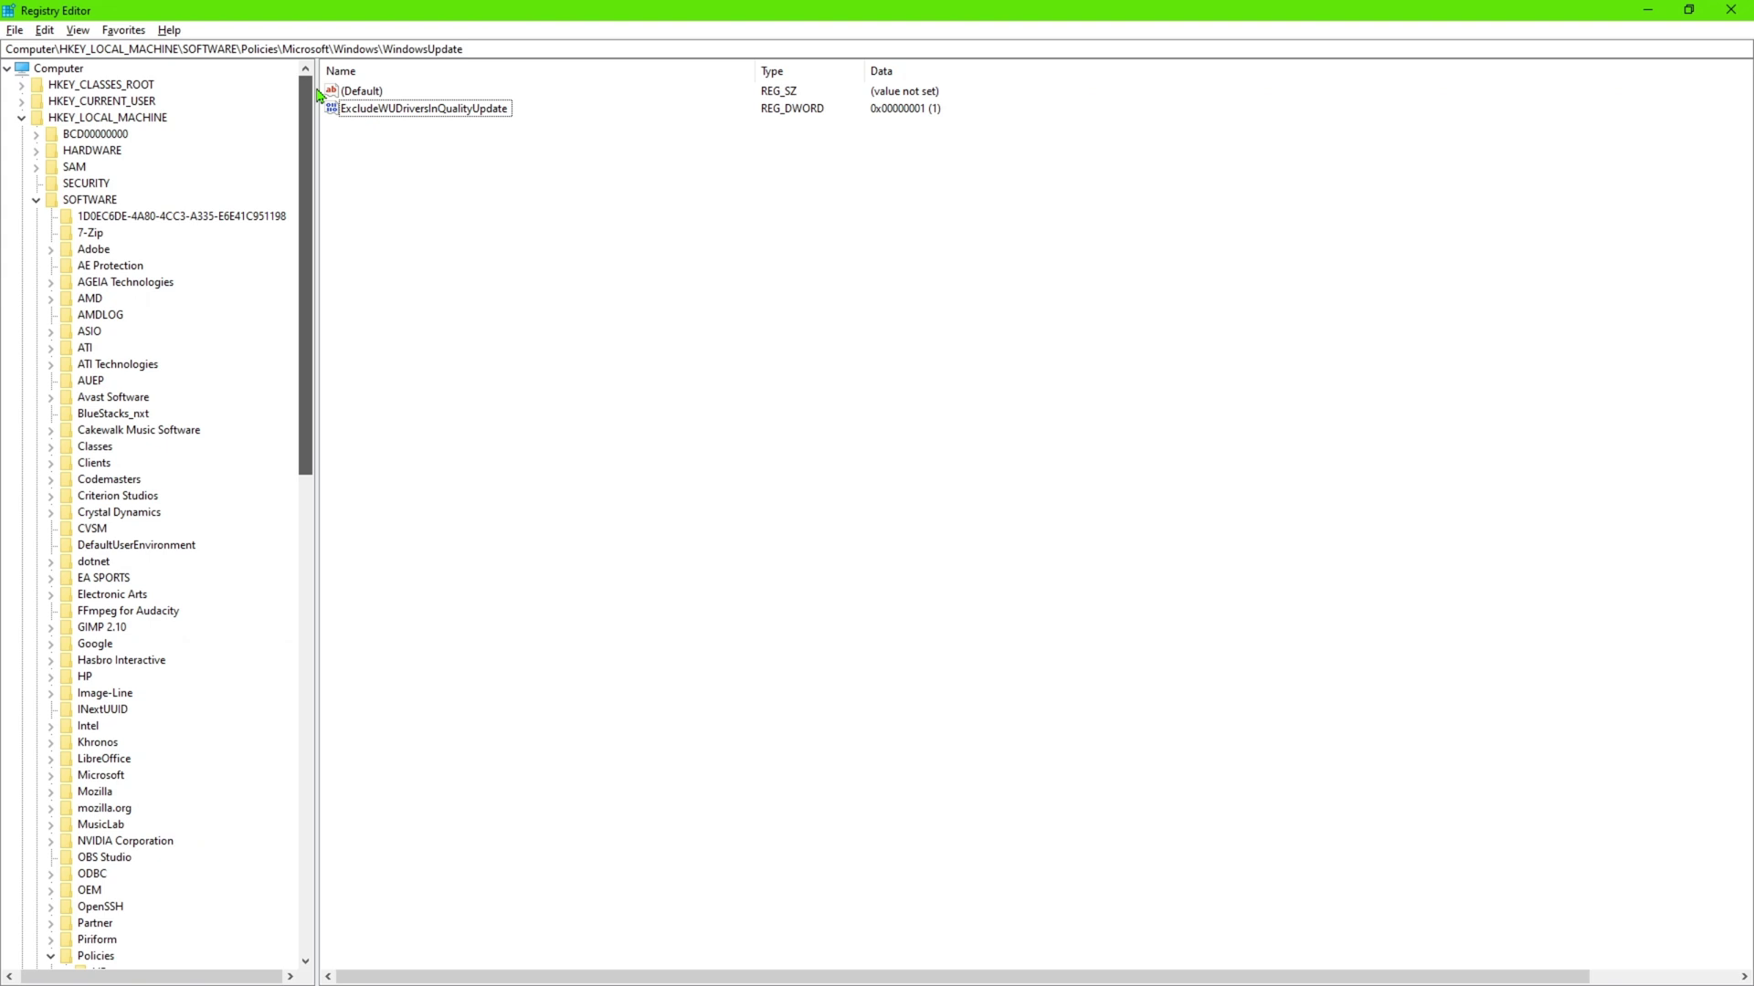
left_click(38, 73)
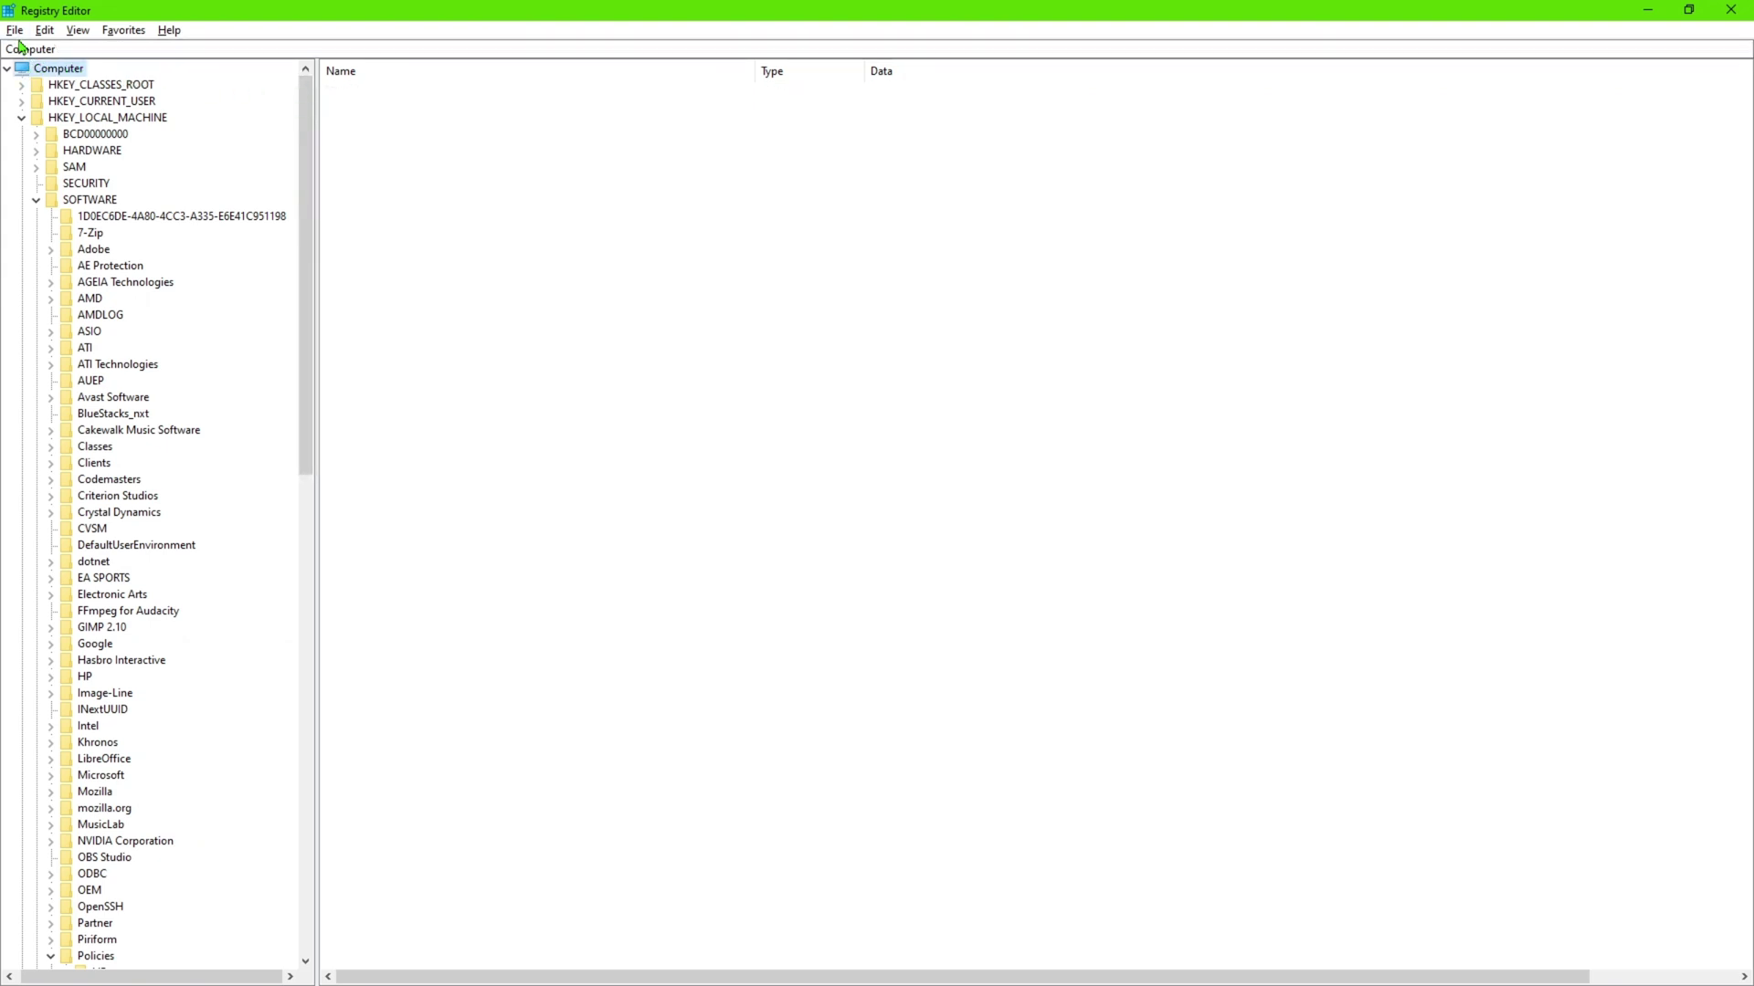
left_click(15, 30)
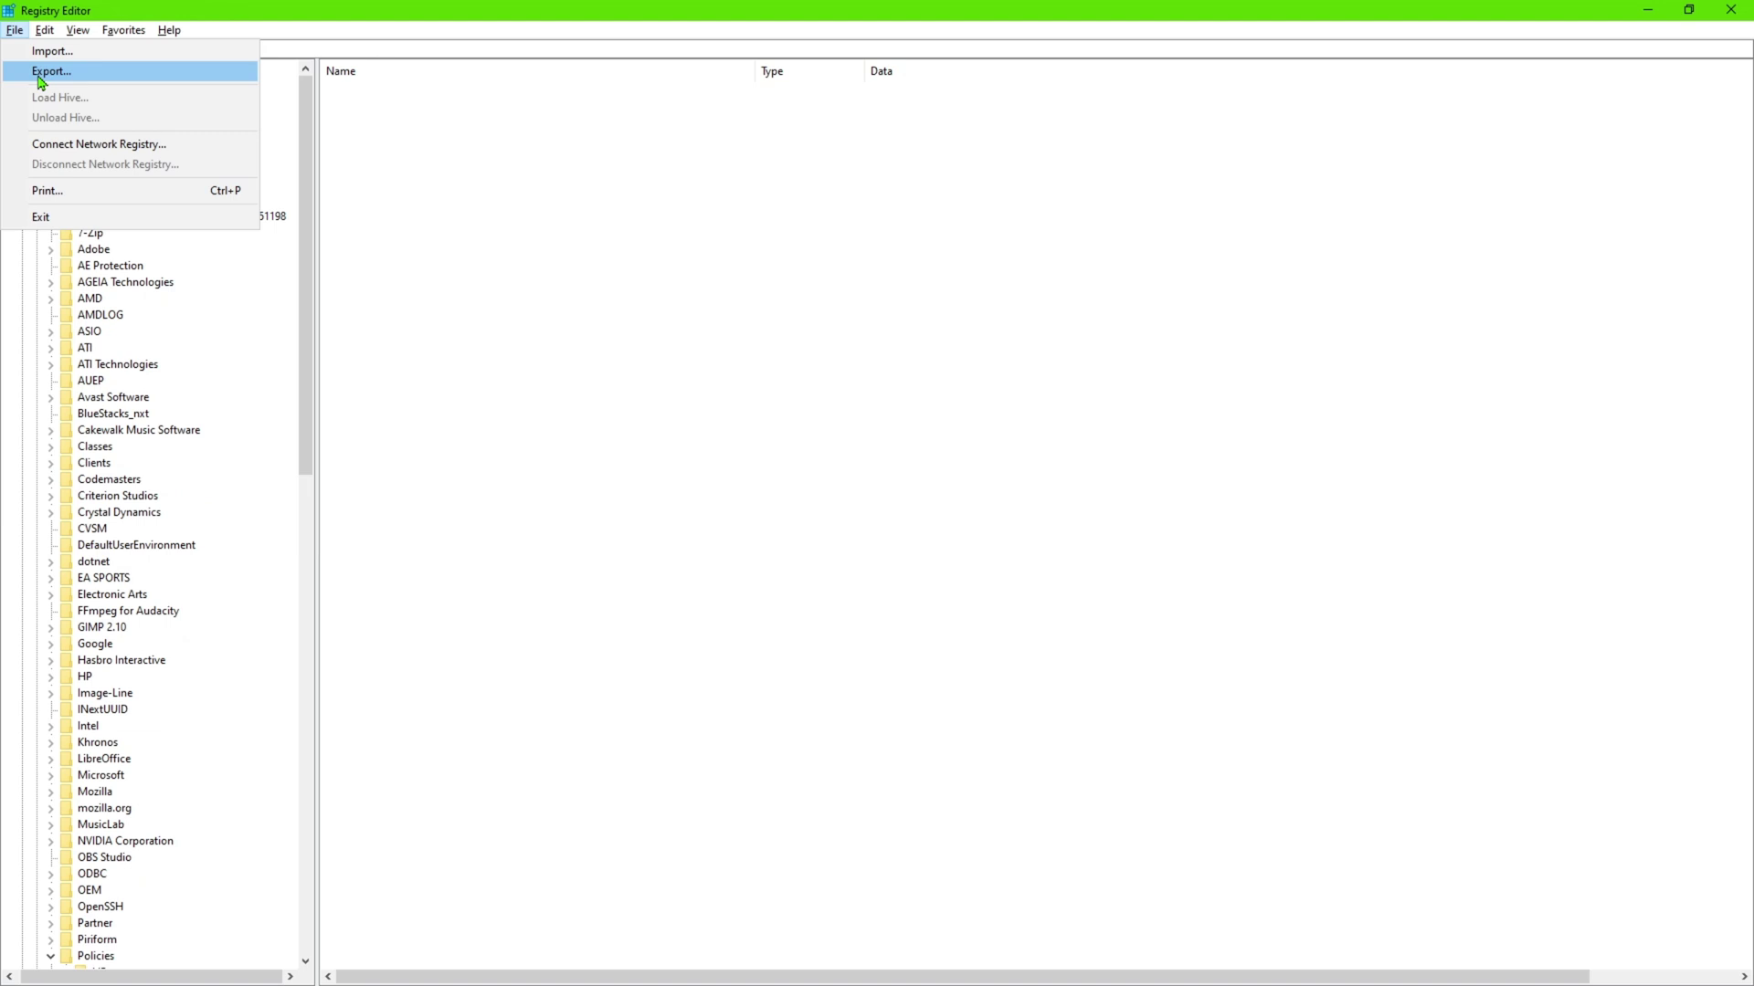
left_click(39, 69)
left_click(224, 134)
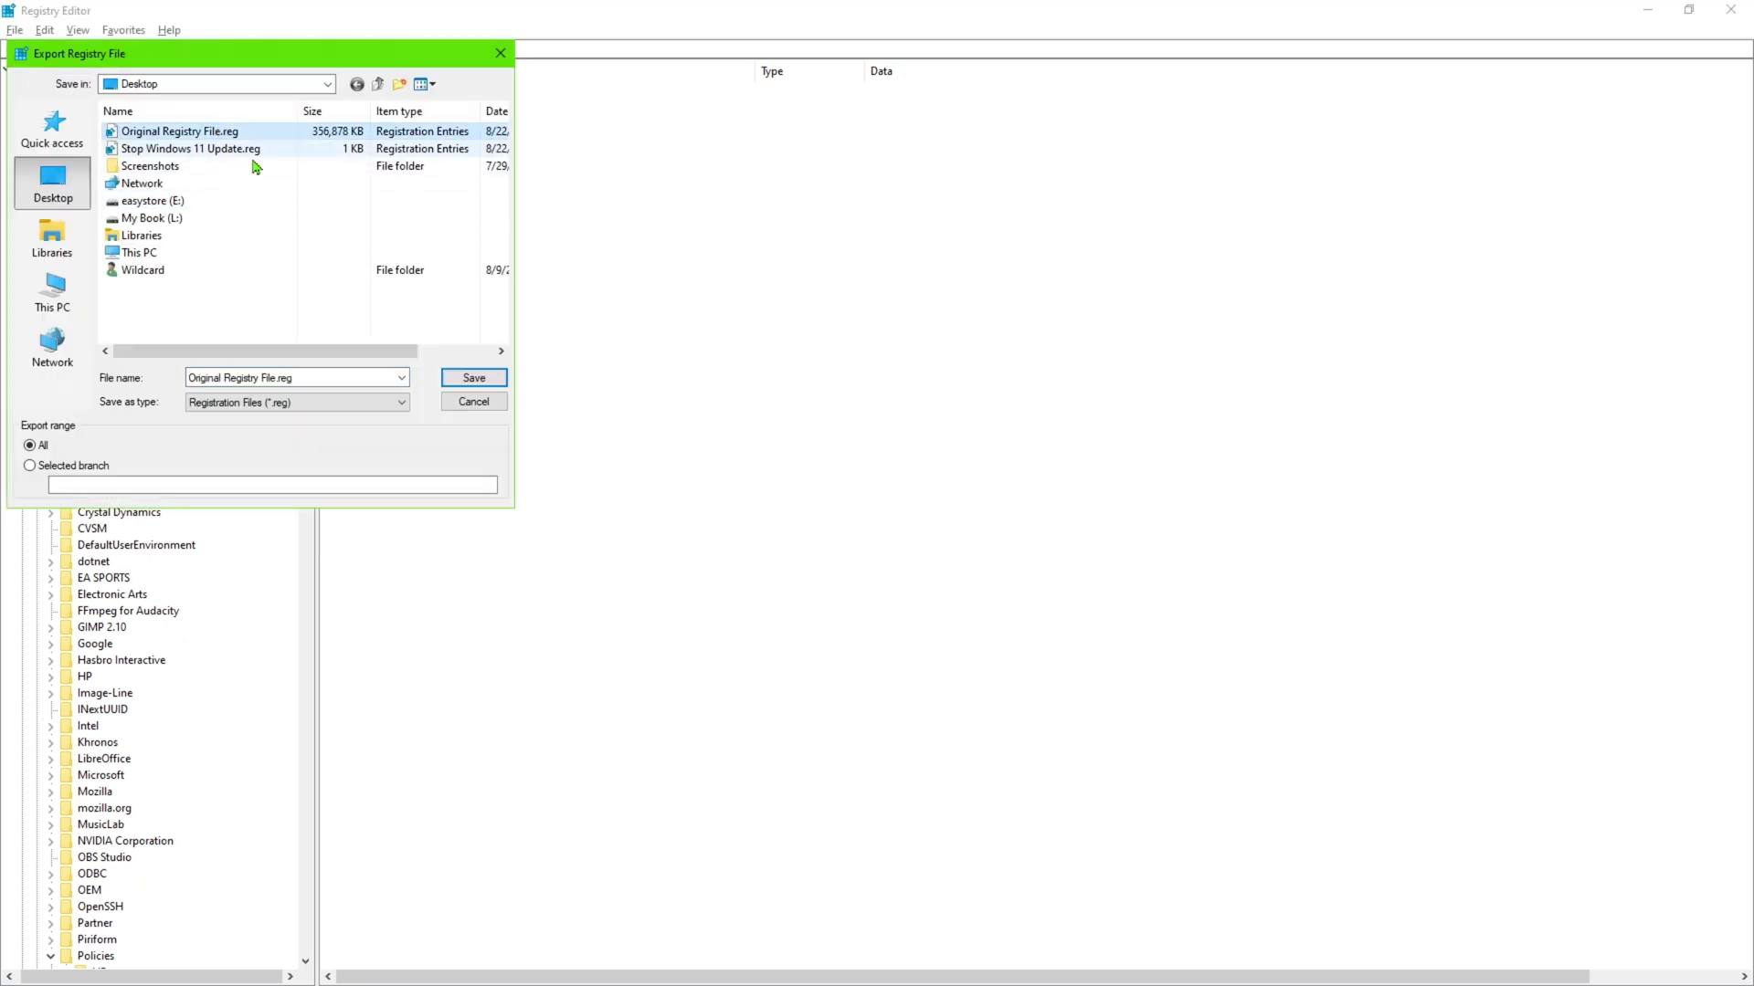
left_click(474, 378)
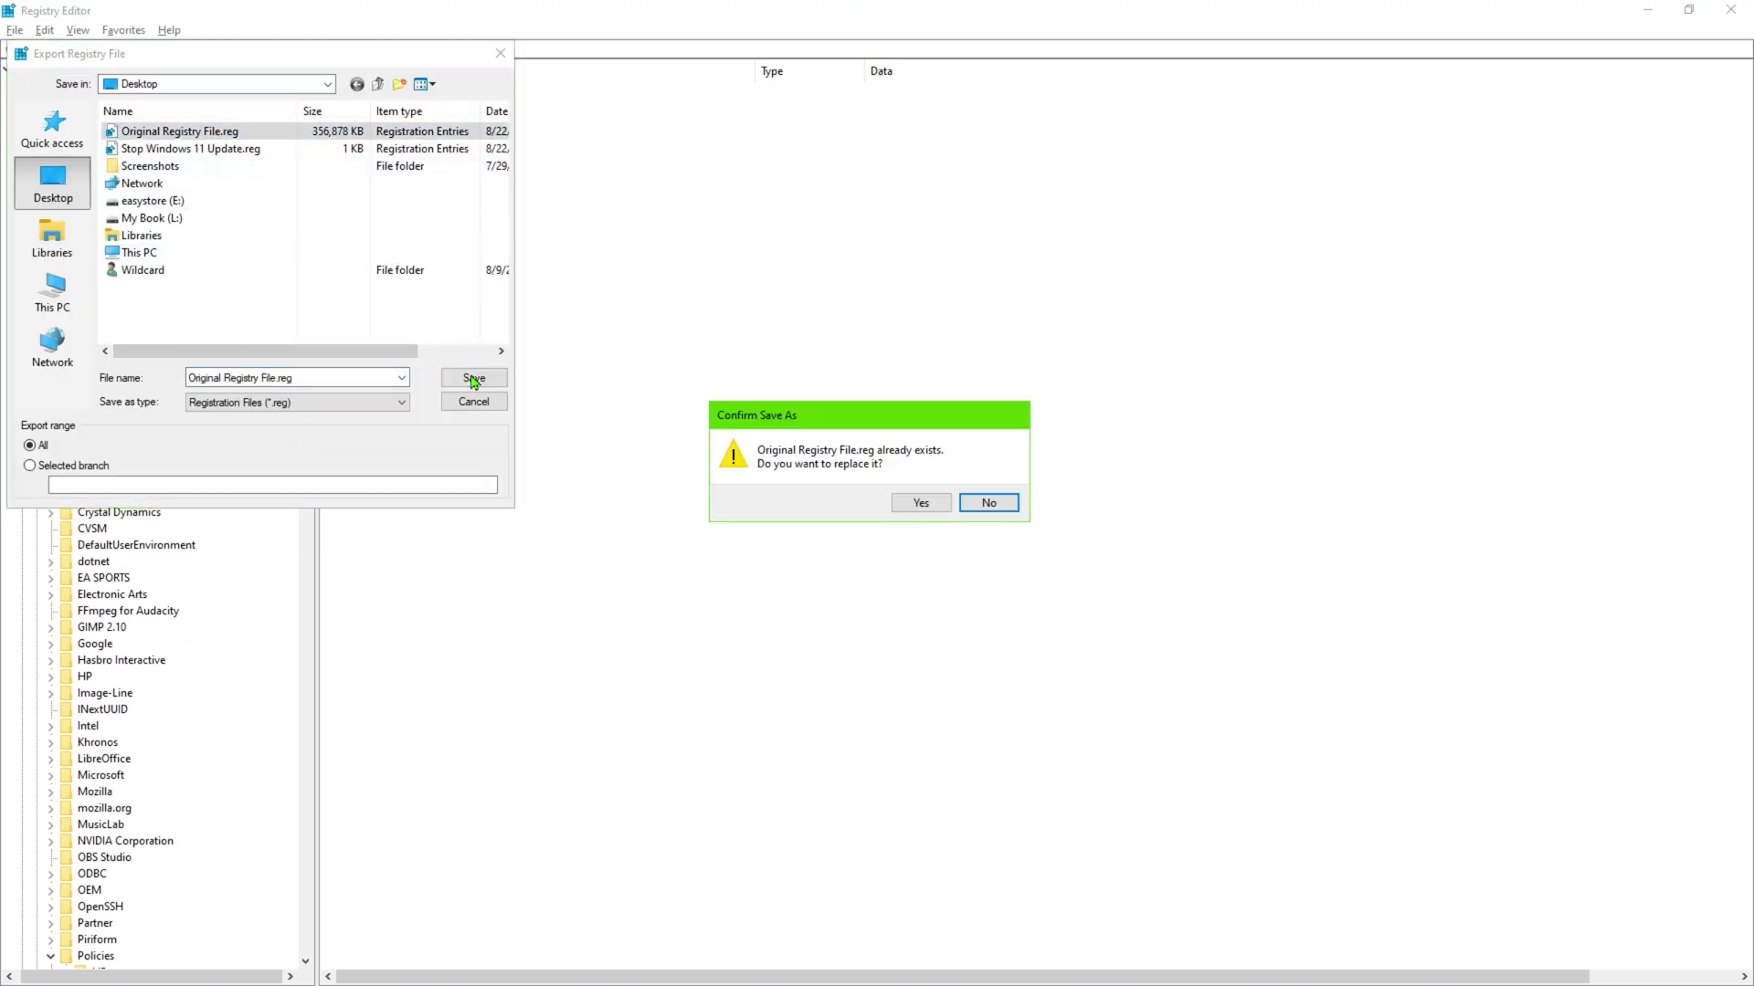
left_click(928, 504)
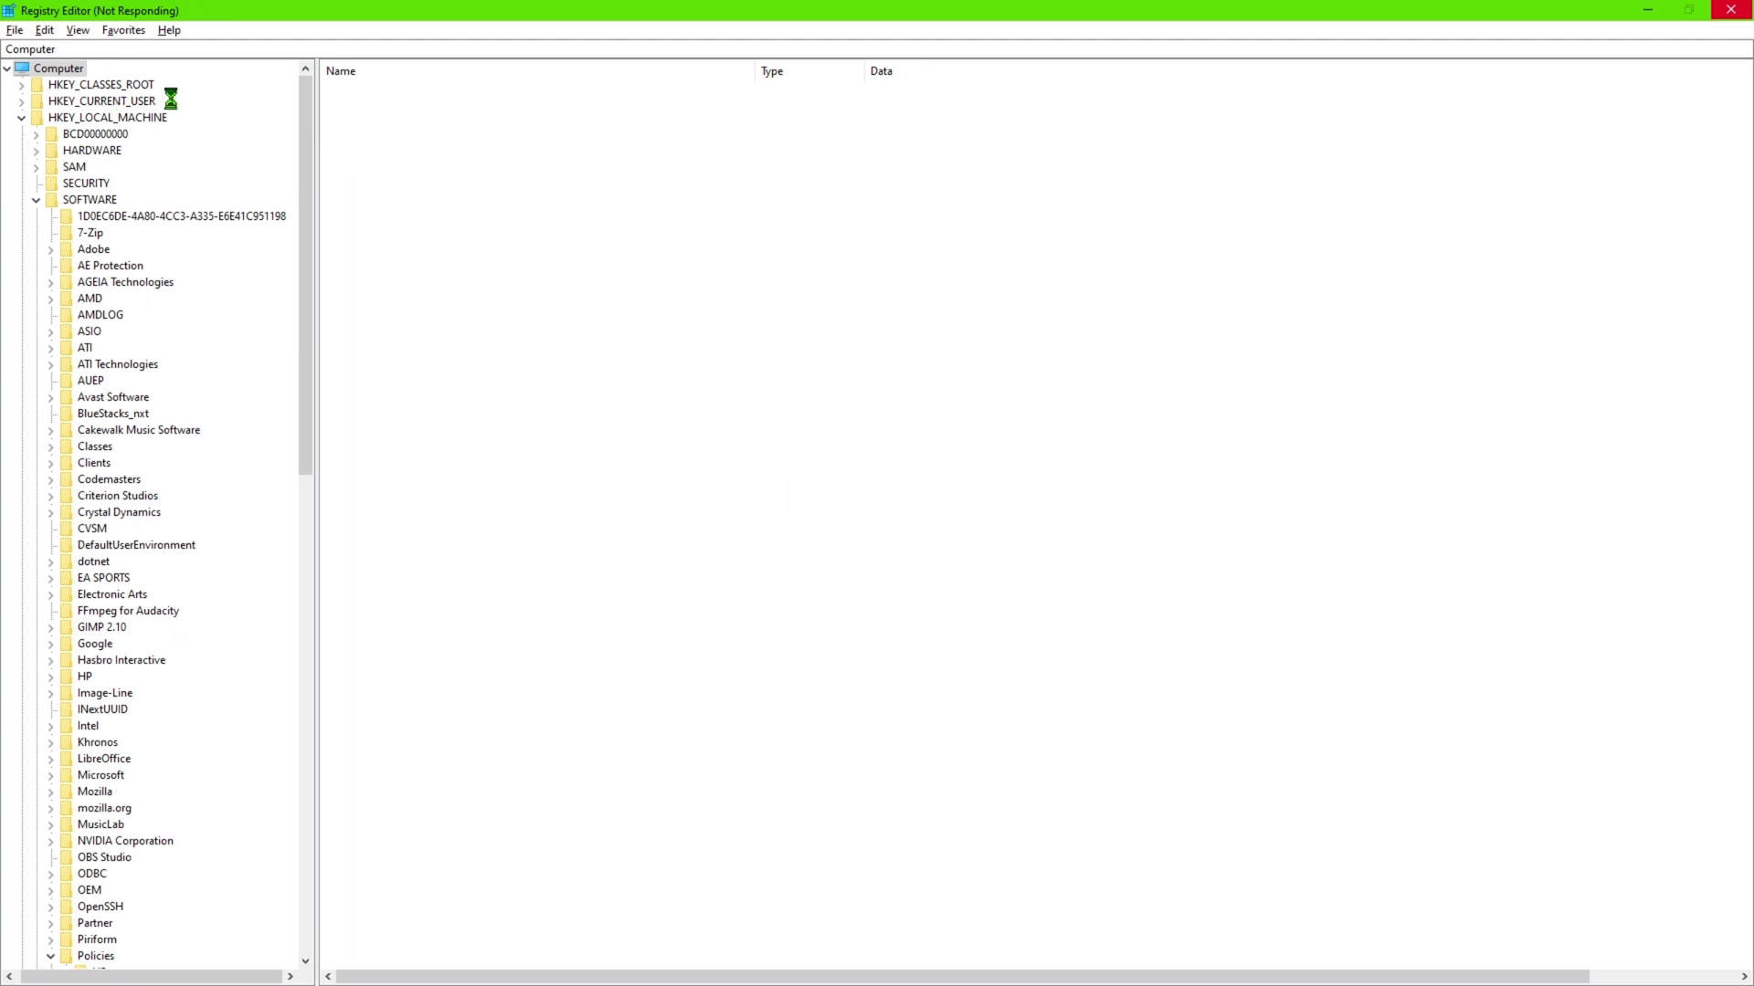
Step: Jump to the WindowsUpdate policy key by pasting its path into the address bar
left_click(171, 48)
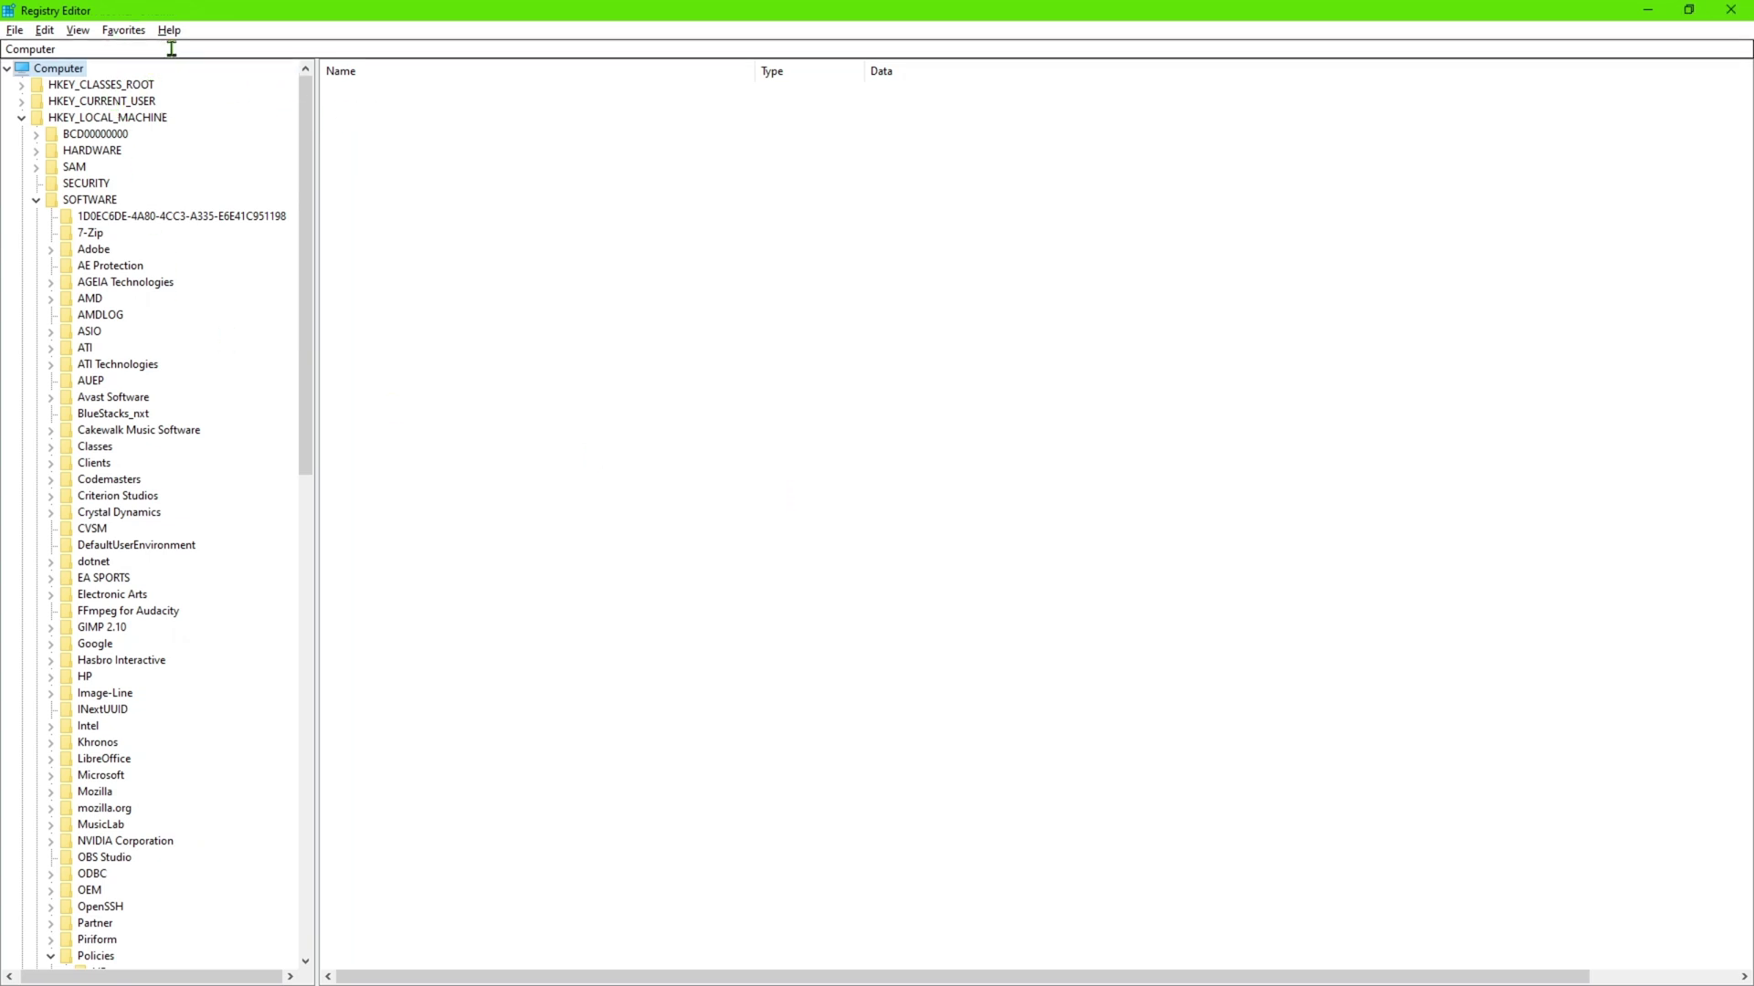
key("ctrl+a")
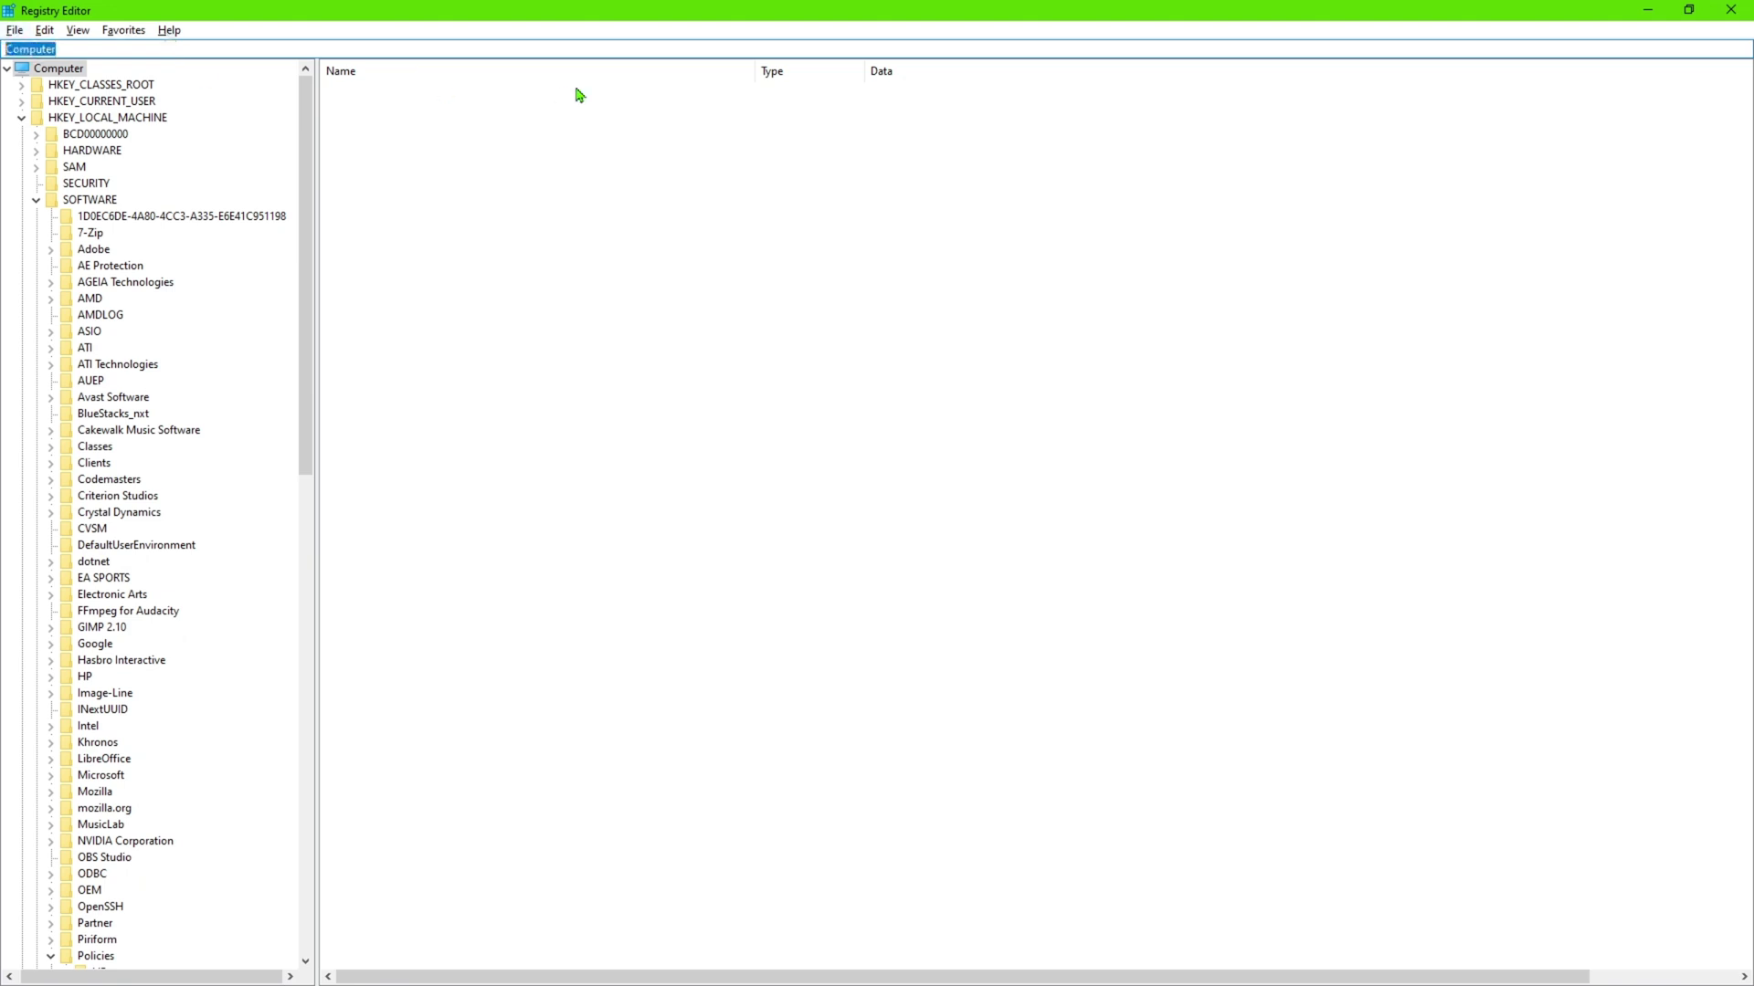
type("HKEY_LOCAL_MACHINE\\SOFTWARE\\Policies\\Microsoft\\Windows\\WindowsUpdate")
key("Return")
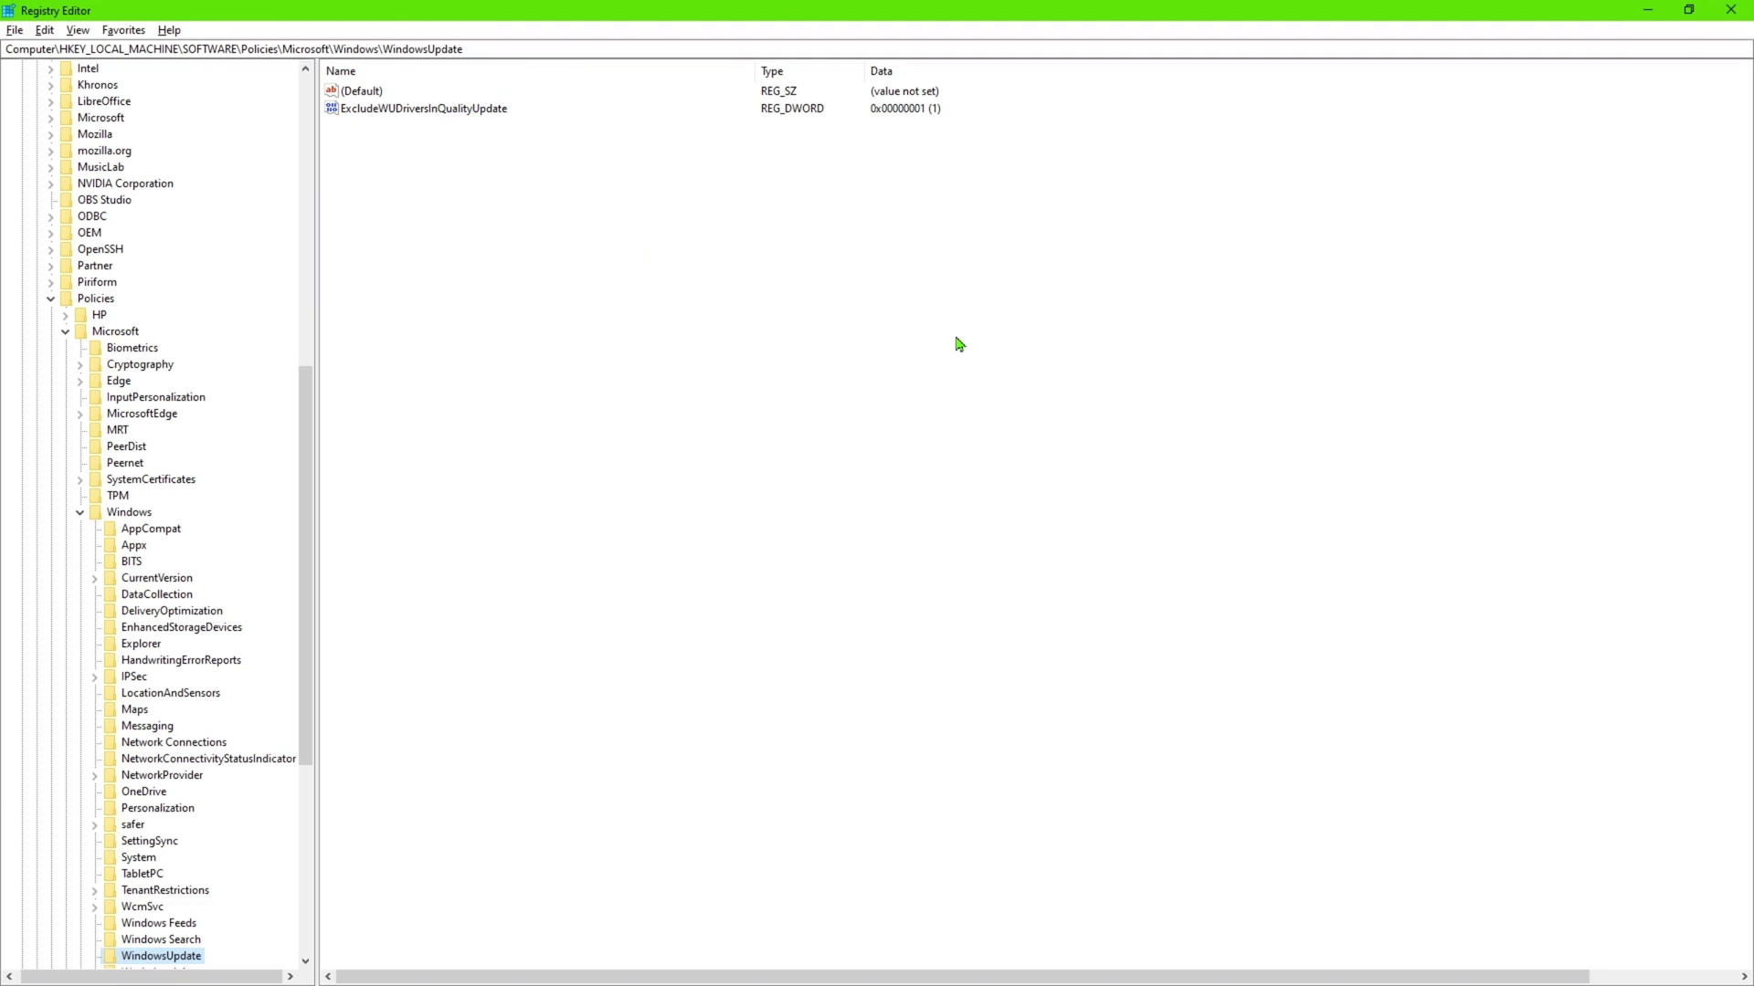
Step: Create a new 32-bit DWORD value in the WindowsUpdate key
key("alt+Tab")
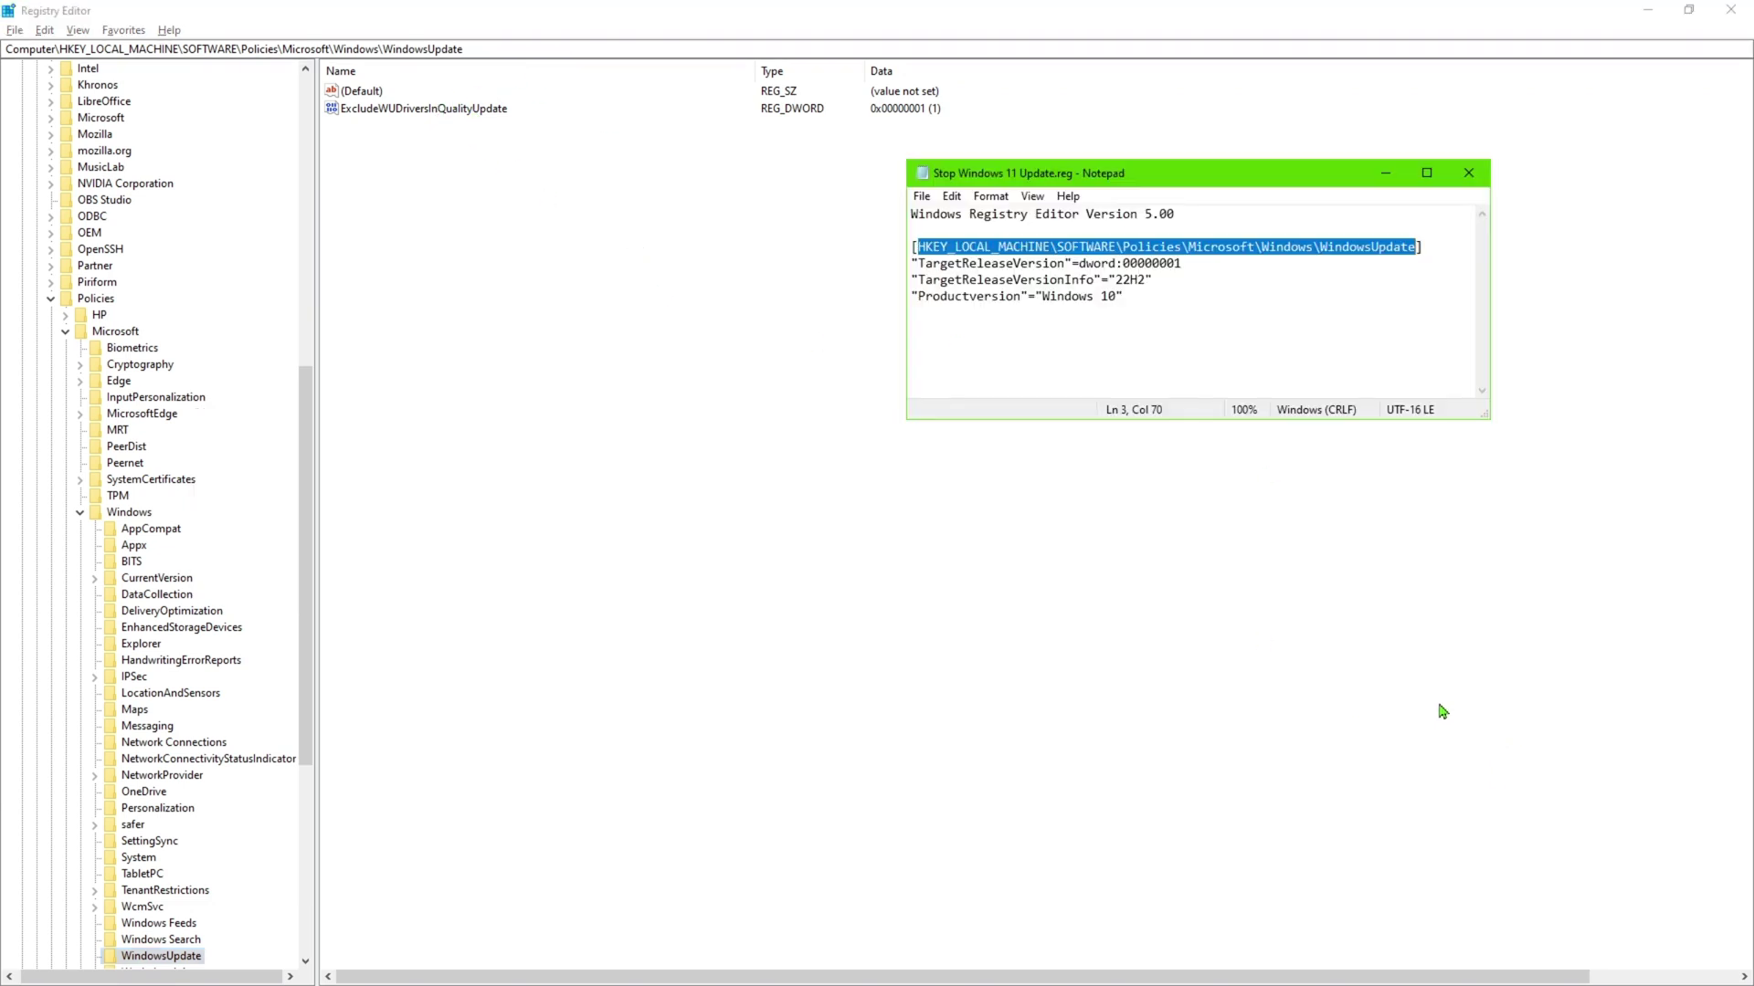
left_click(666, 286)
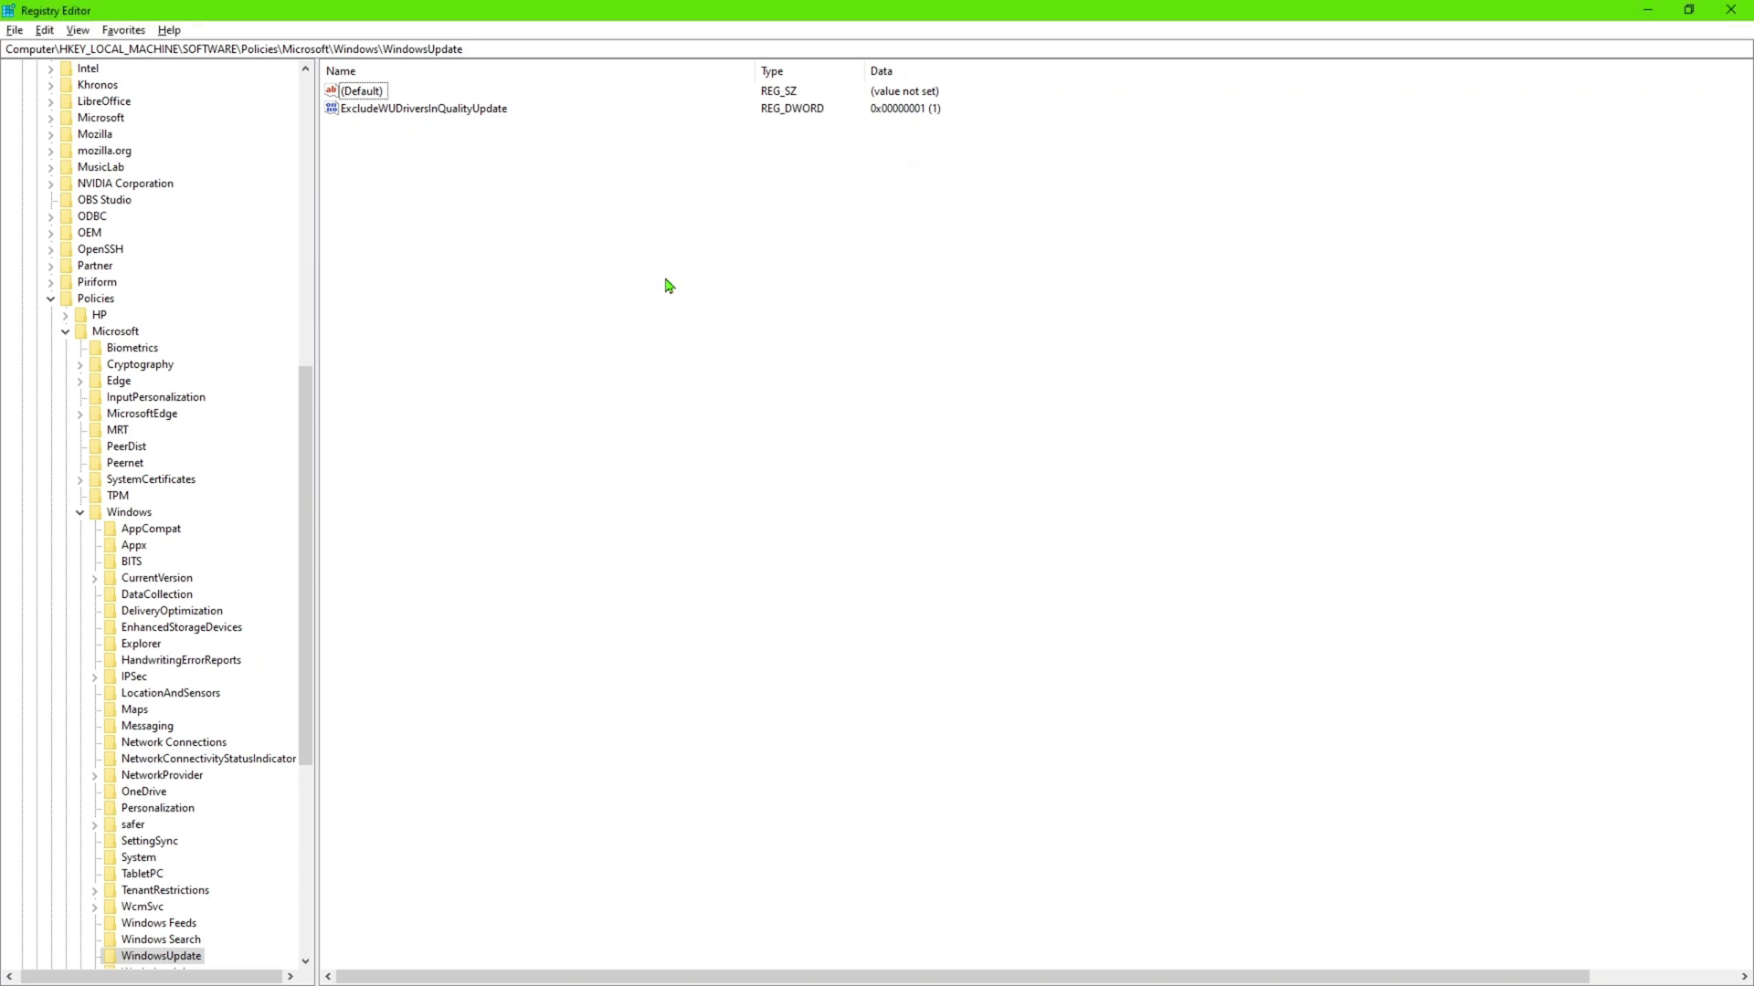
right_click(667, 285)
mouse_move(720, 299)
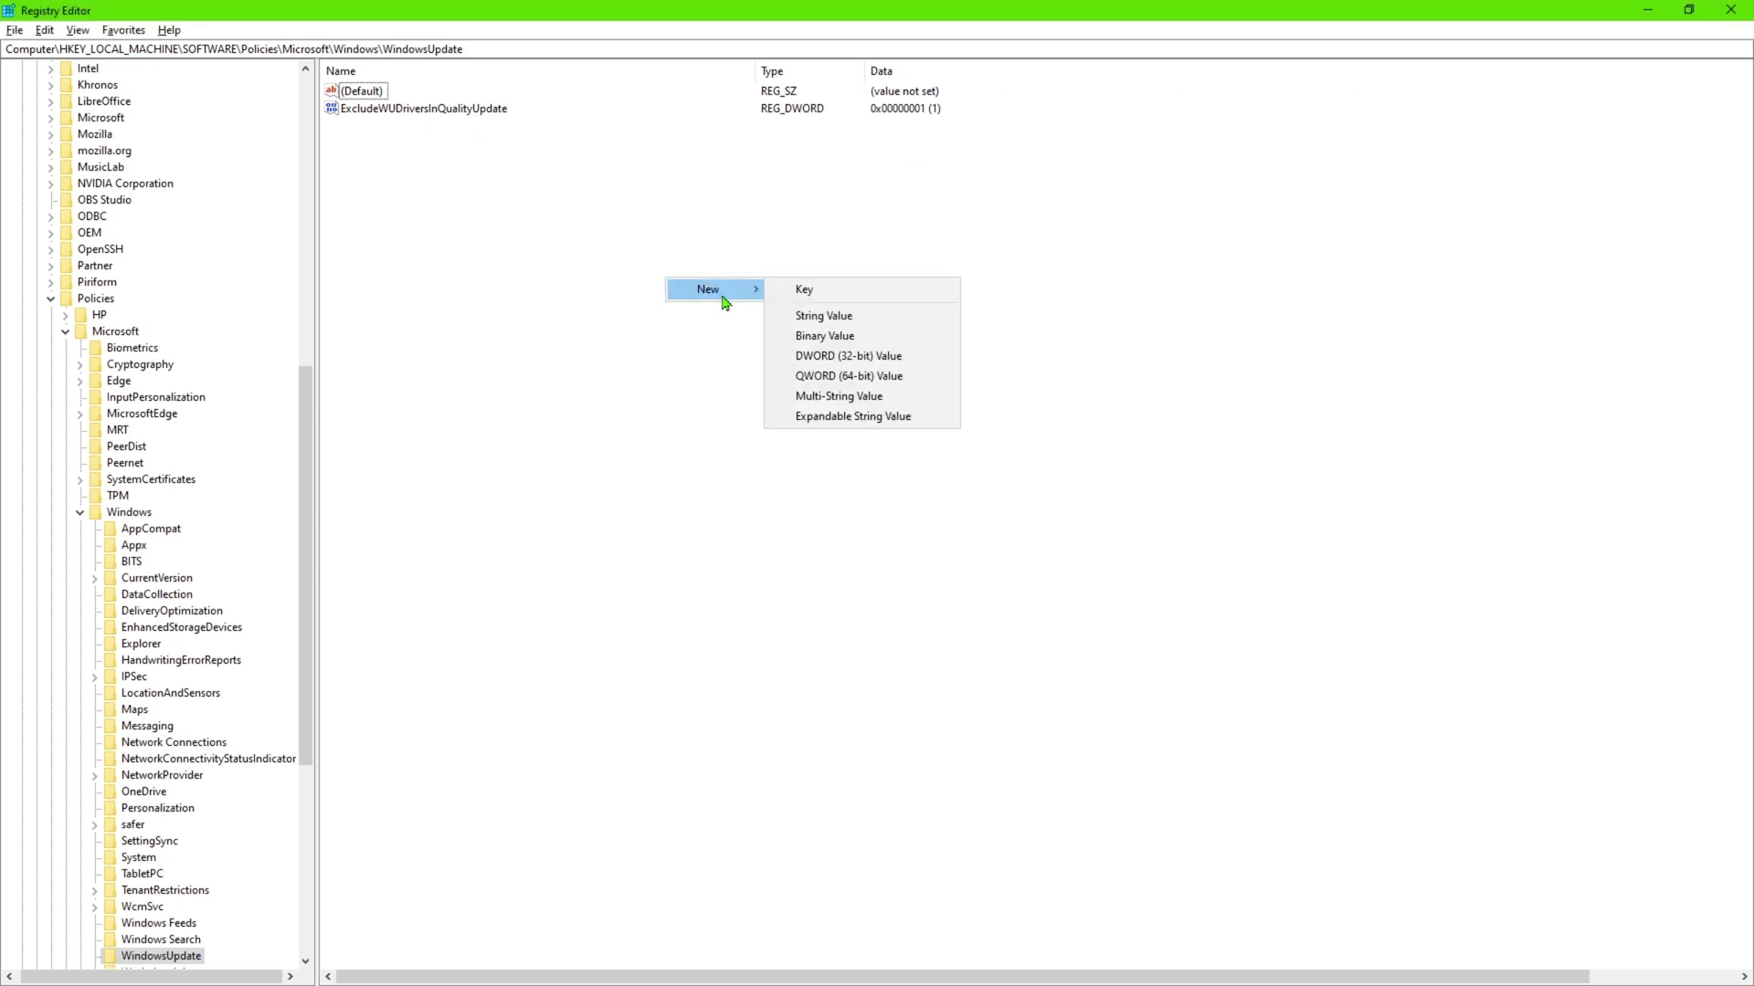
left_click(837, 357)
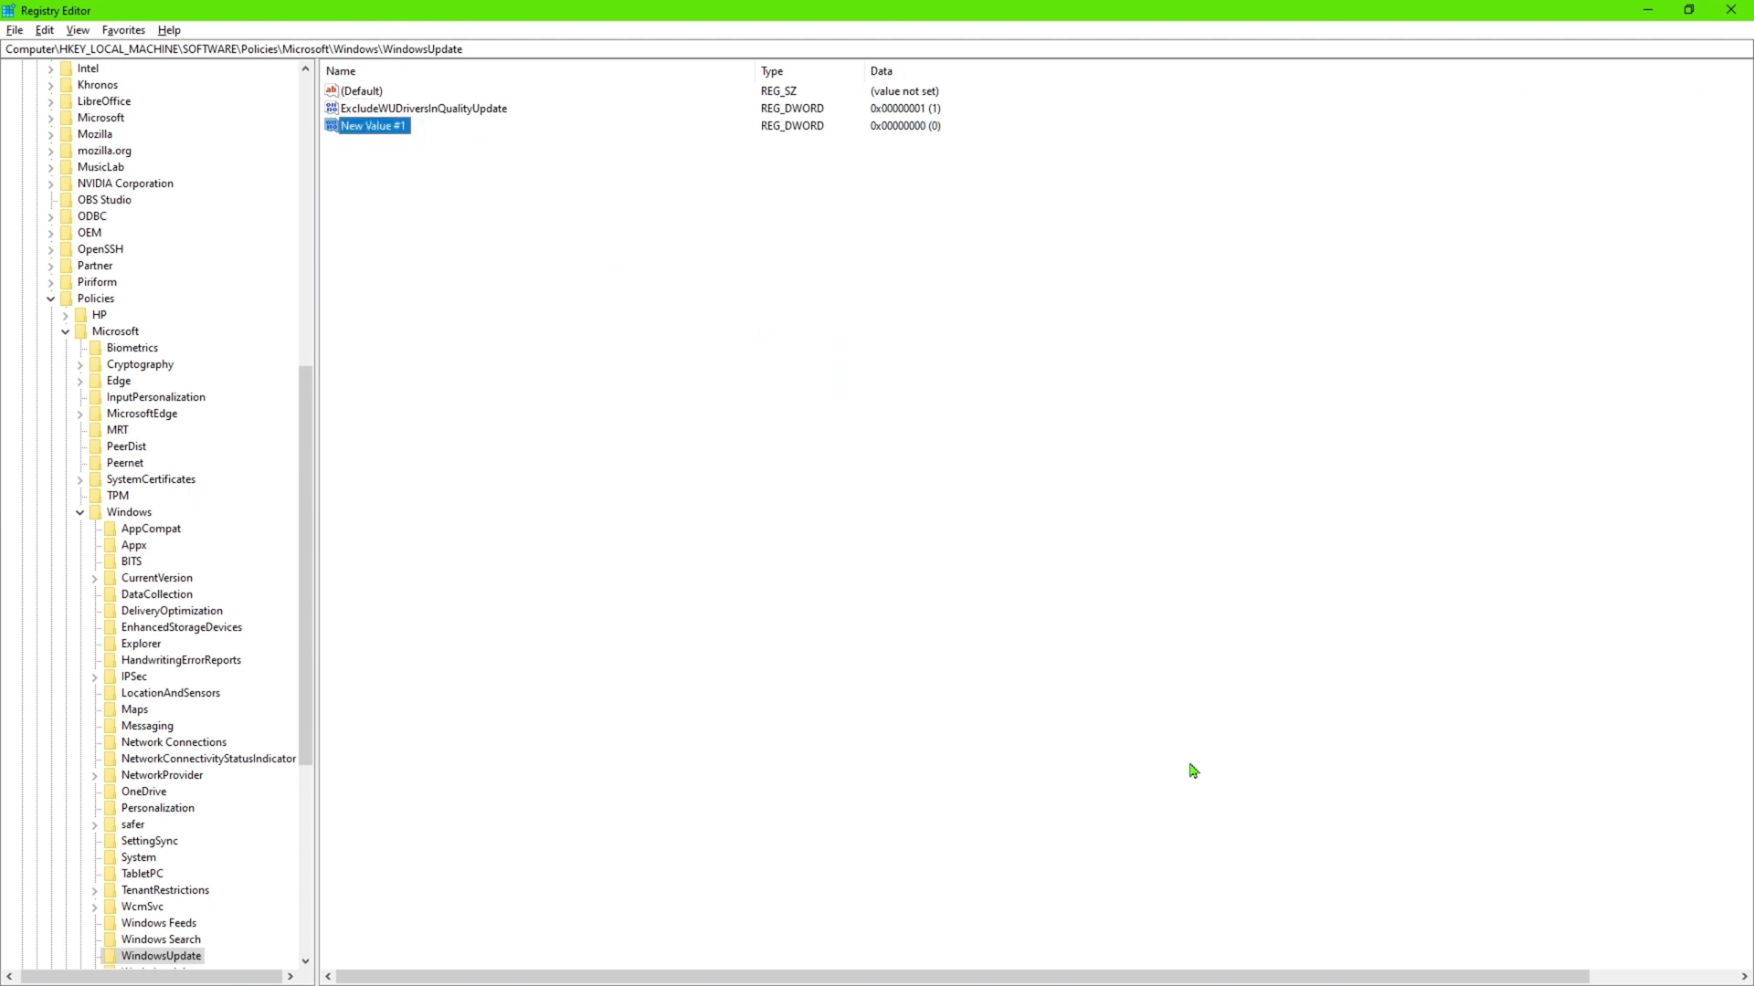
Step: Rename New Value #1 to TargetReleaseVersion, using the name copied from the .reg file
key("alt+Tab")
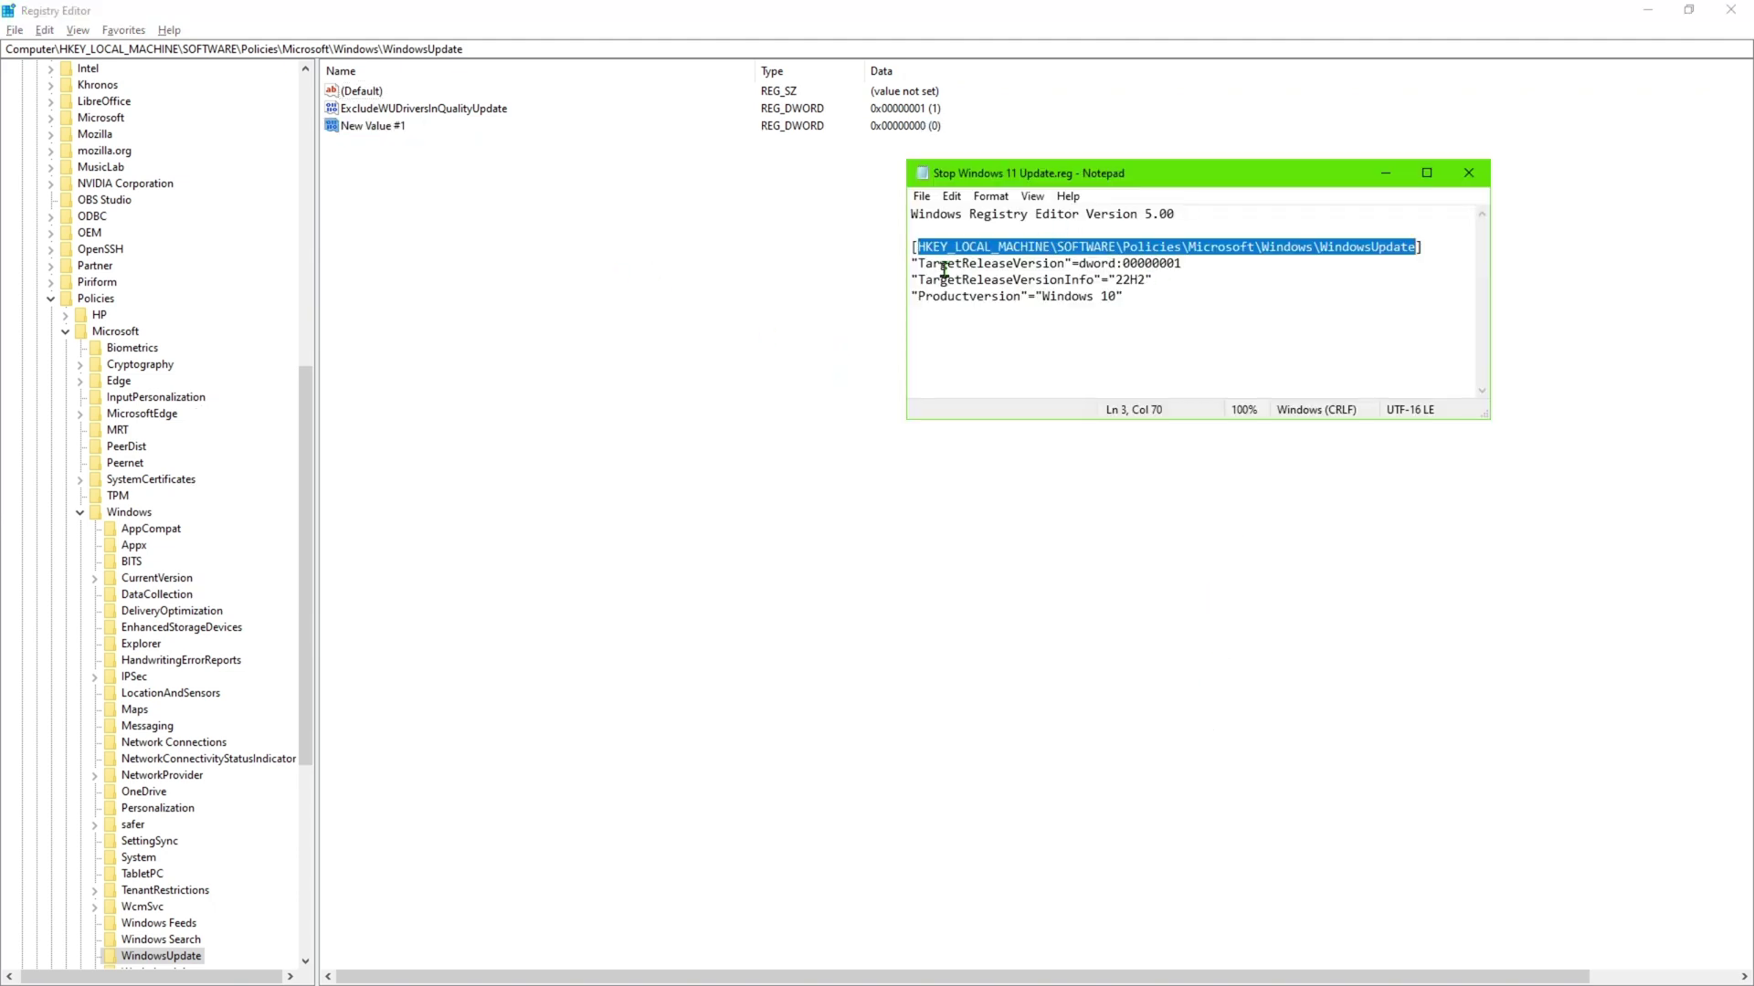
left_click_drag(923, 267, 1065, 269)
key("ctrl+c")
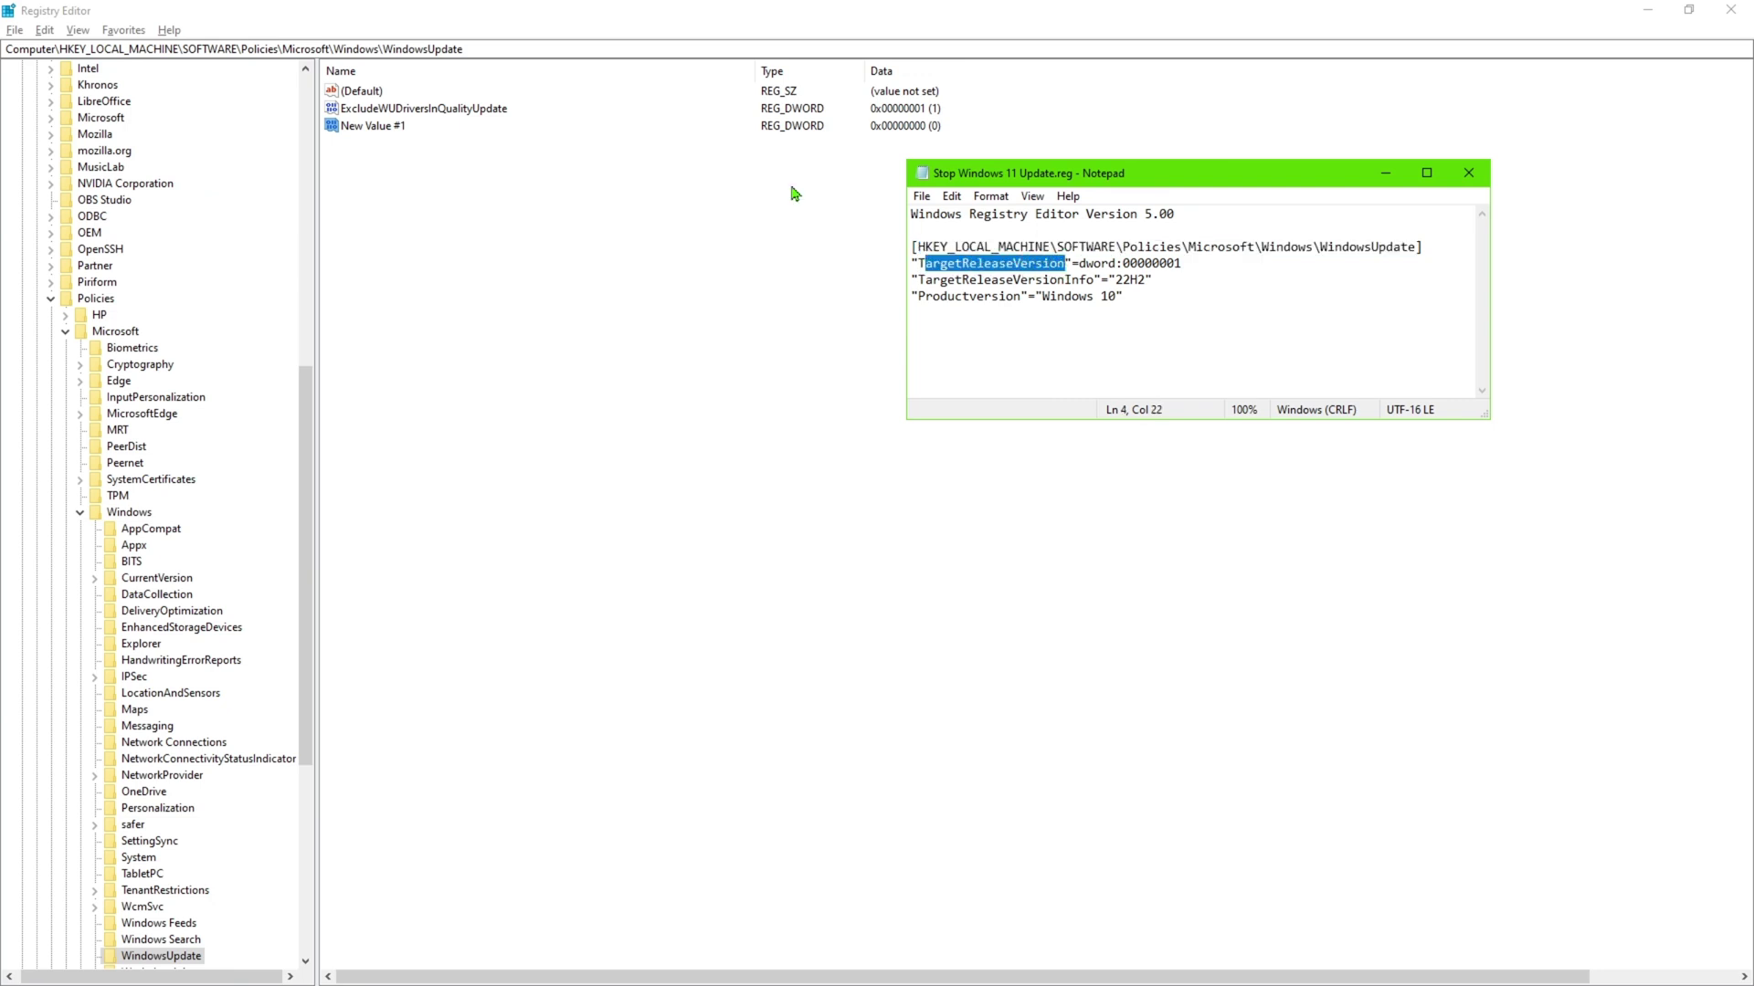
right_click(382, 128)
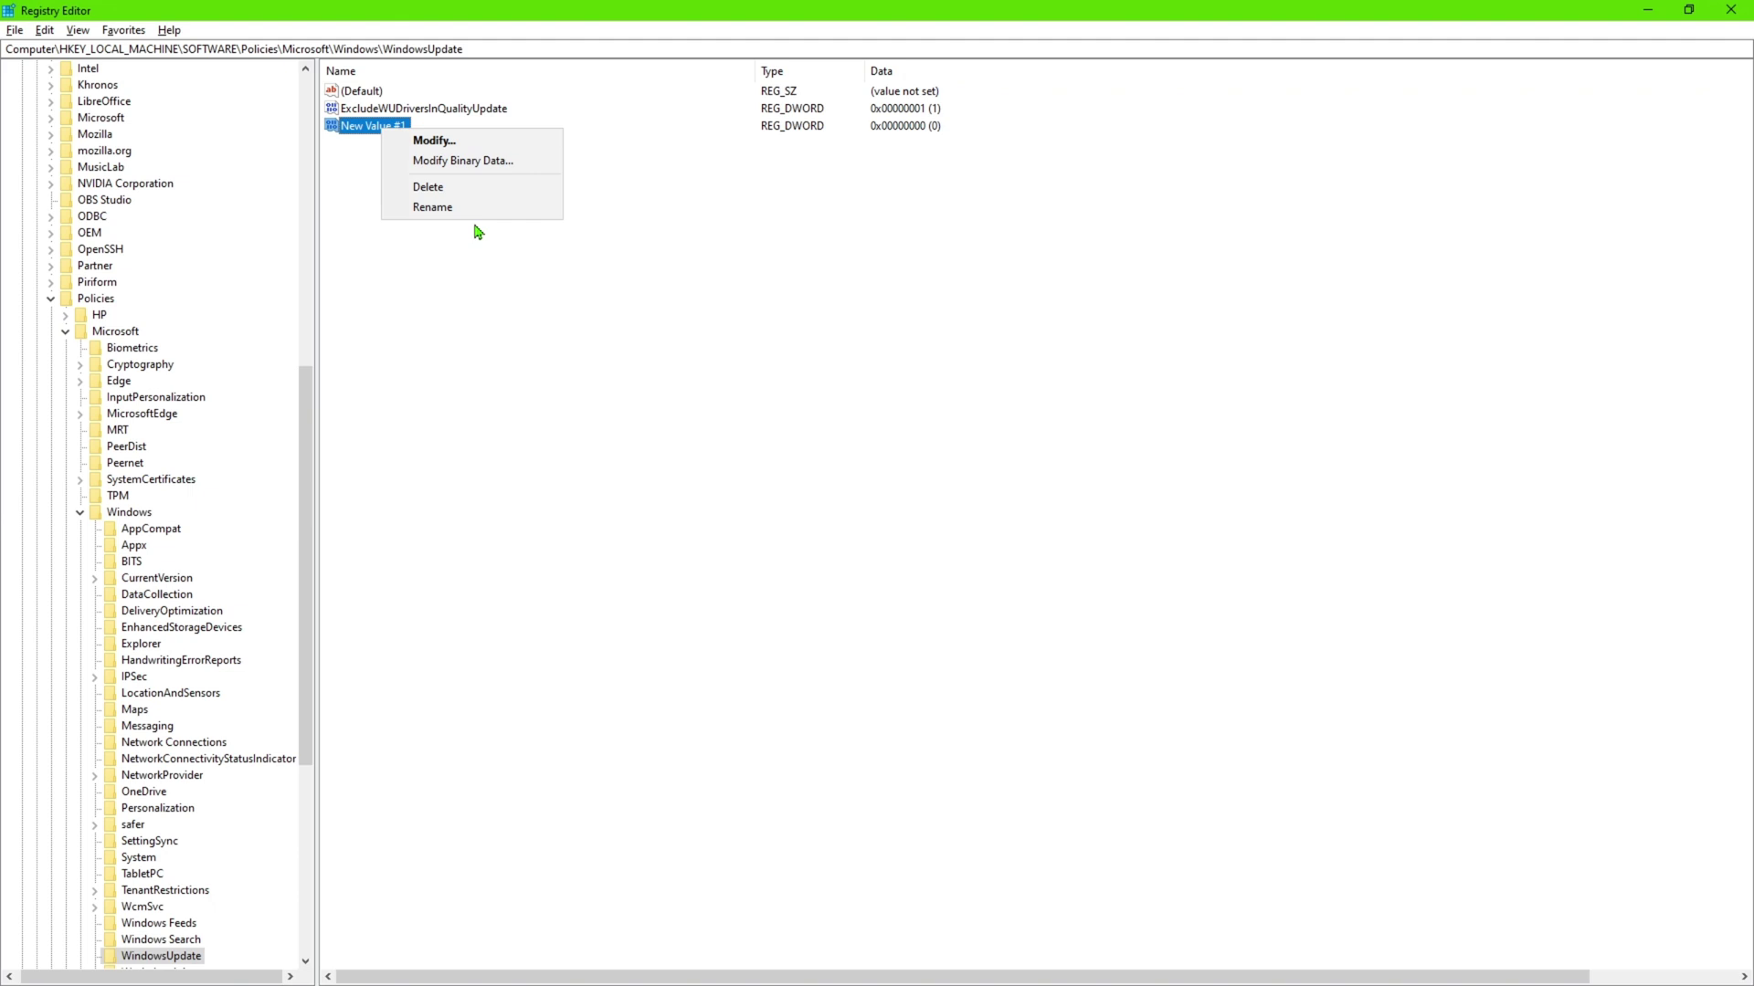
left_click(468, 208)
key("ctrl+v")
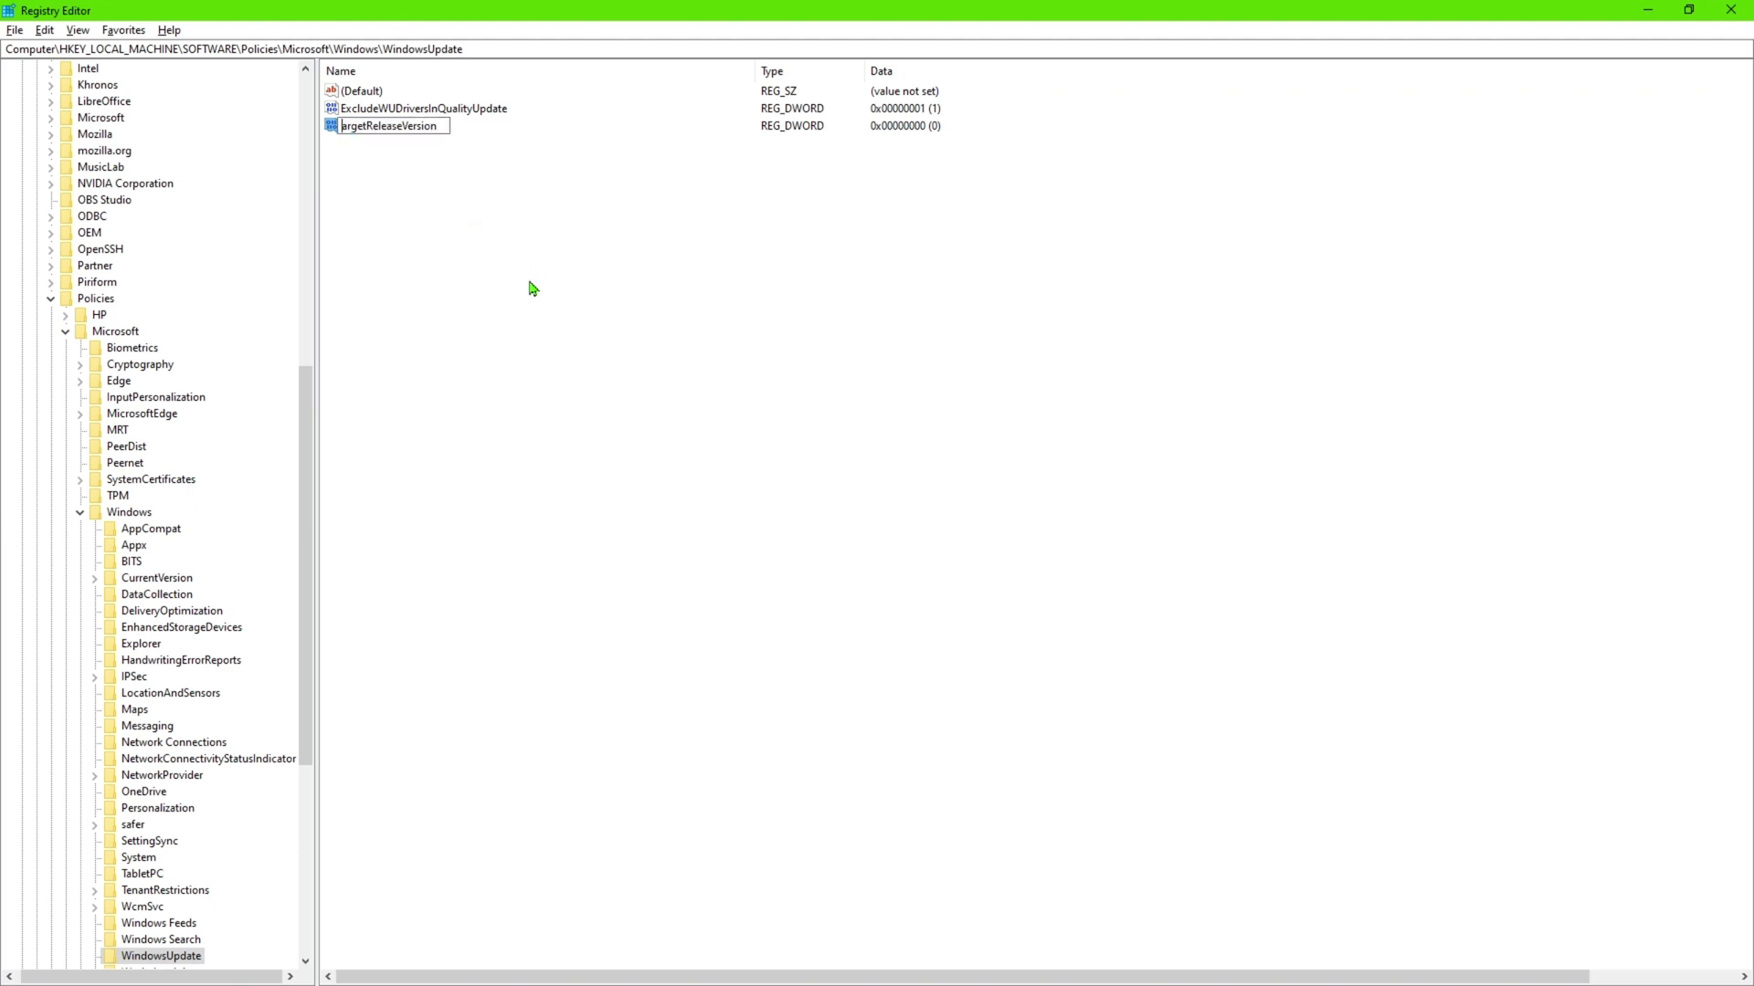
type("T")
key("Return")
Step: Set TargetReleaseVersion's data to 1
double_click(402, 127)
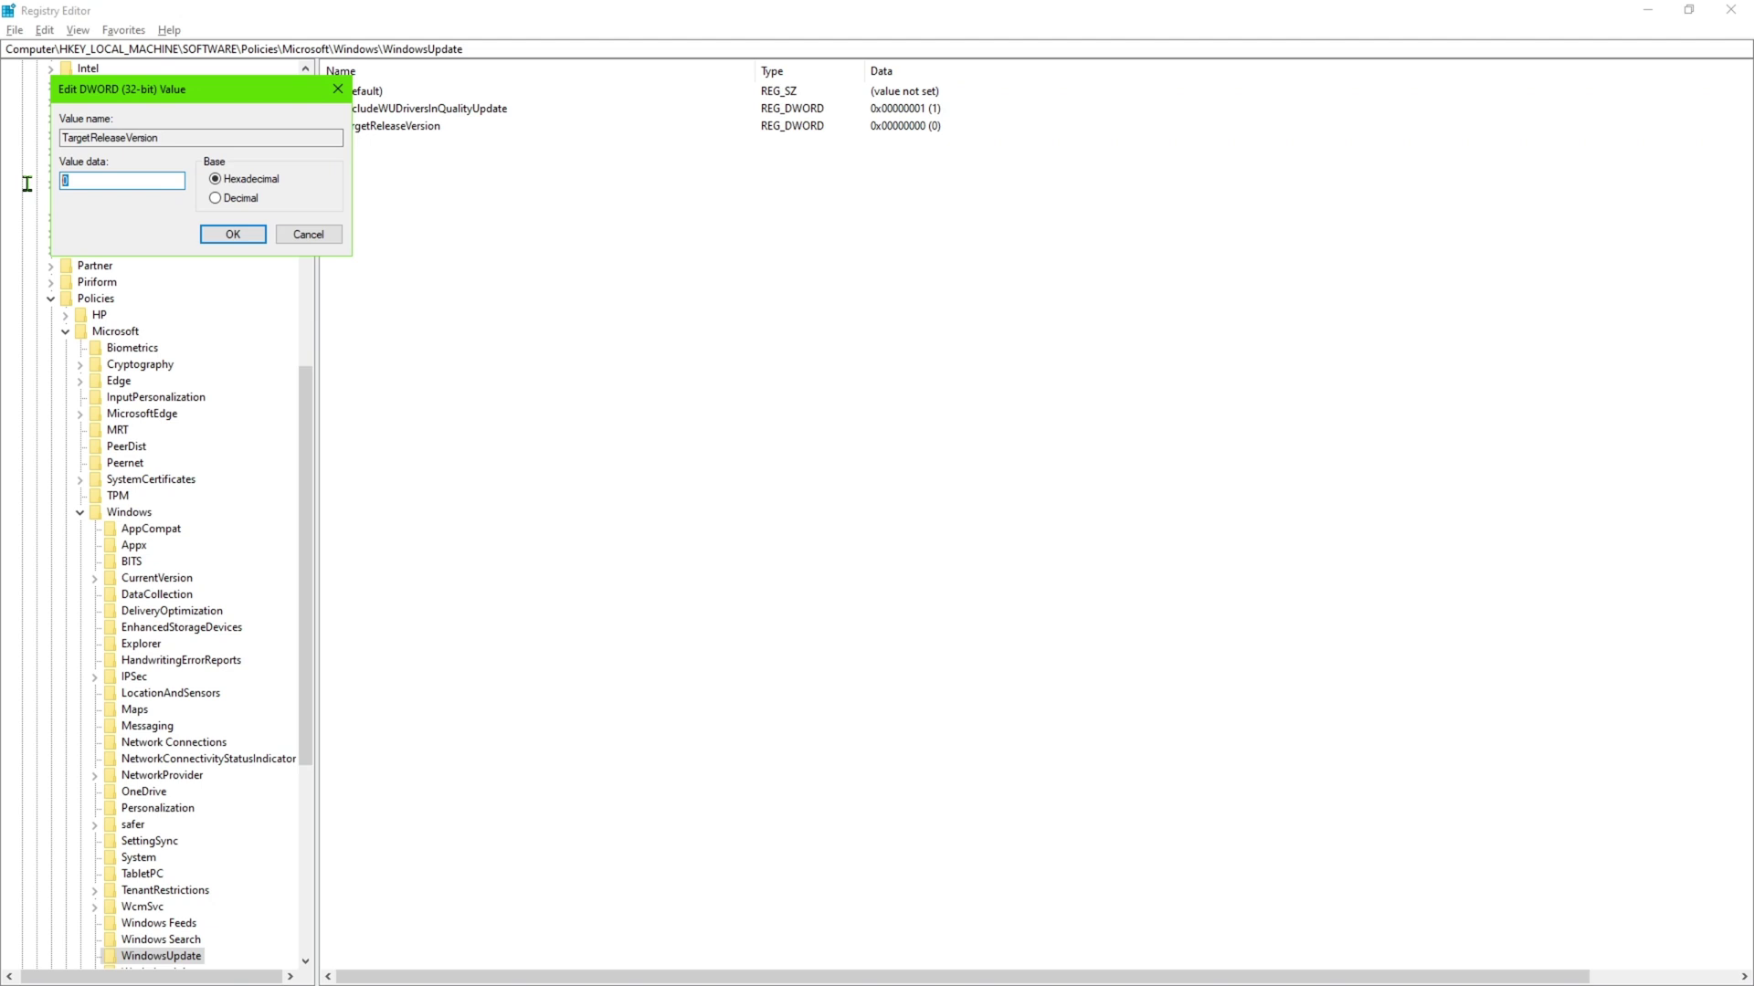
type("1")
left_click(235, 233)
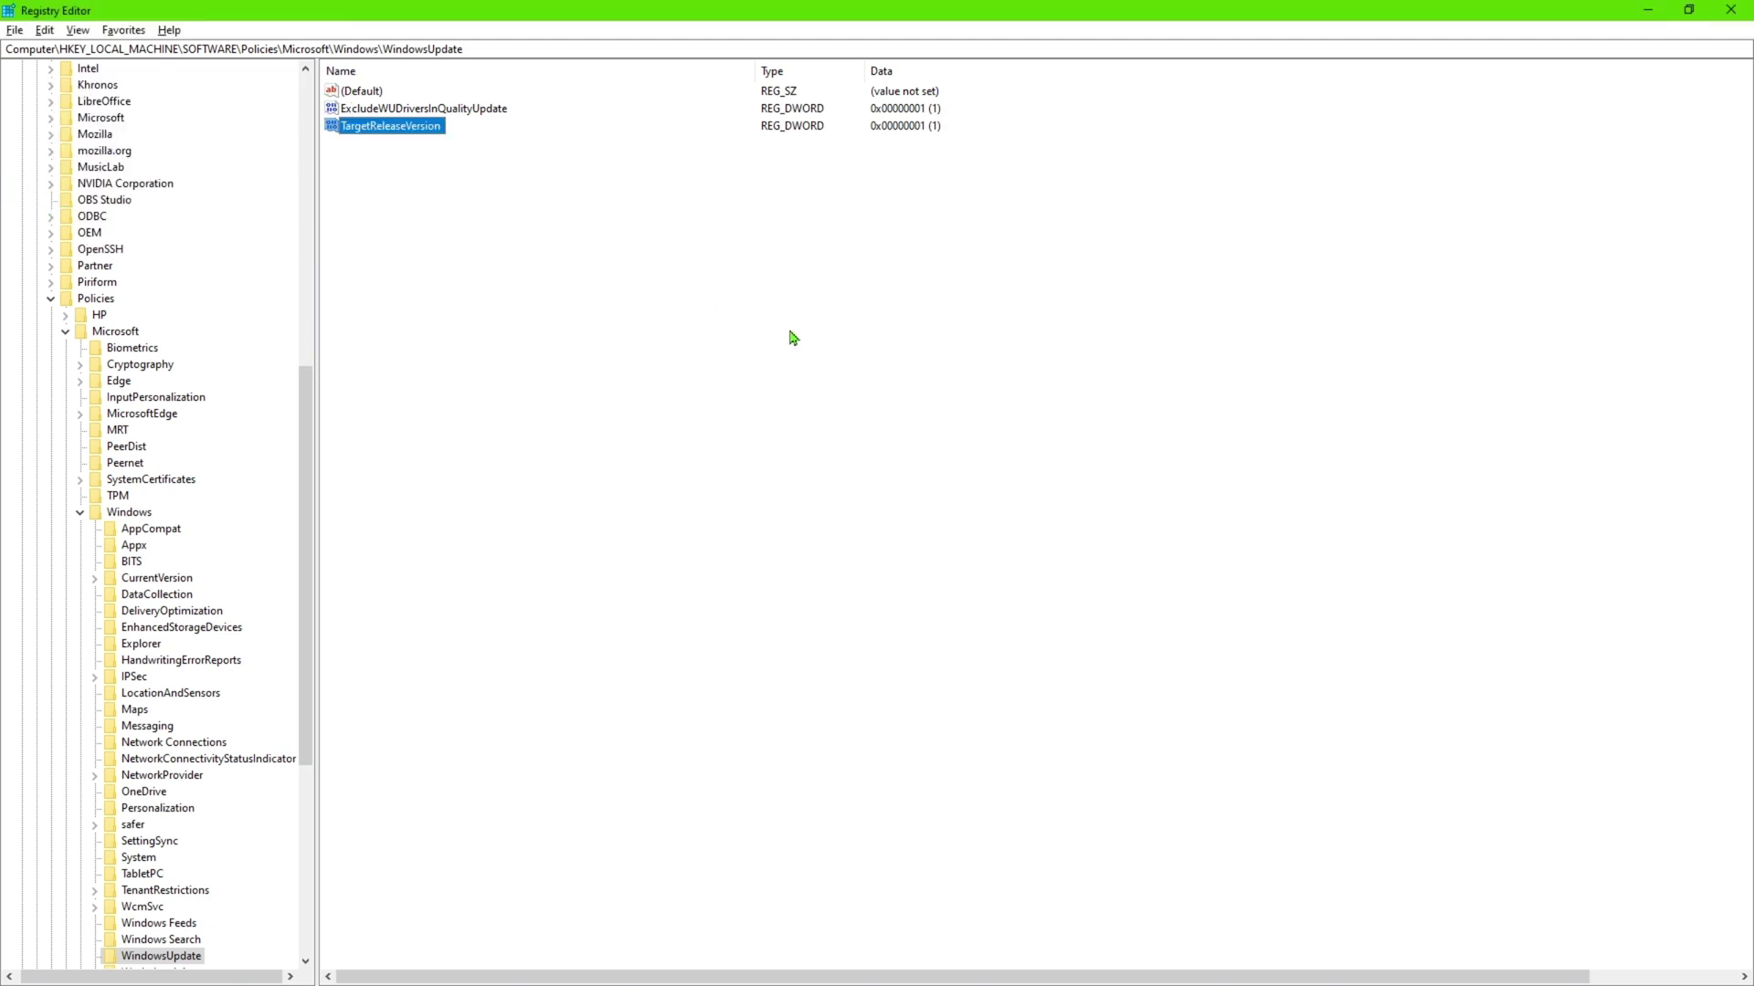
mouse_move(1188, 979)
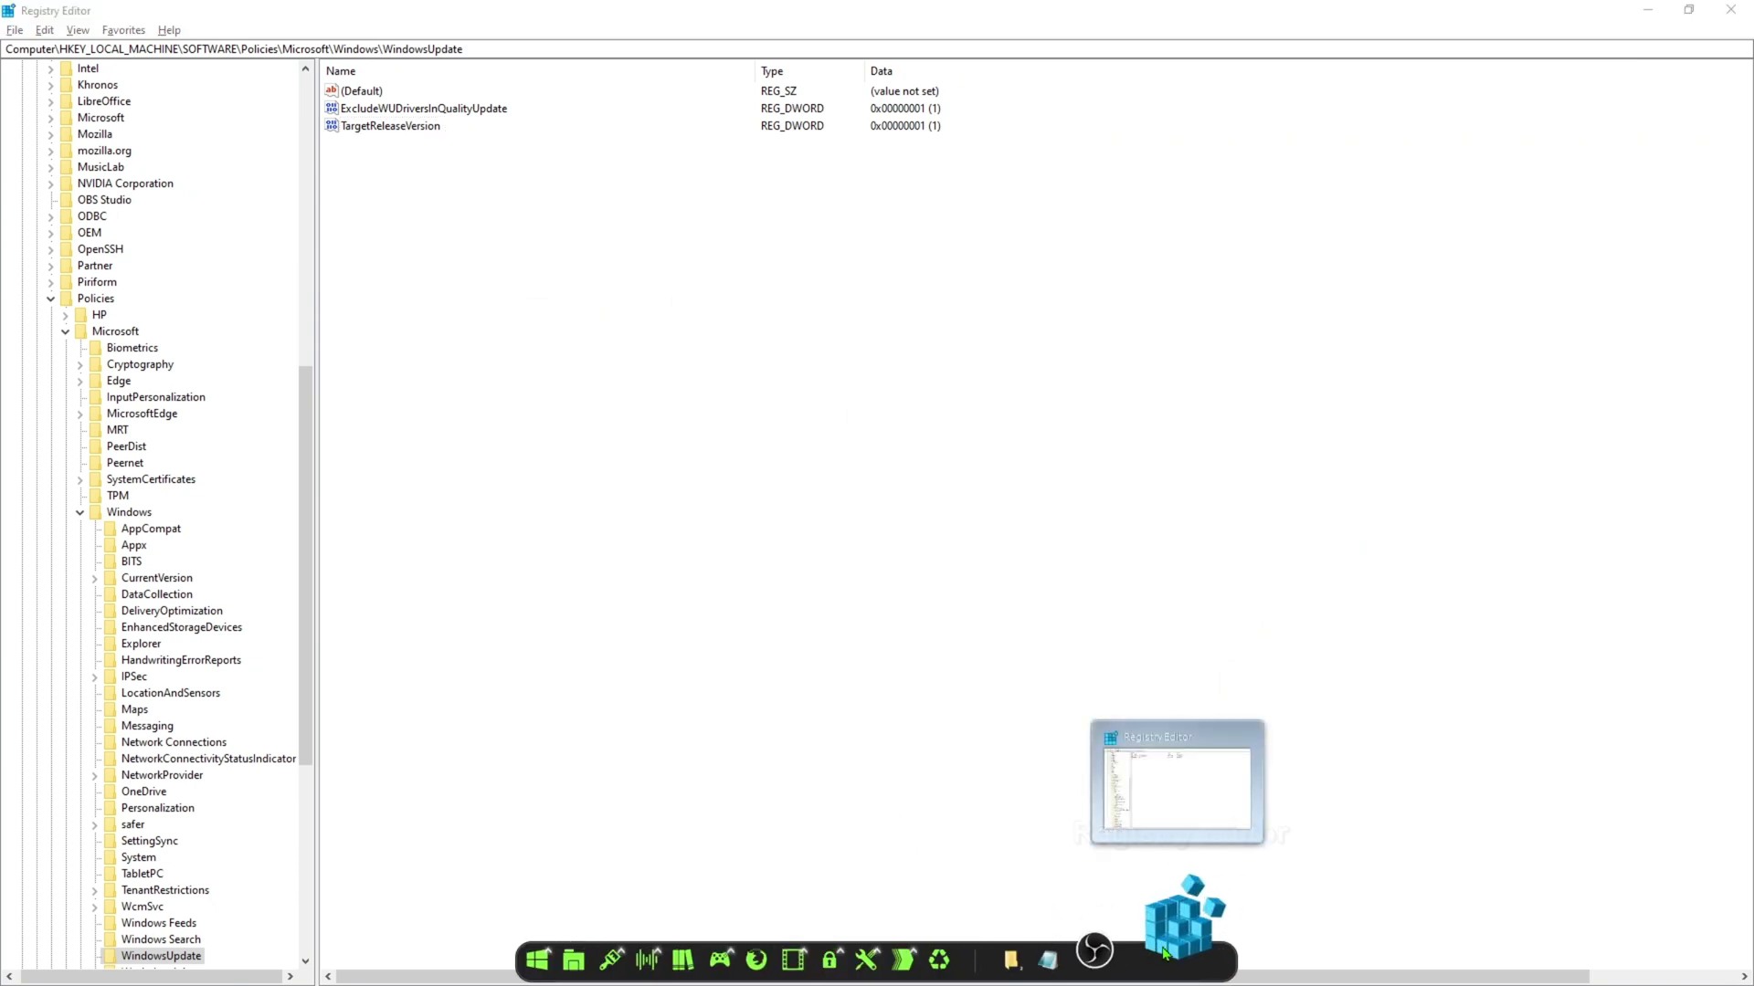
Step: Create a new string value and name it TargetReleaseVersionInfo, copied from the .reg file
right_click(607, 352)
mouse_move(671, 366)
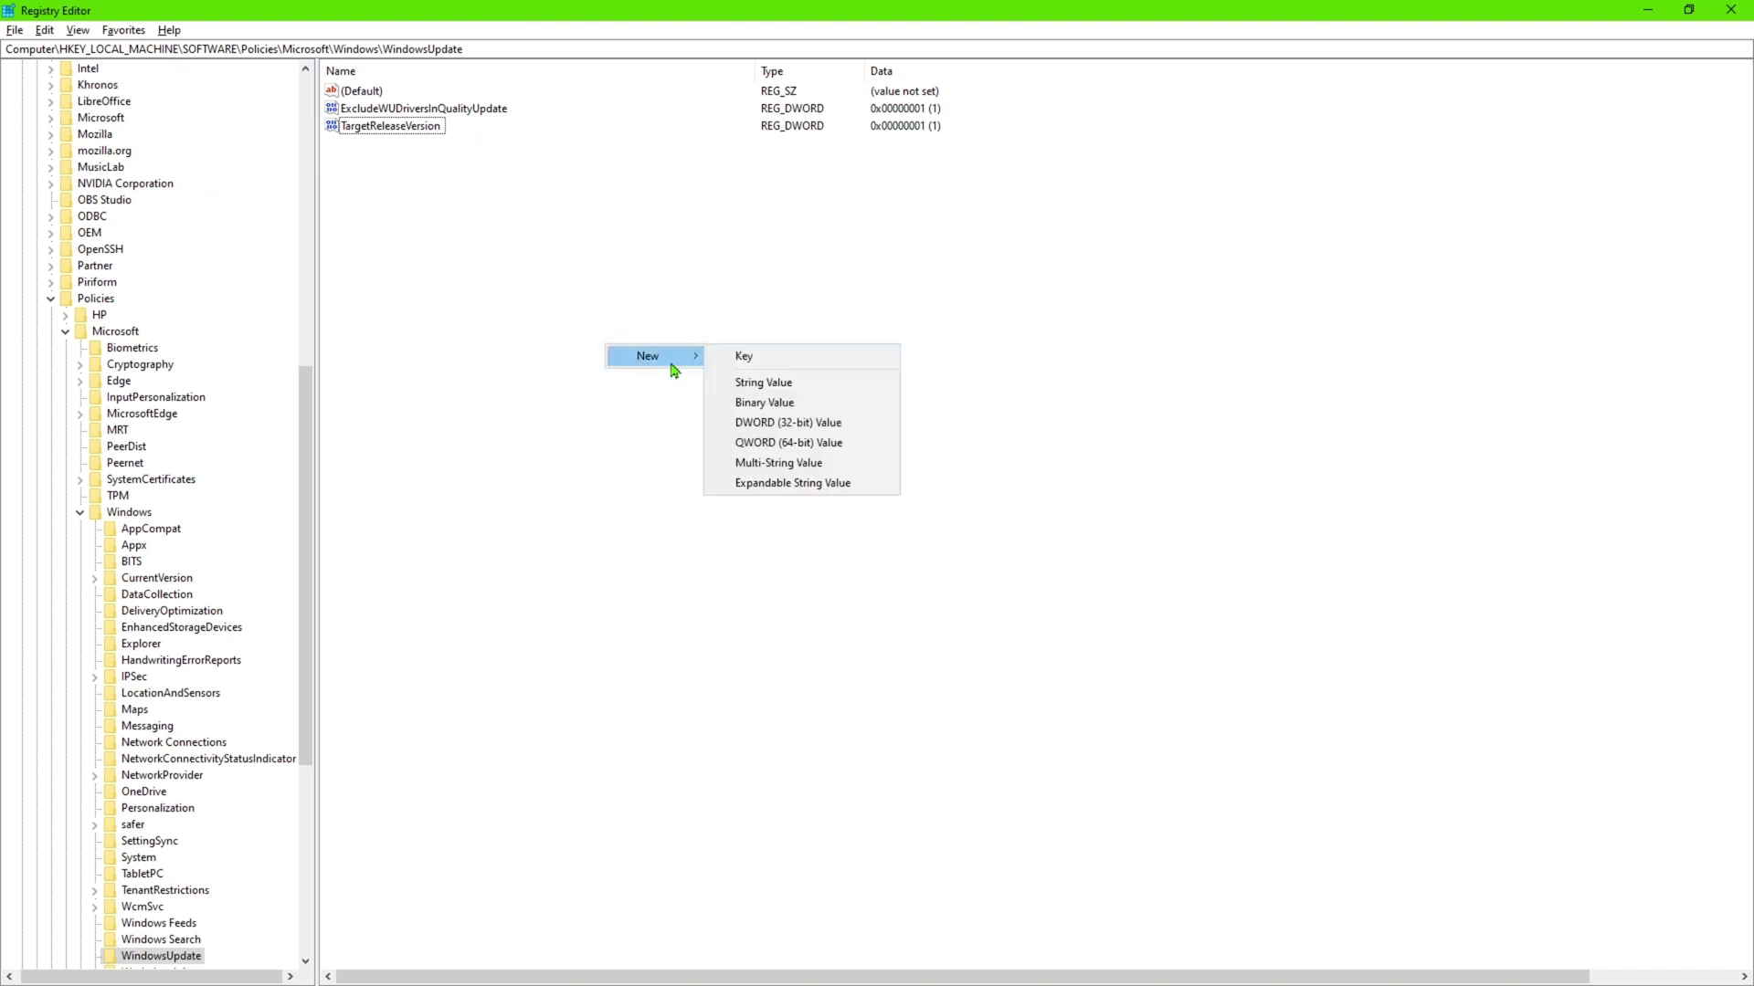
left_click(795, 387)
key("alt+Tab")
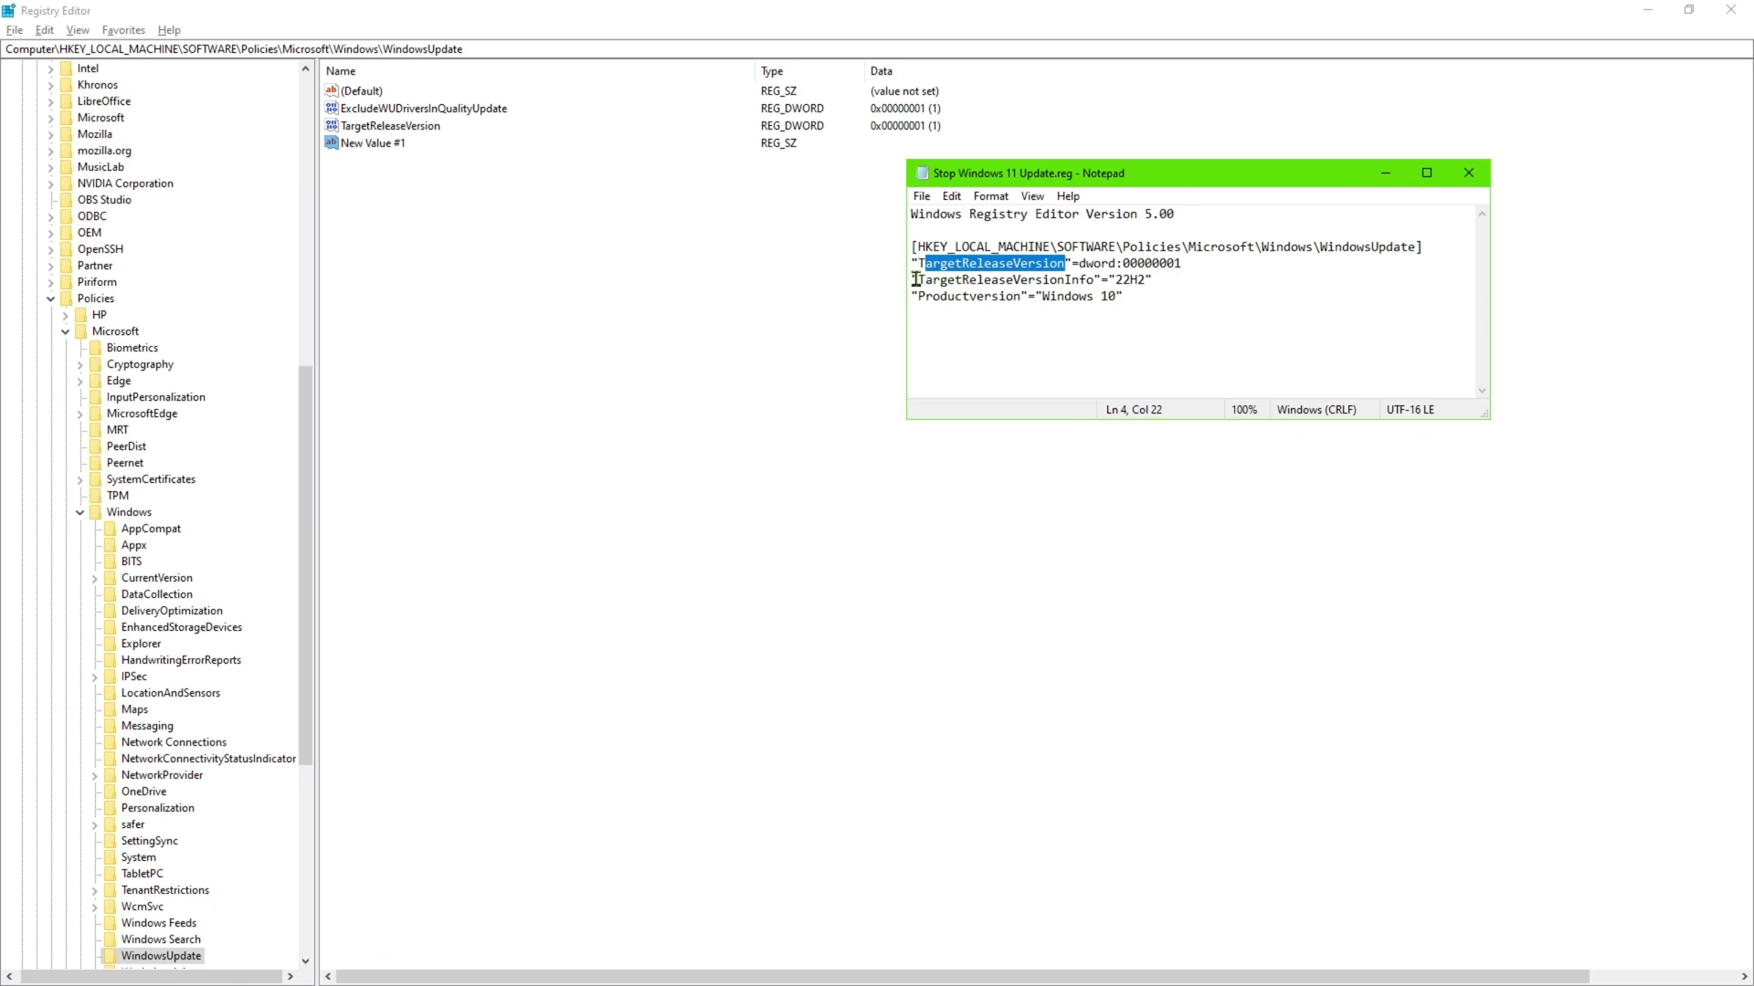
left_click_drag(920, 280, 1097, 283)
key("ctrl+c")
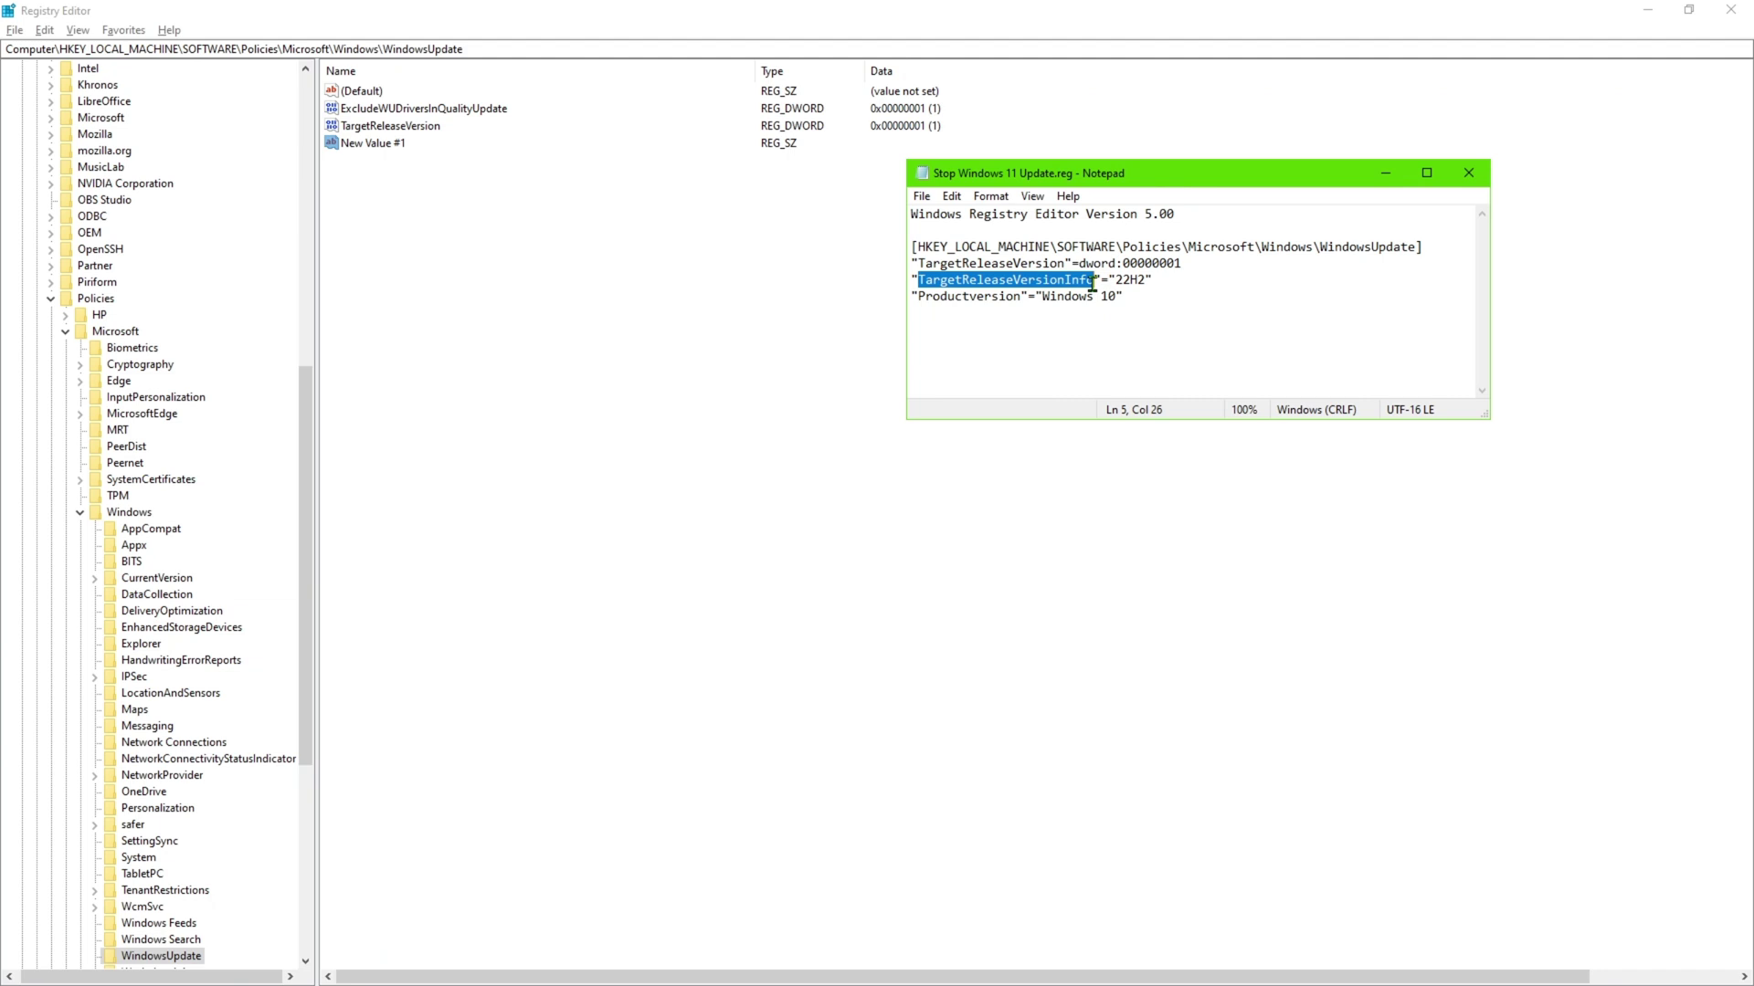
left_click(348, 145)
right_click(348, 144)
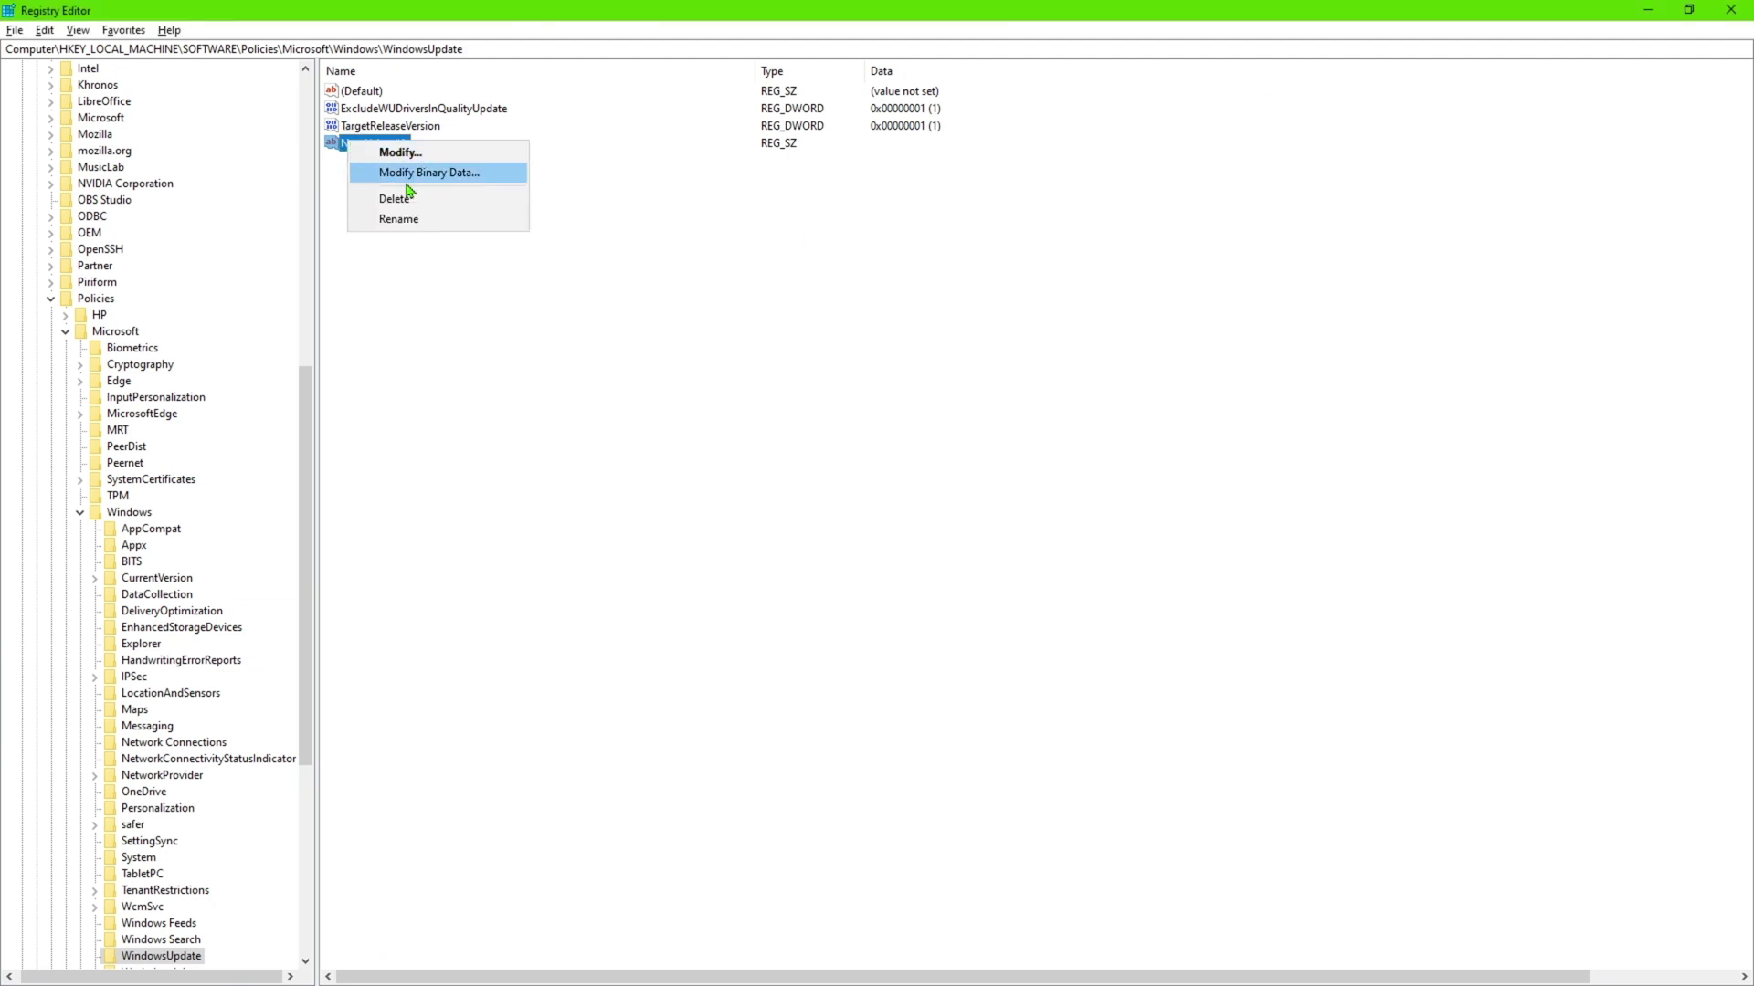
left_click(399, 219)
key("ctrl+v")
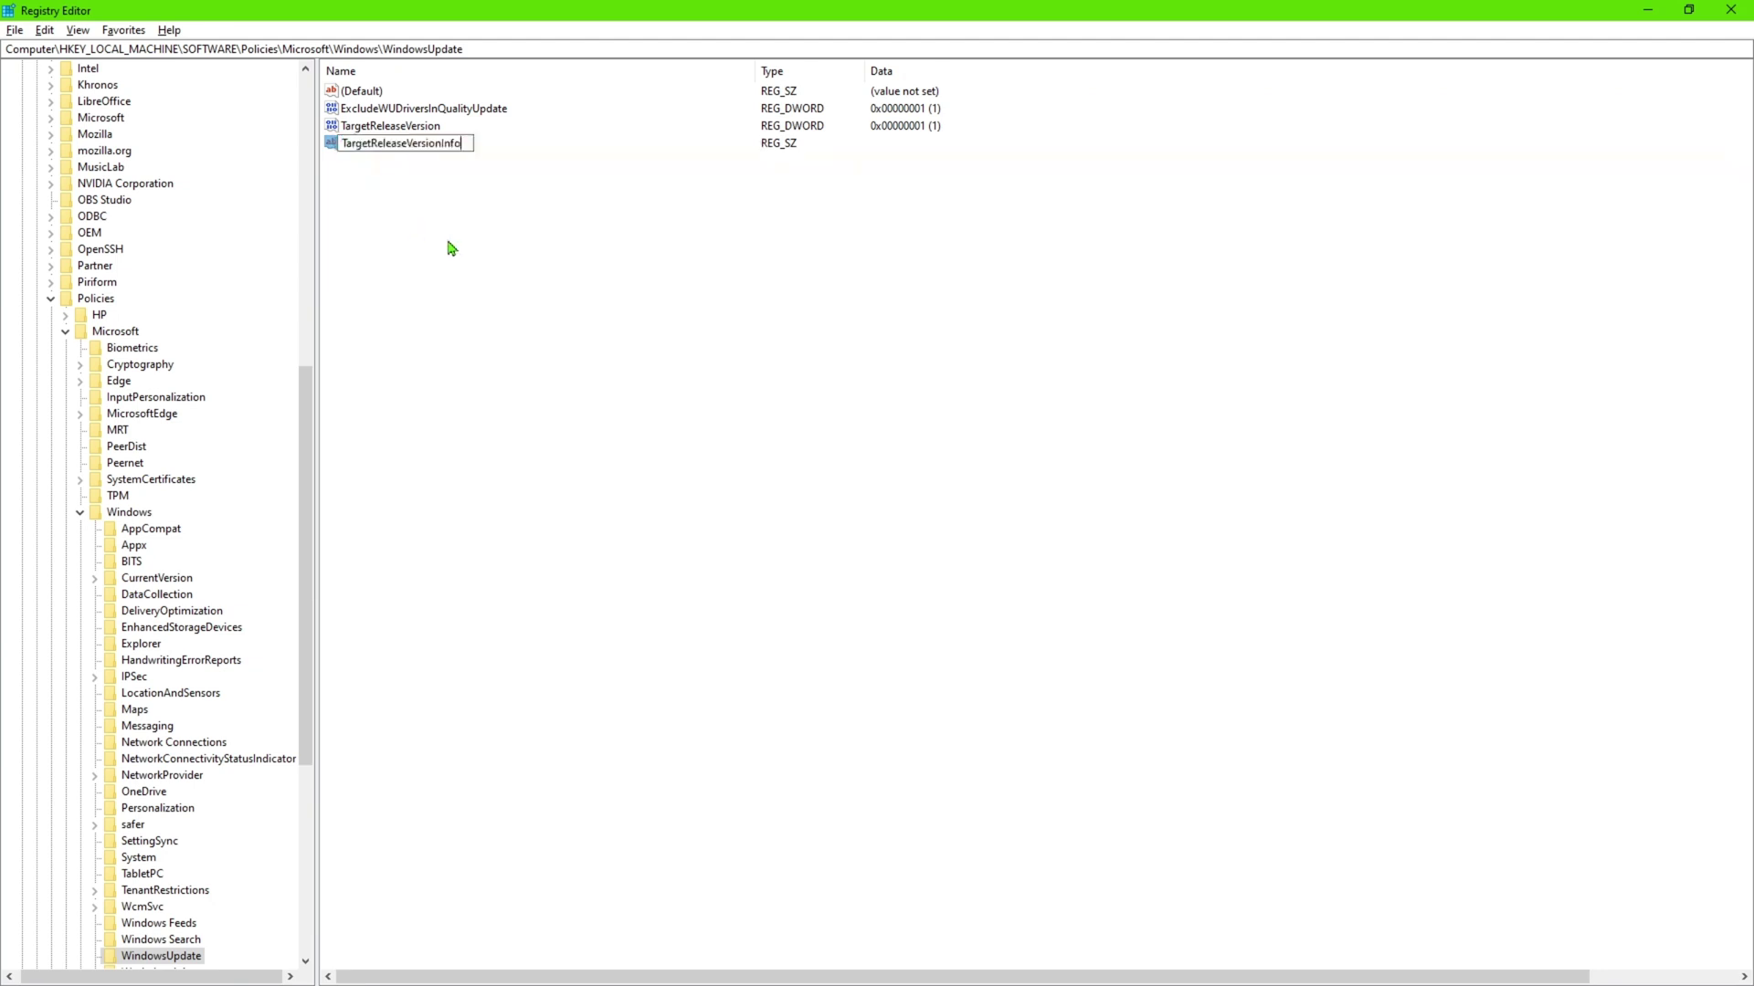
Step: Commit the TargetReleaseVersionInfo name and set its value data to 22H2
key("Return")
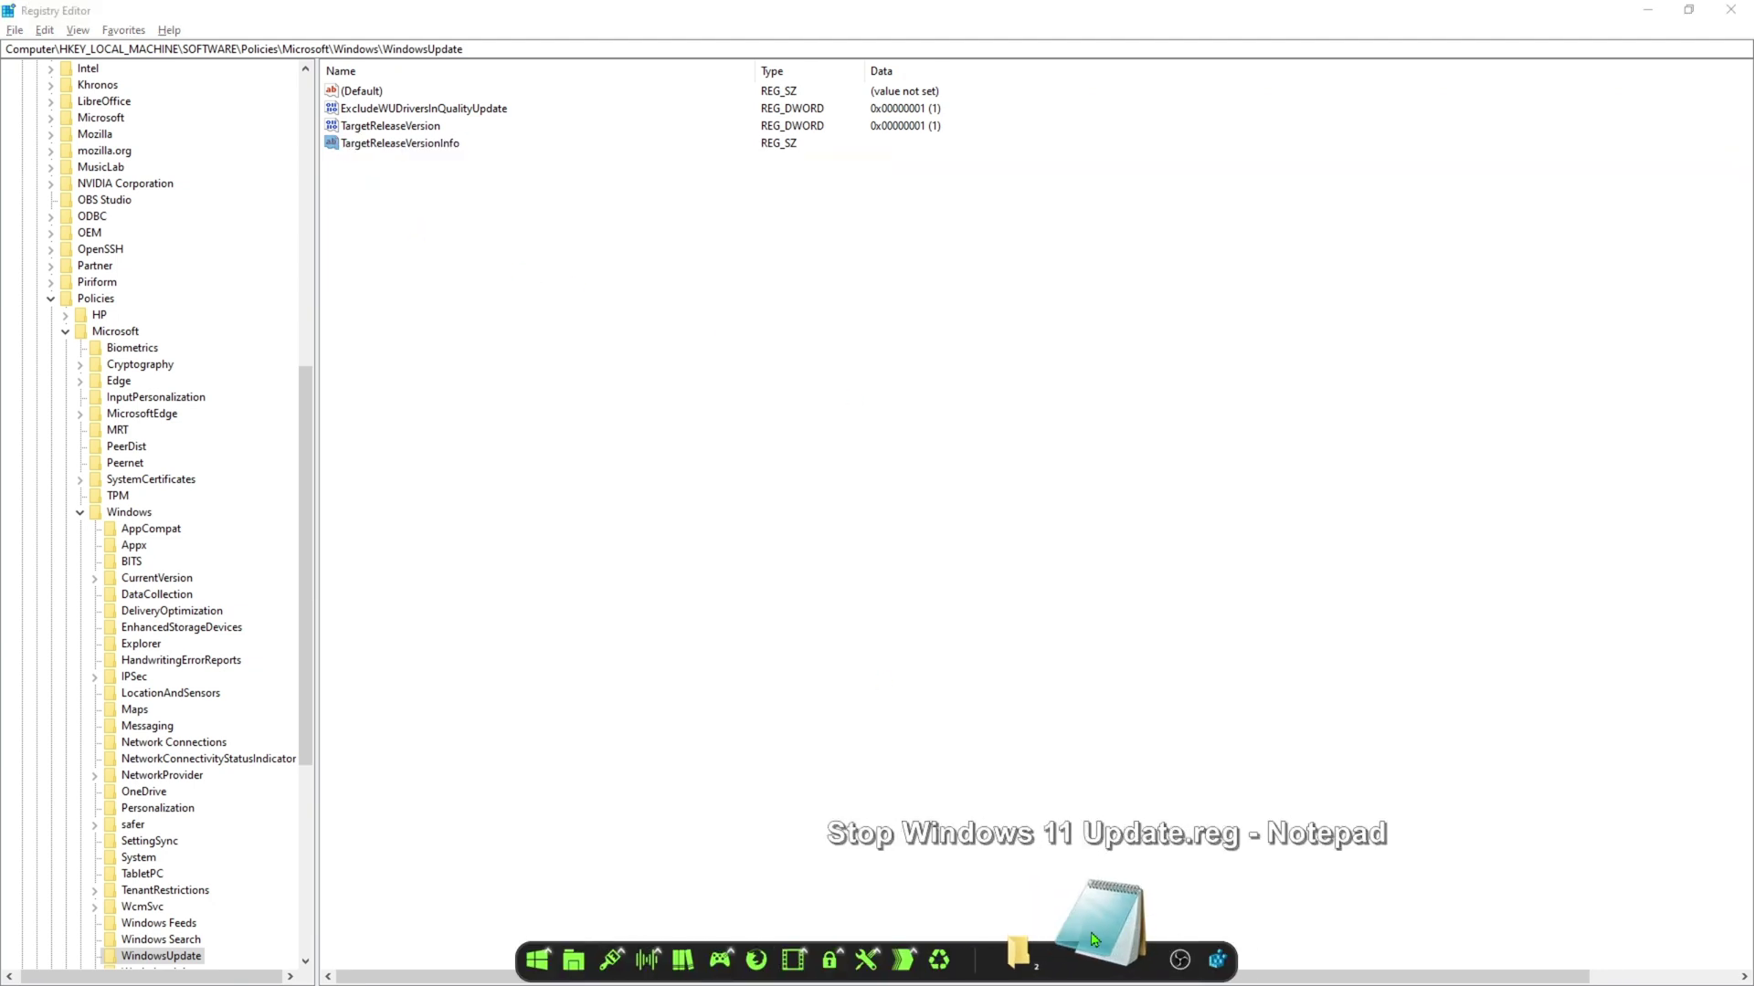
left_click(1100, 932)
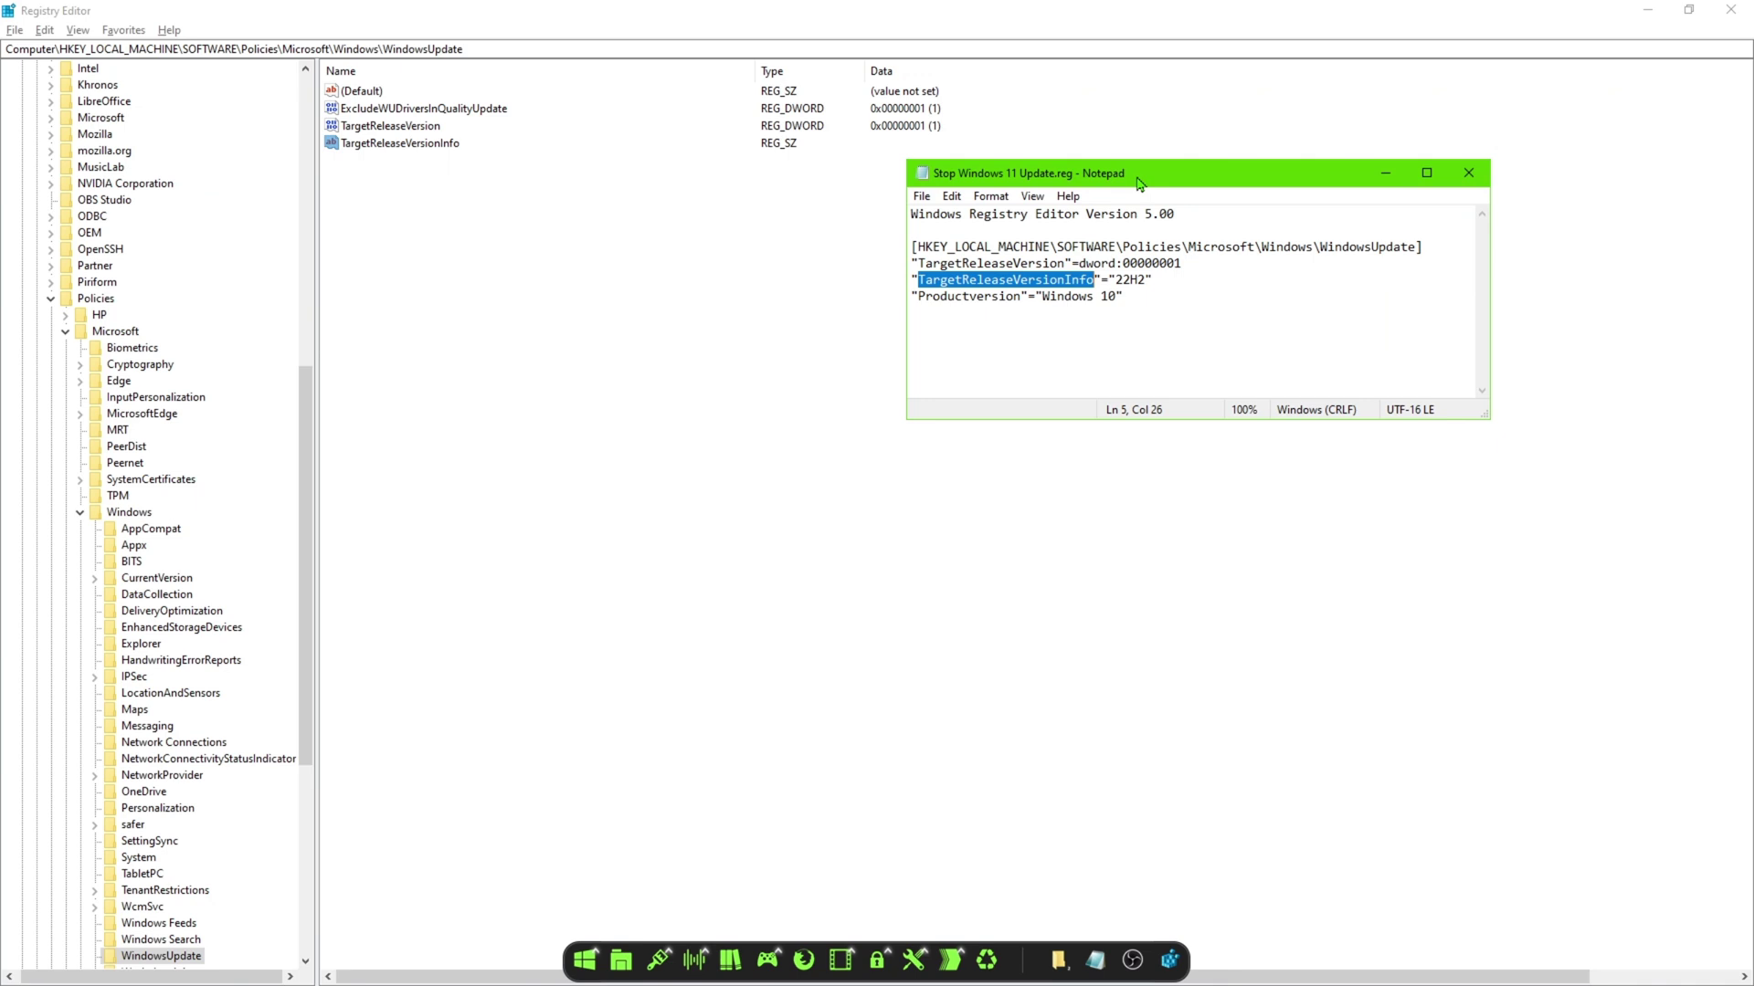
double_click(384, 144)
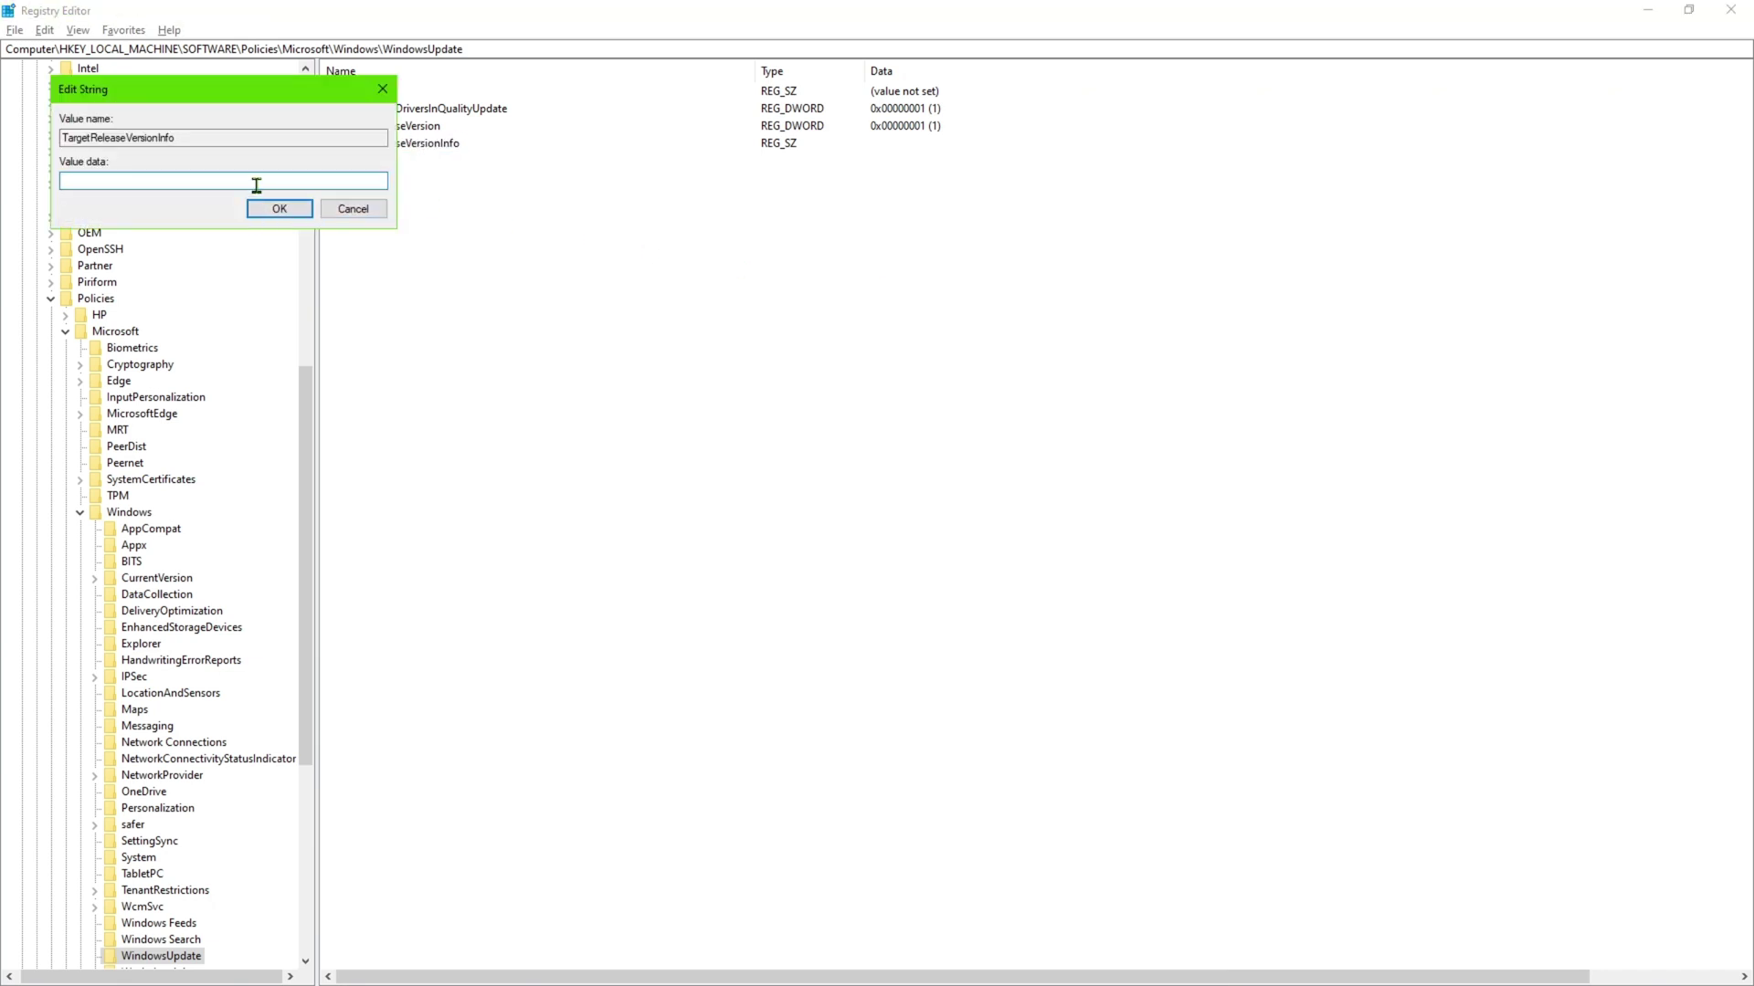
type("22H2")
left_click(277, 209)
Step: Create another string value and rename it Productversion, copied from the .reg file
right_click(739, 279)
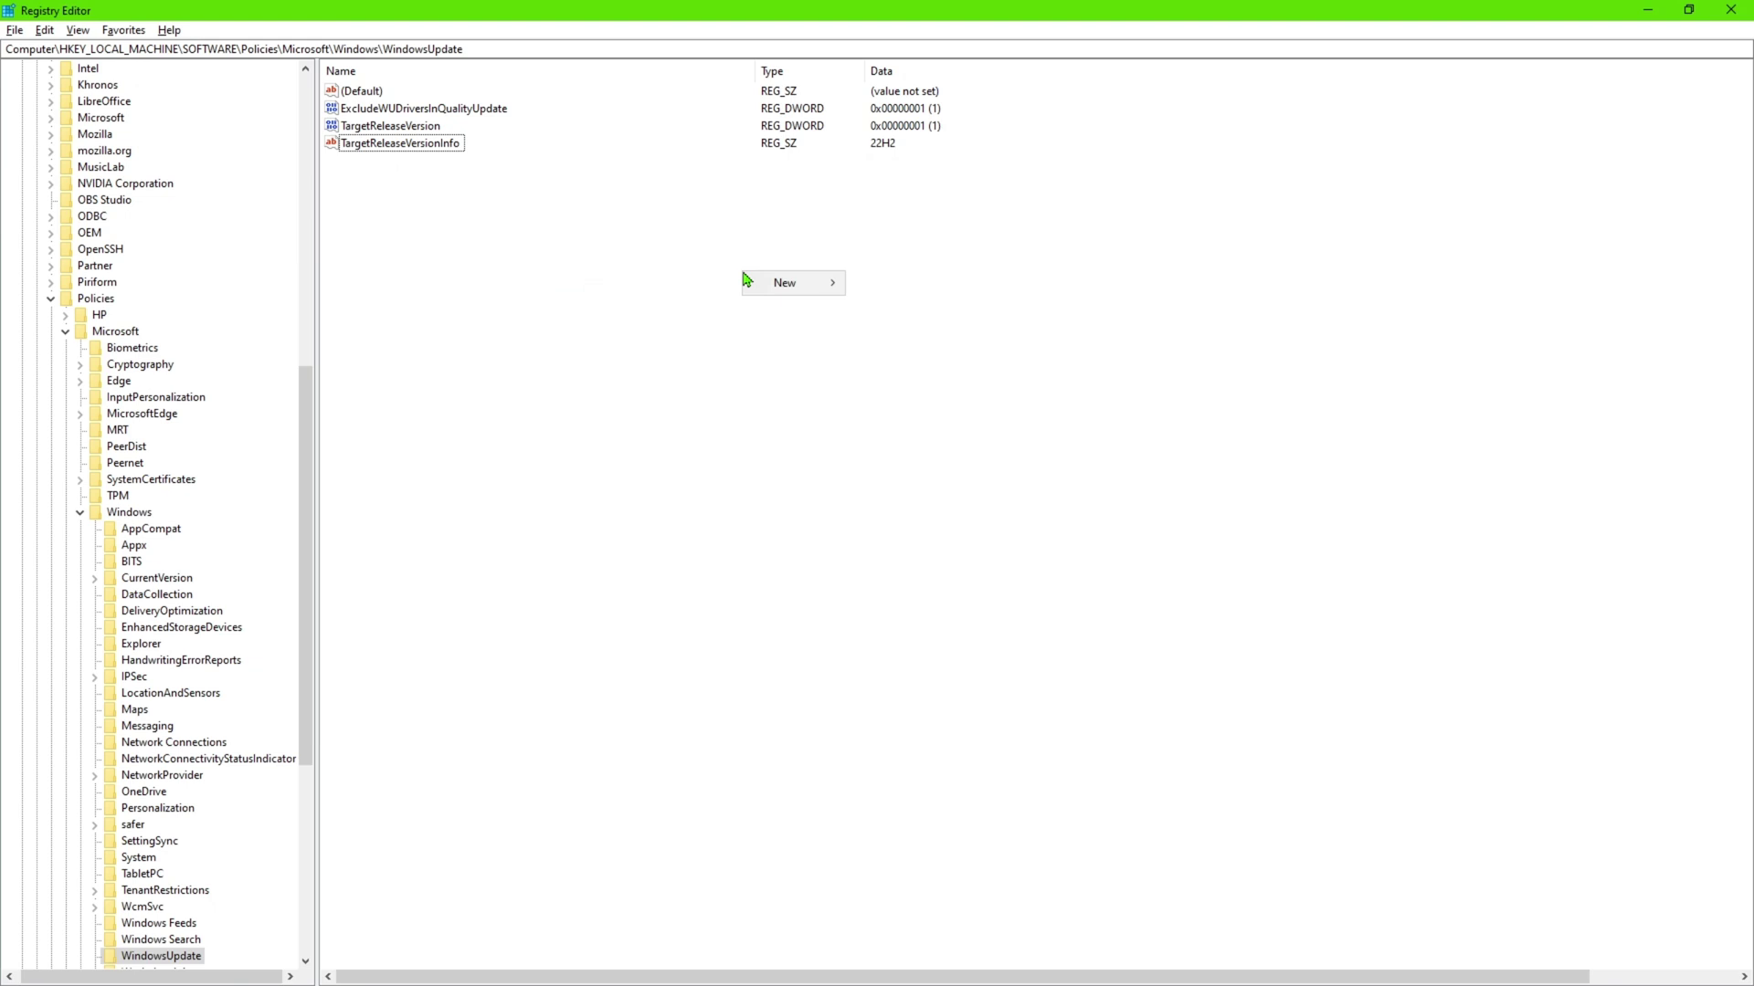
mouse_move(823, 288)
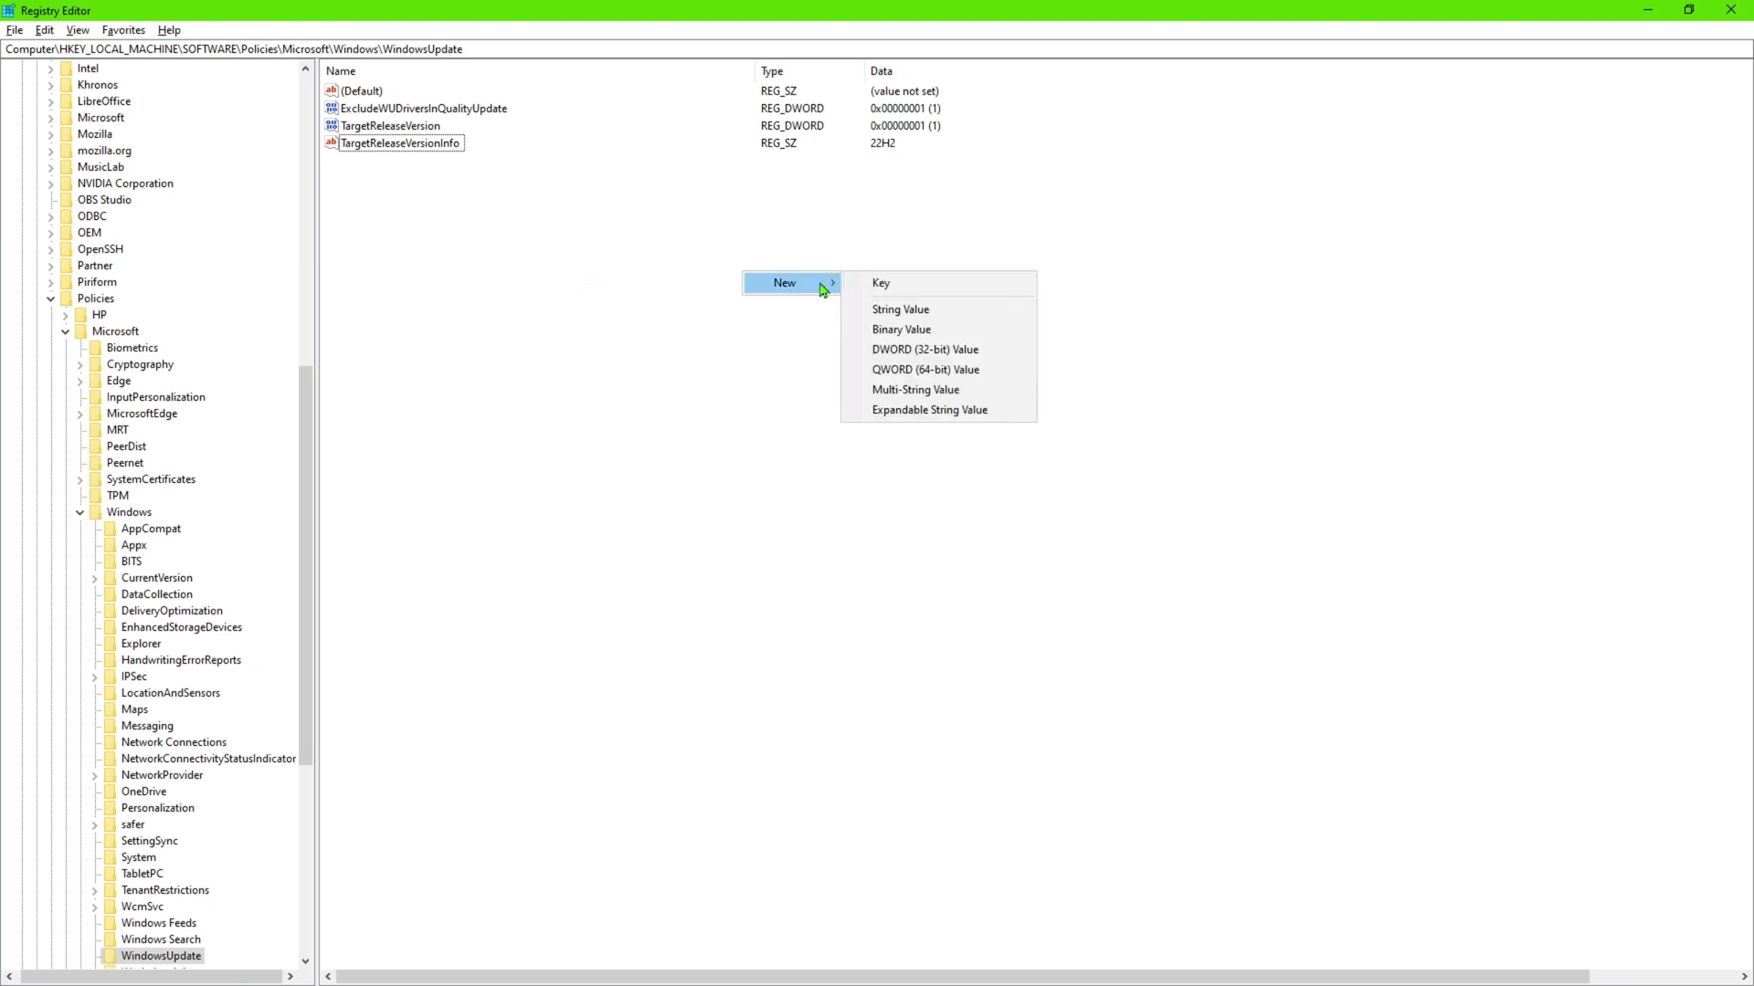
left_click(907, 309)
key("alt+Tab")
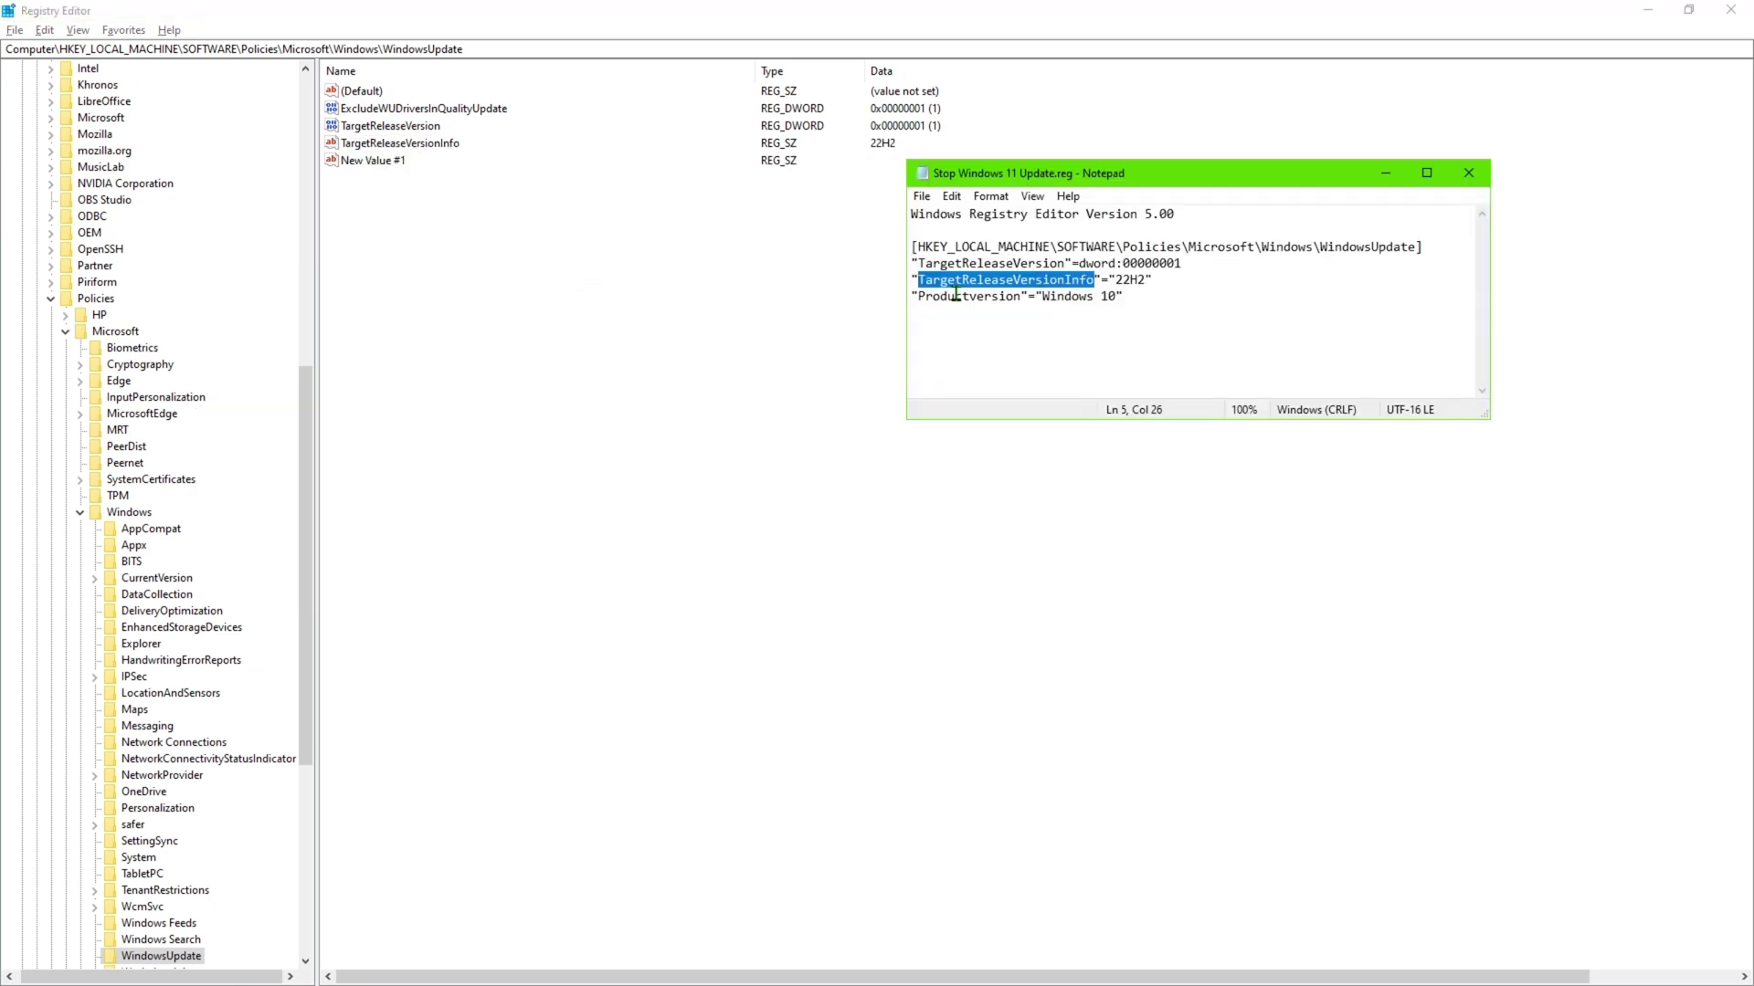
left_click_drag(922, 300, 1018, 294)
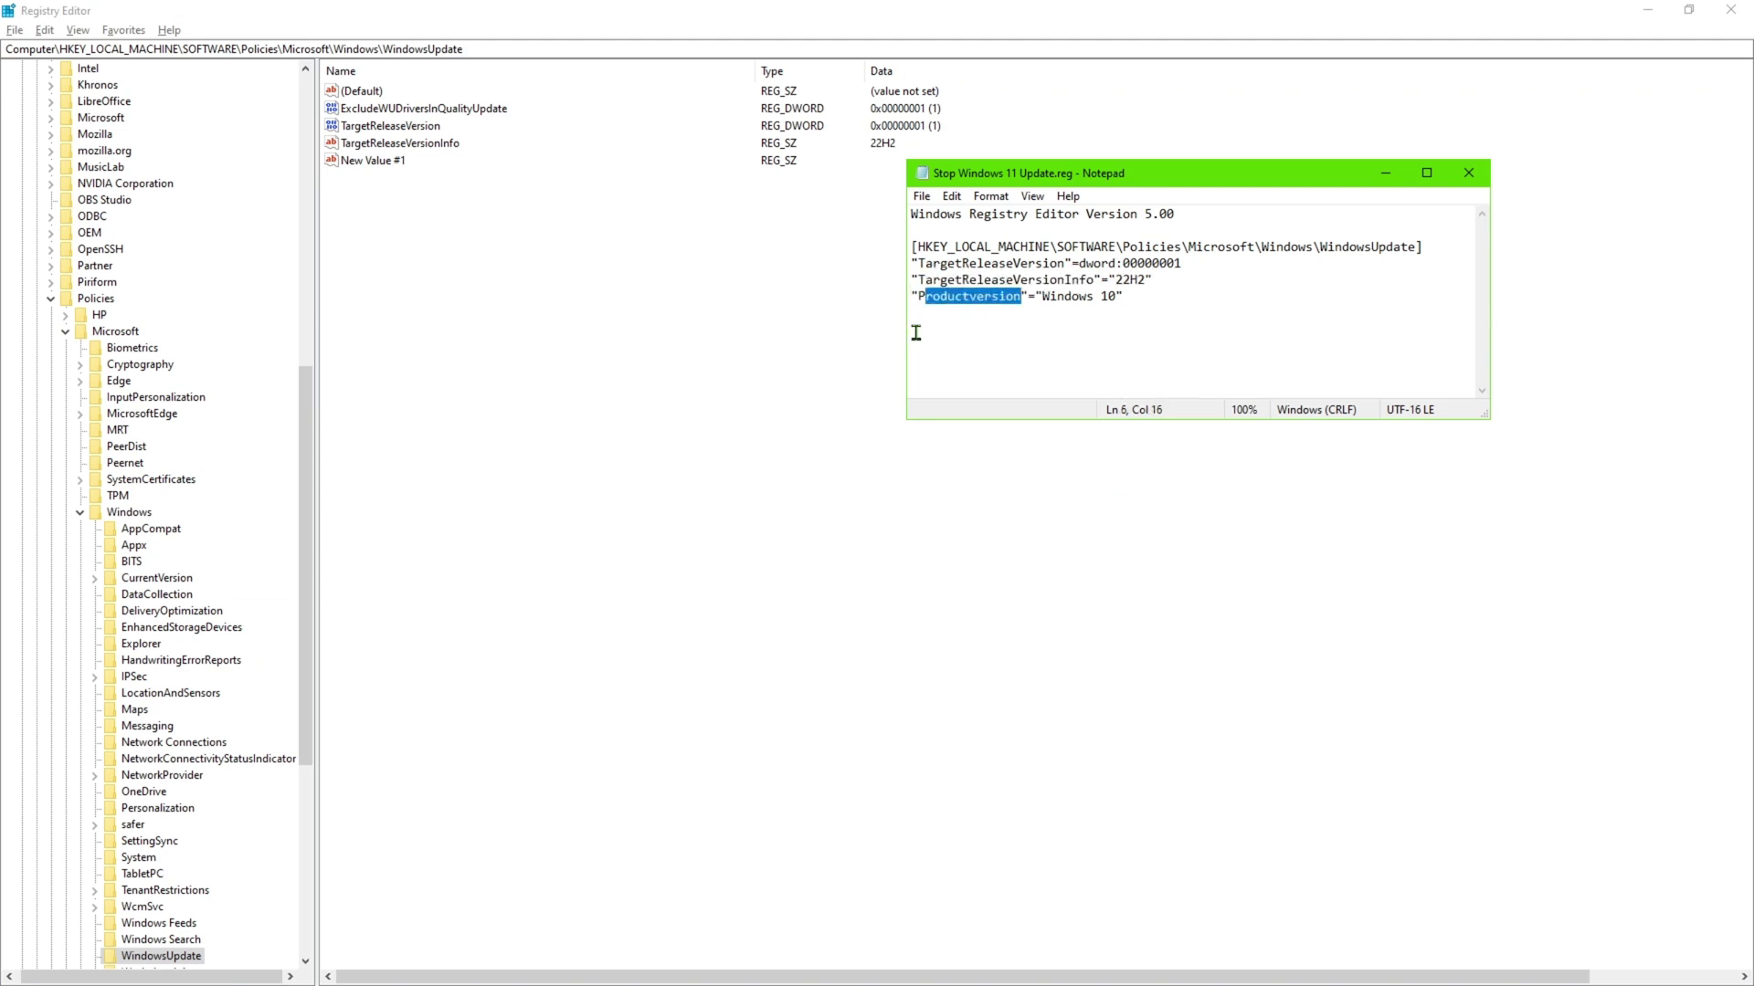
left_click_drag(920, 295, 1016, 297)
left_click(662, 388)
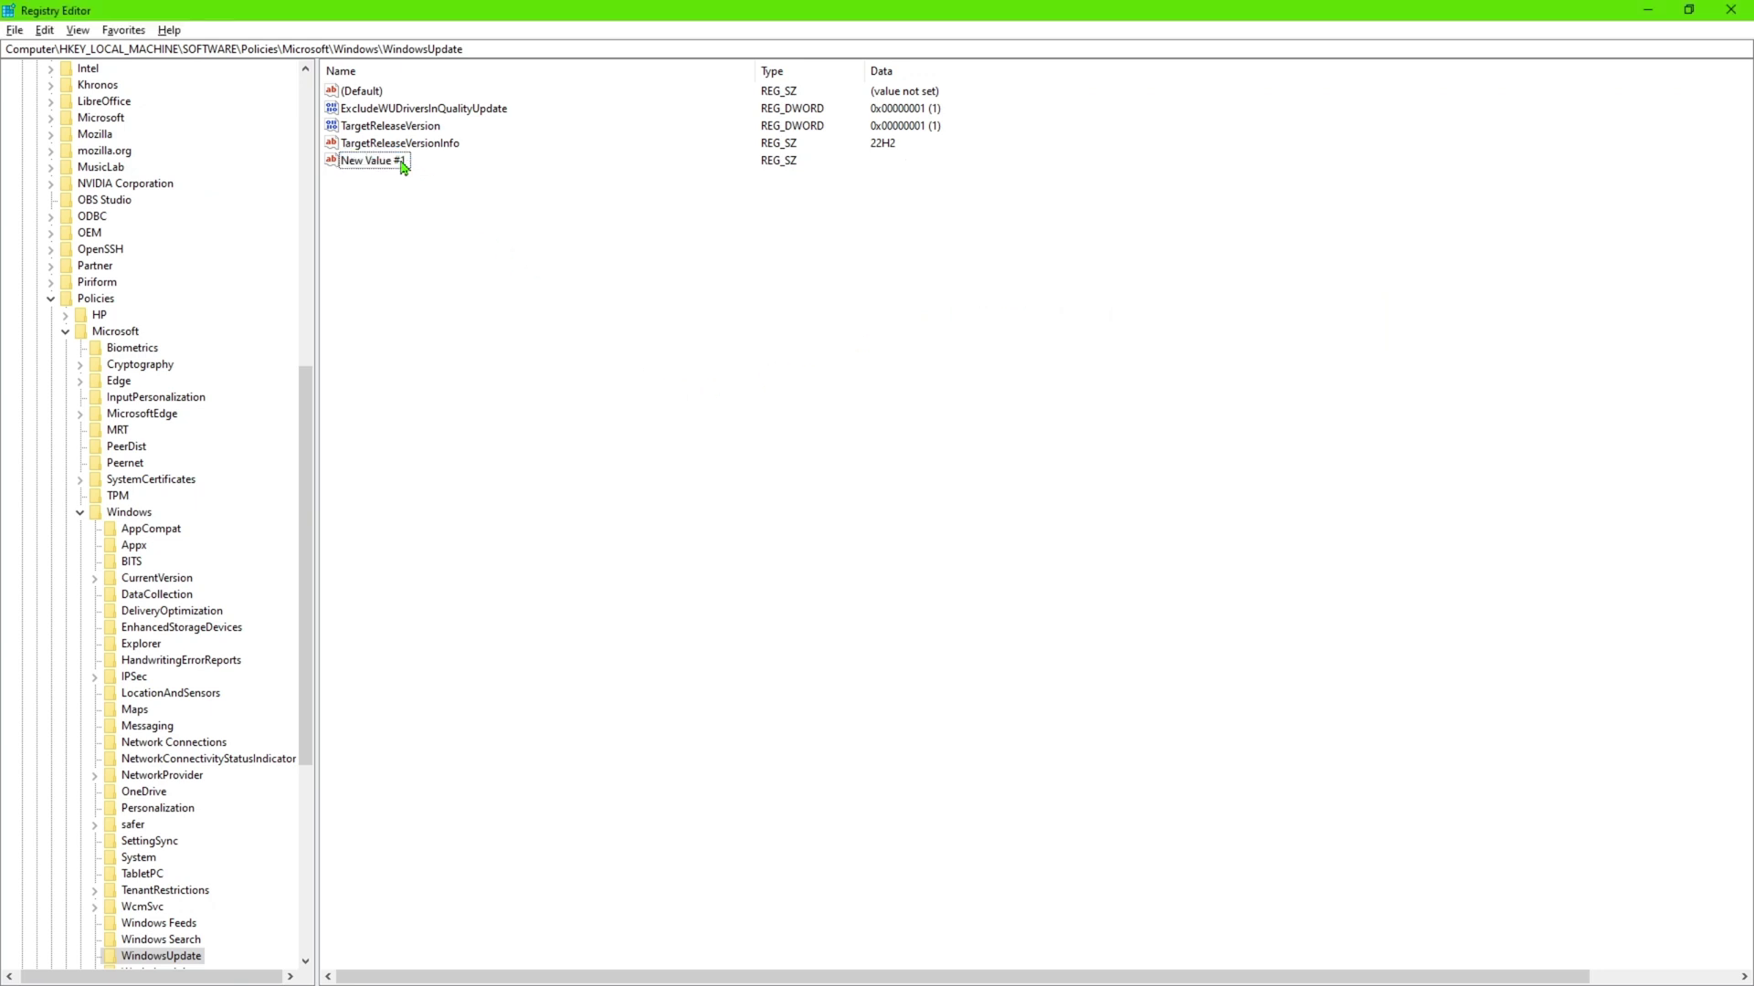
left_click(402, 160)
right_click(402, 161)
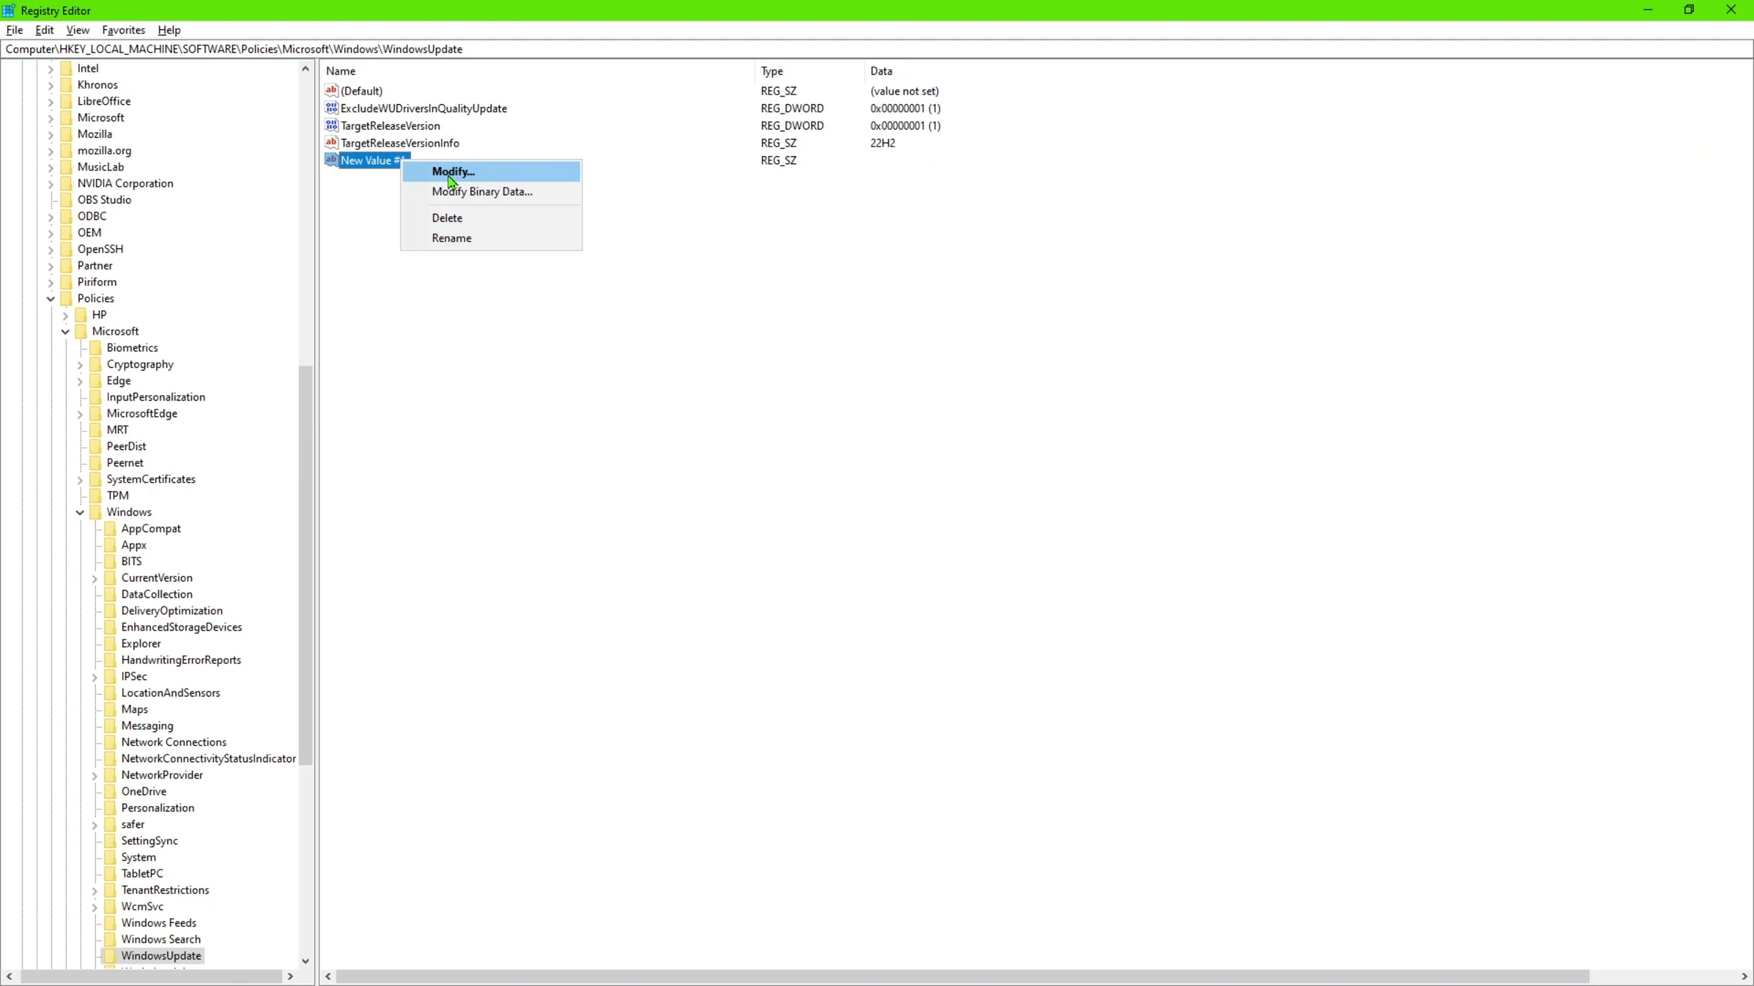
left_click(457, 239)
type("Productversion")
left_click(548, 361)
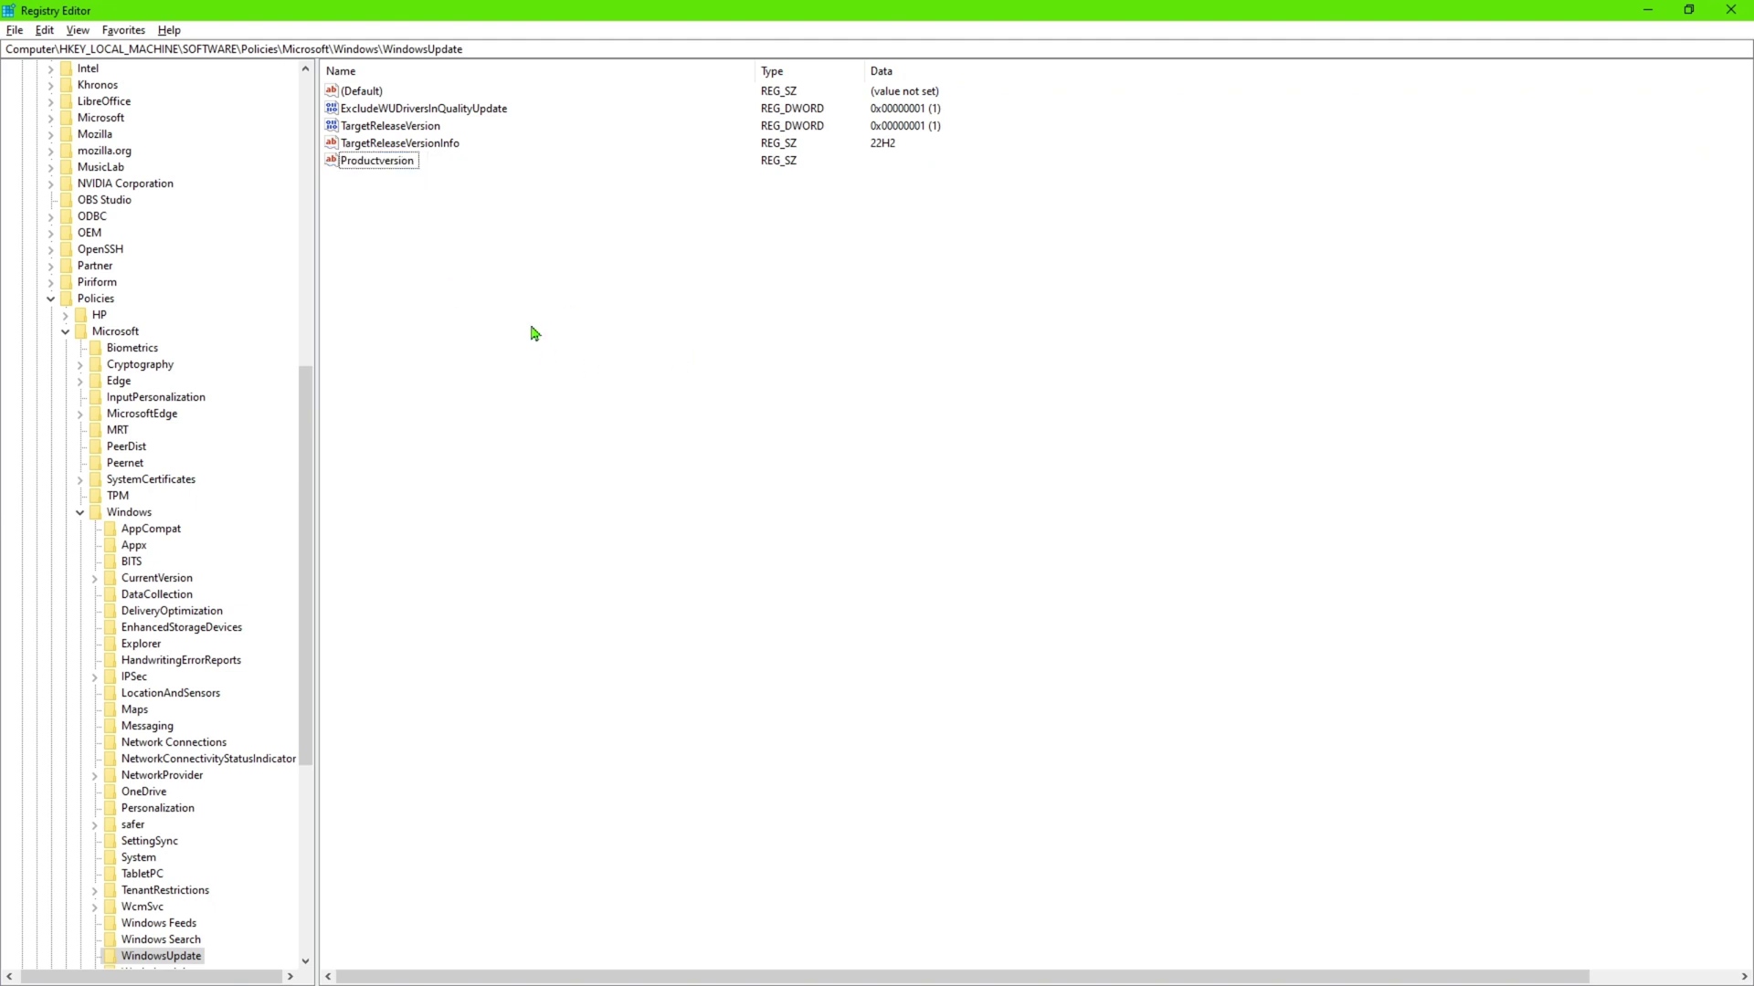
Step: Set Productversion's value data to Windows 10
double_click(375, 166)
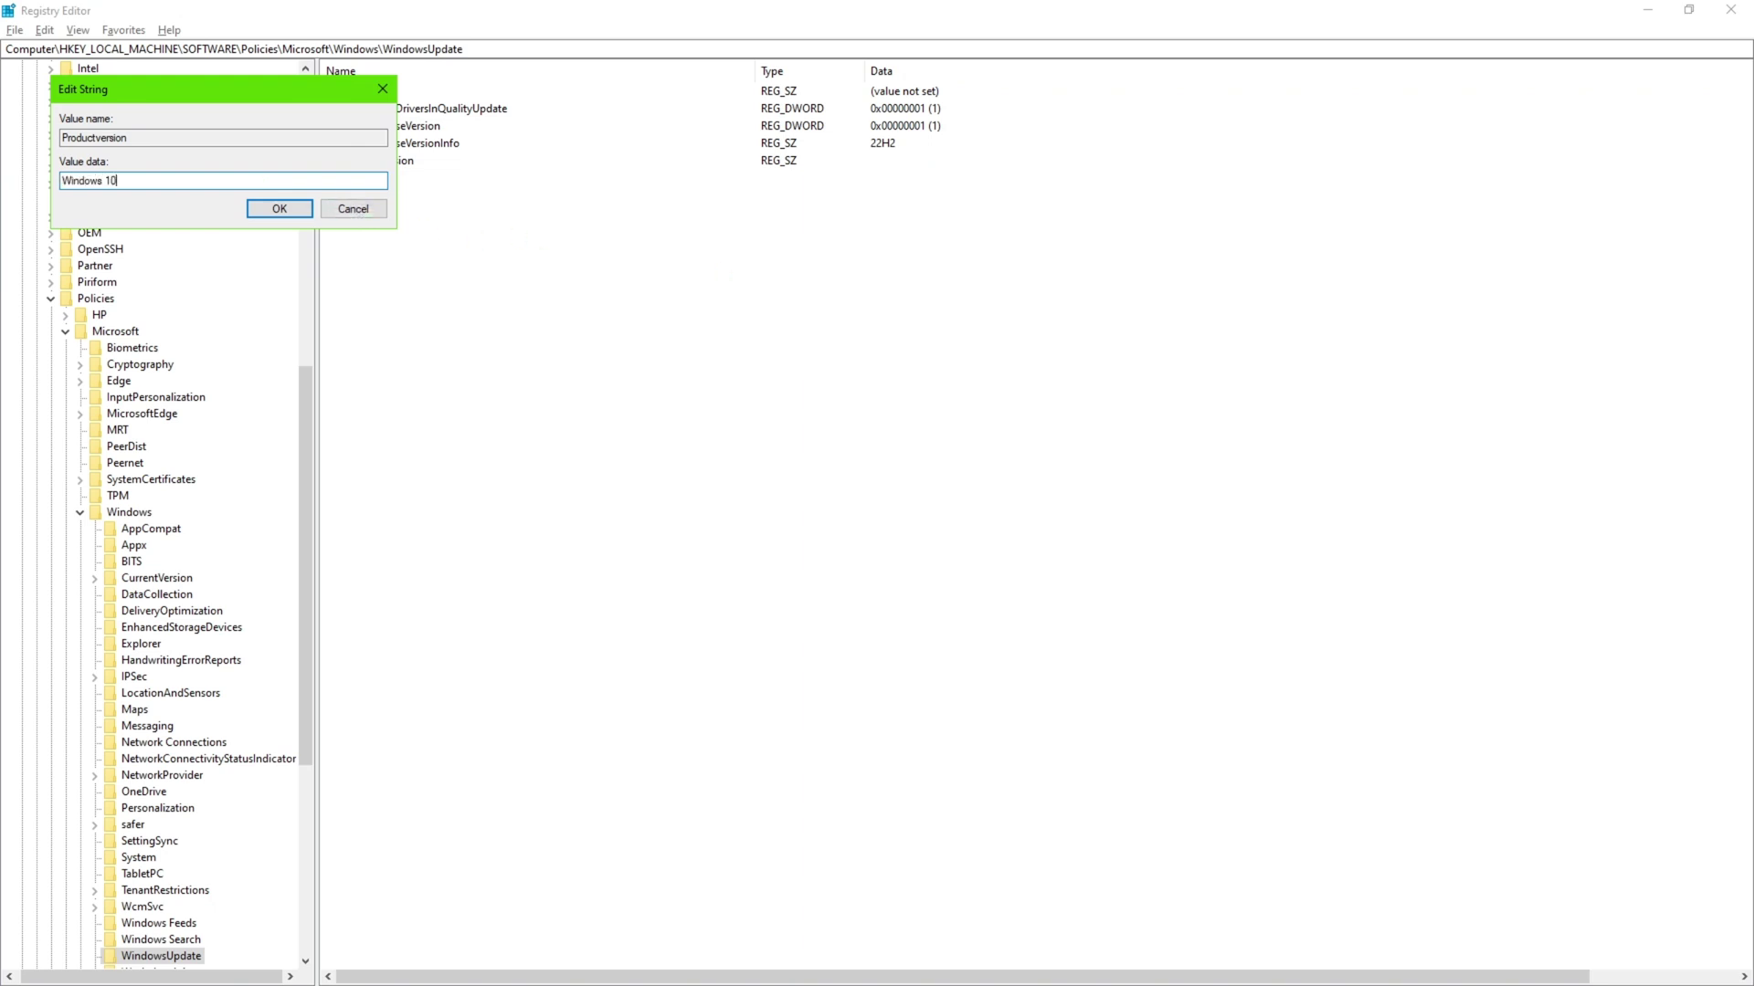
left_click(286, 209)
left_click(714, 509)
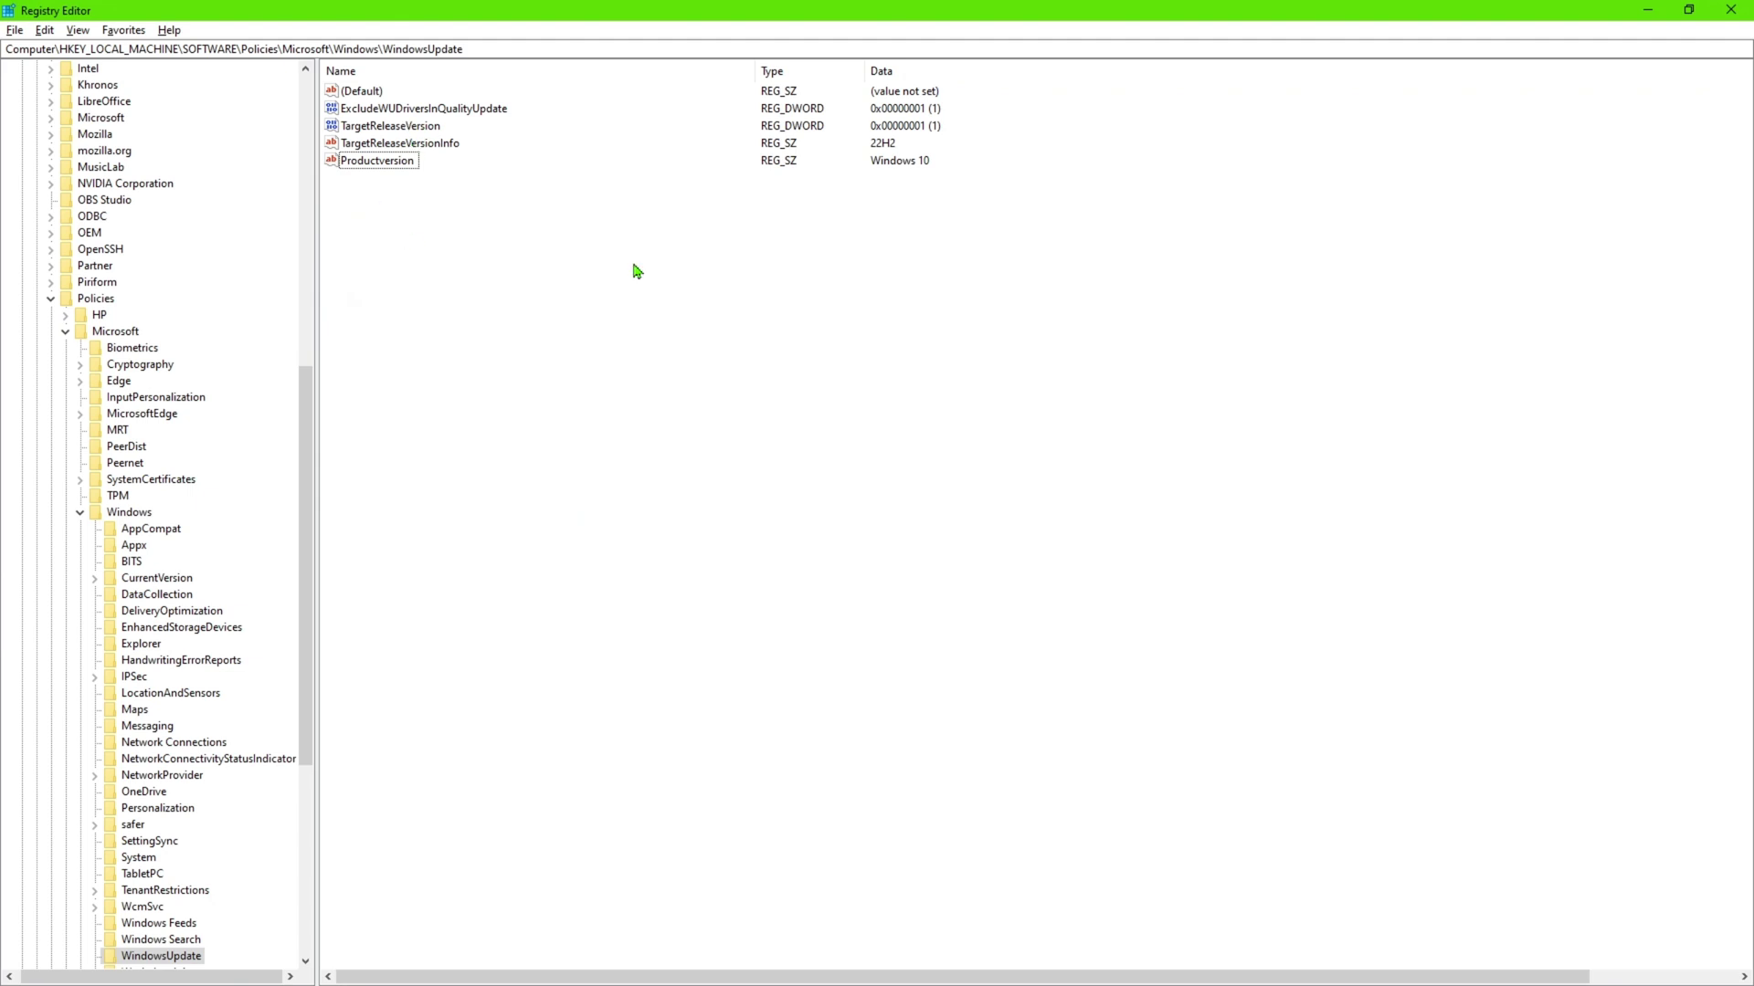
mouse_move(1066, 954)
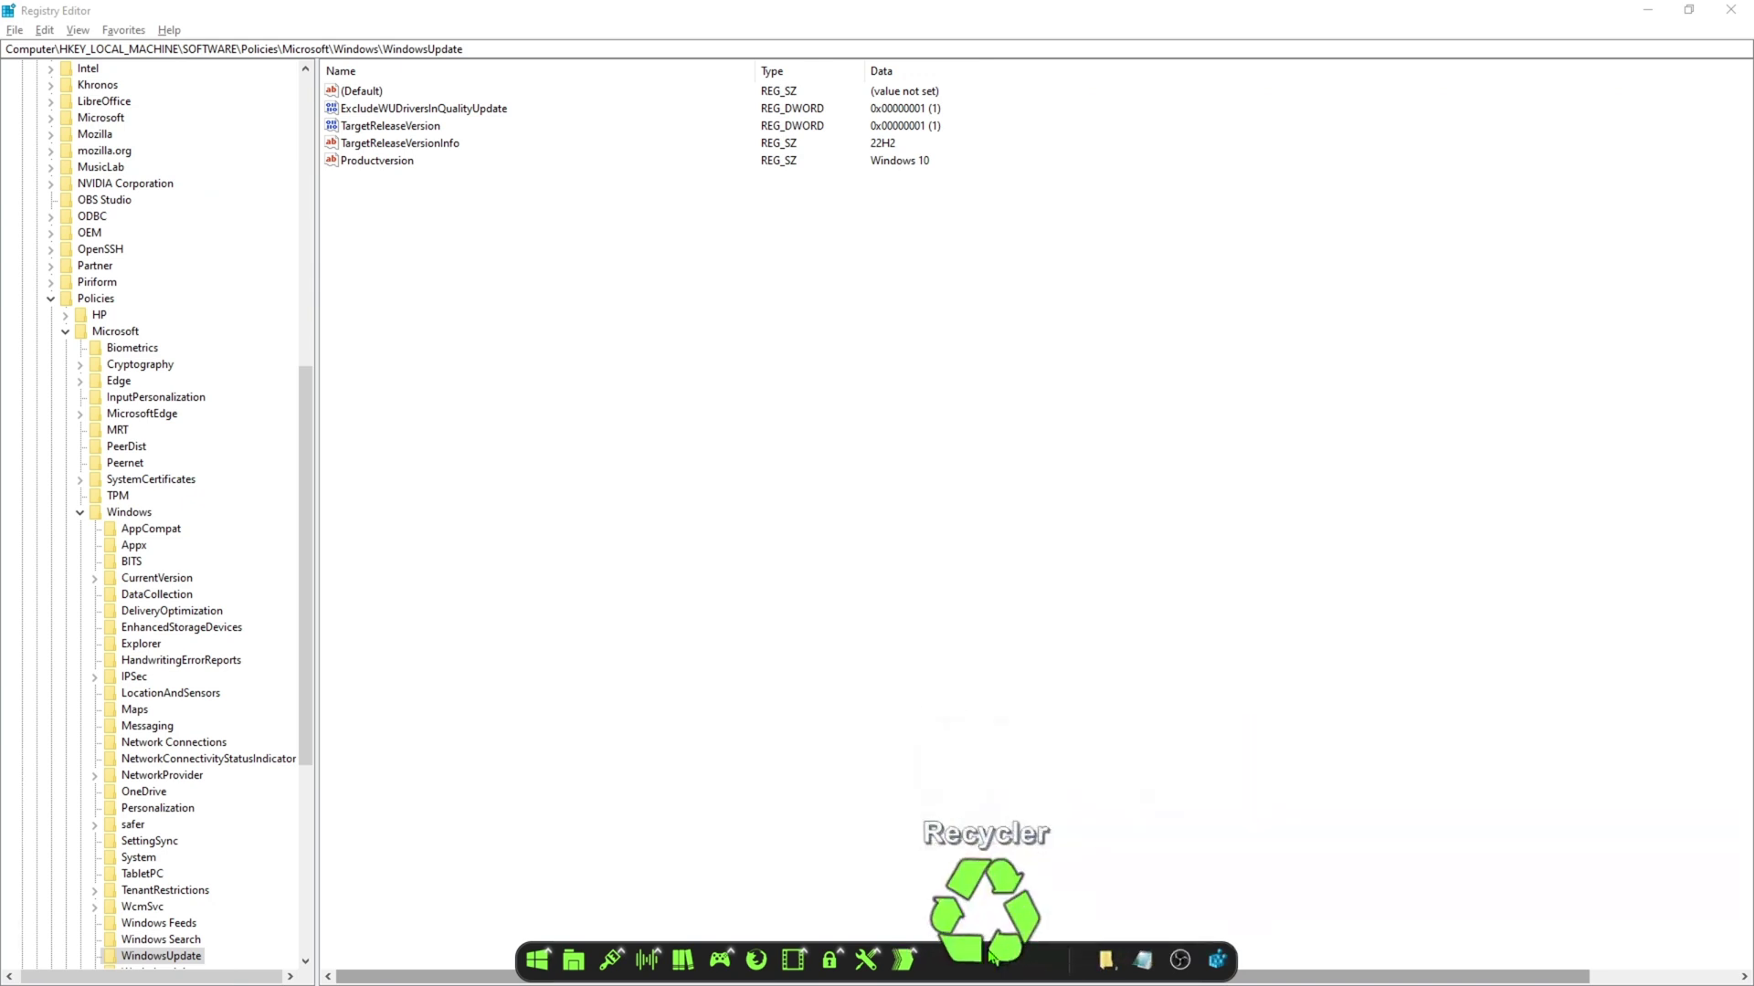
left_click(586, 957)
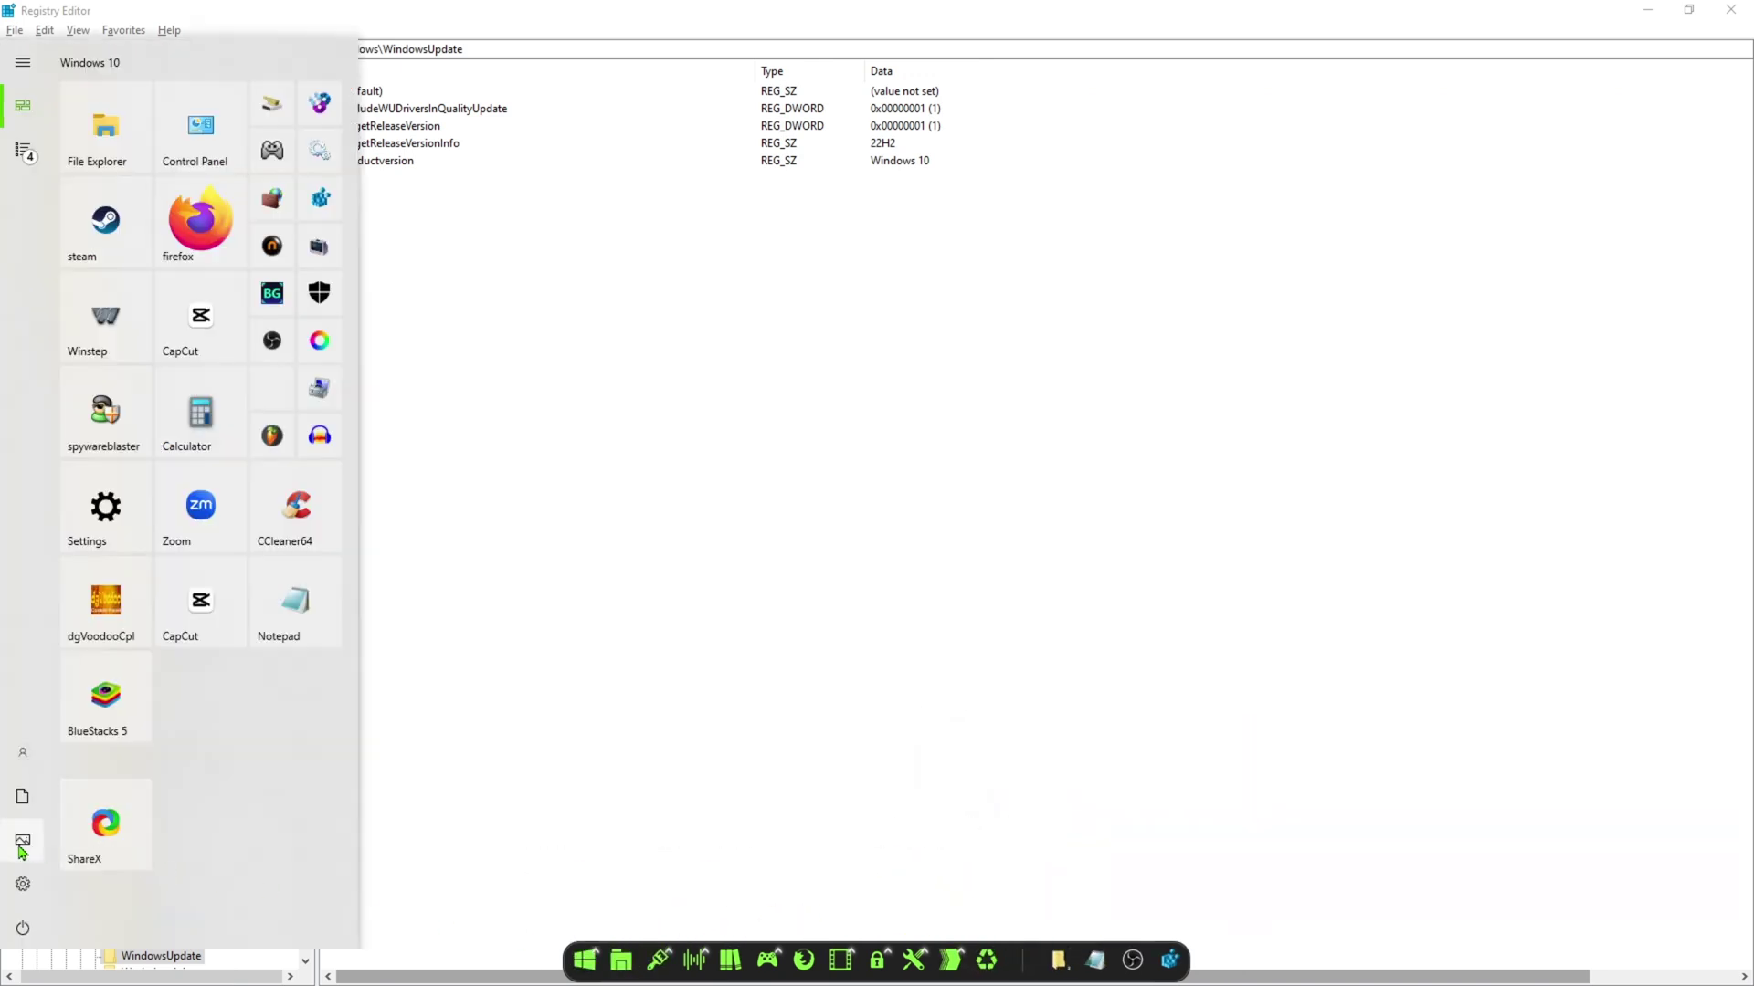
left_click(26, 886)
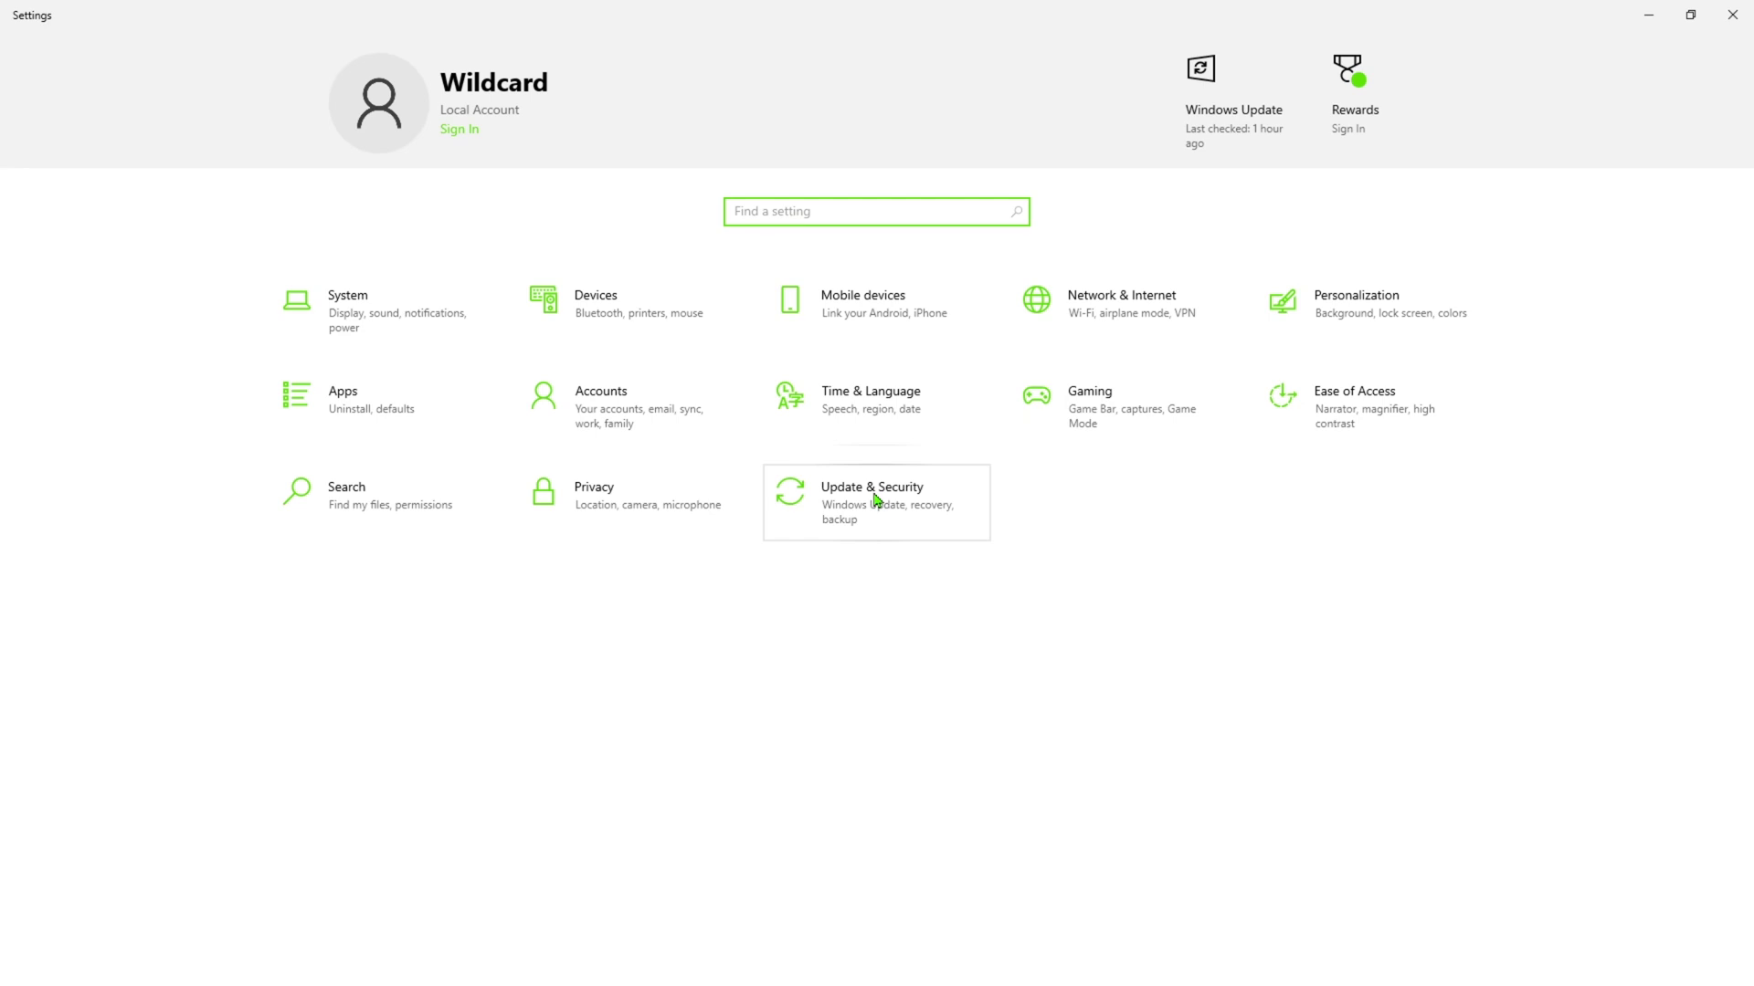
left_click(874, 499)
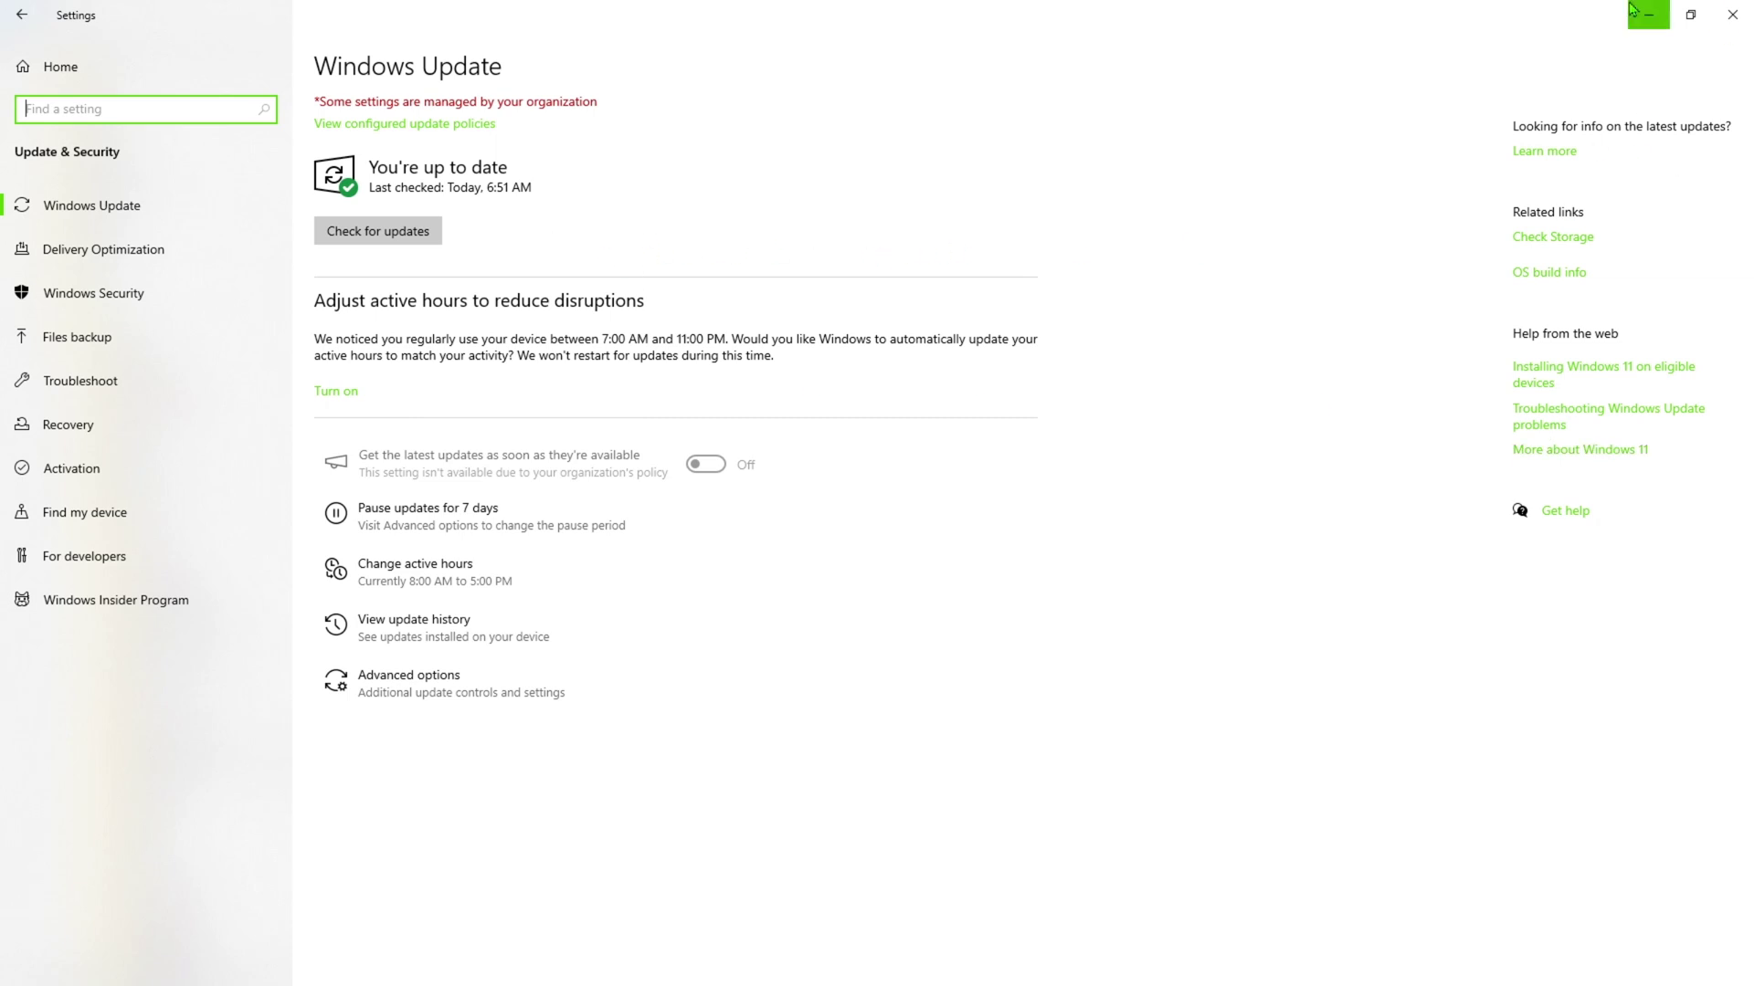
left_click(1732, 17)
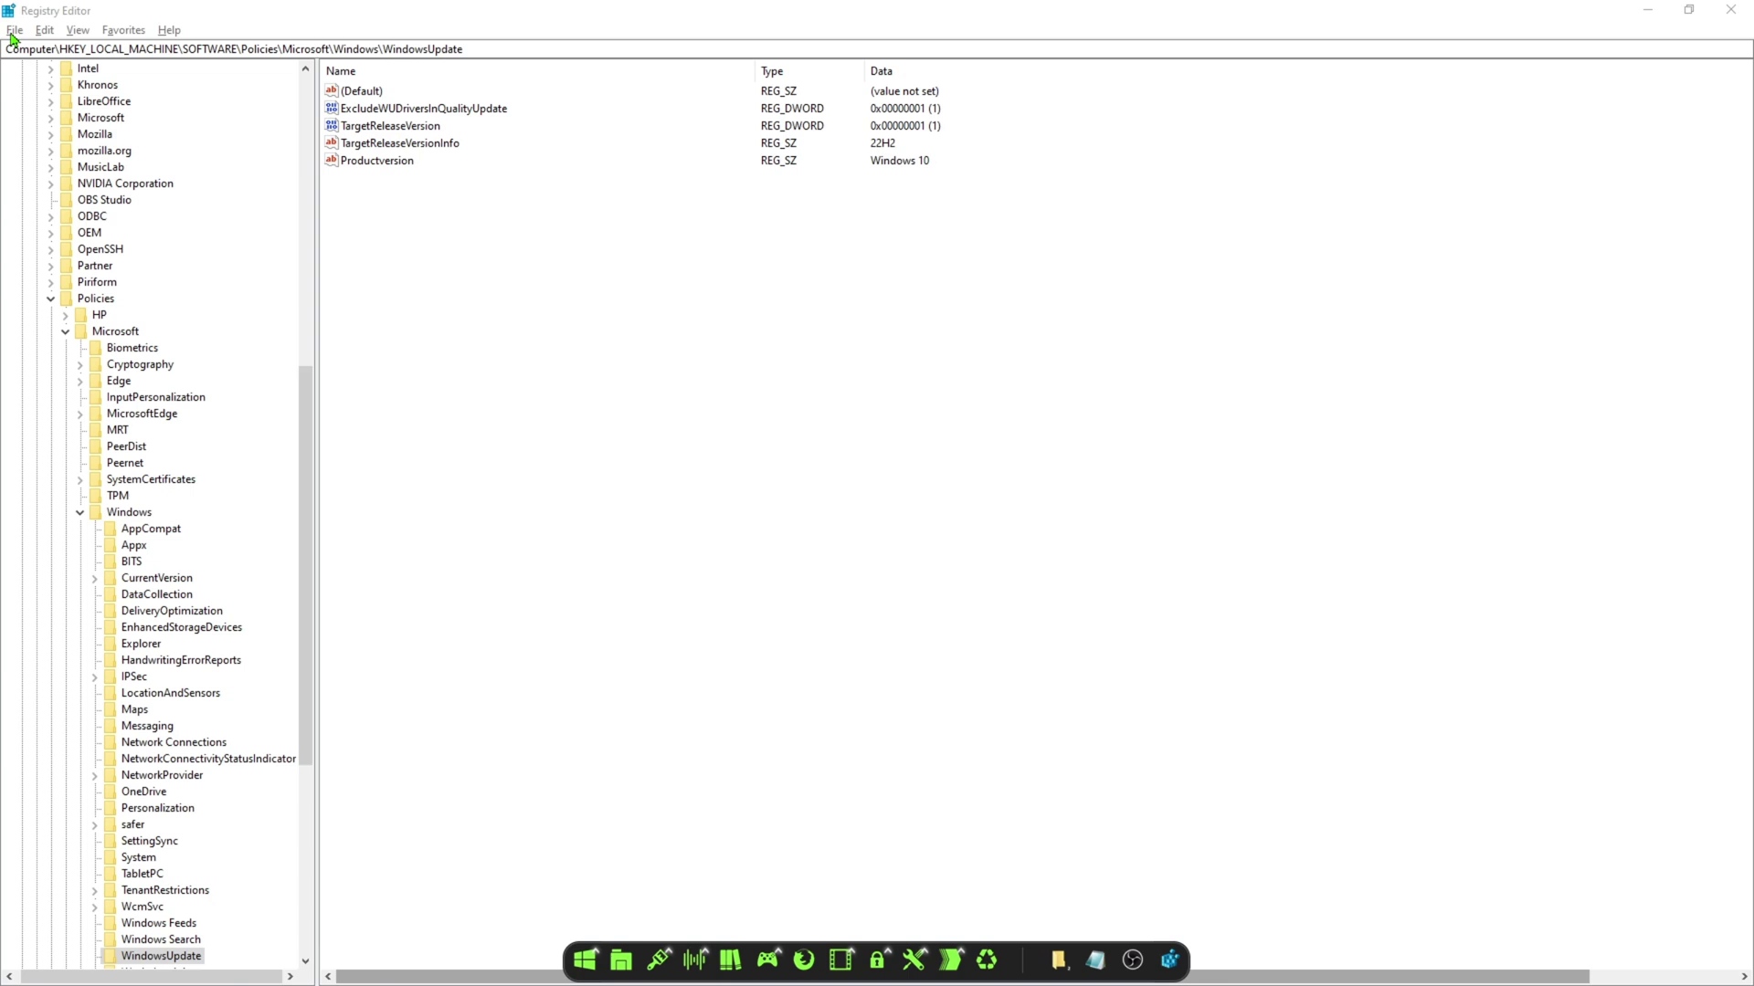
Step: Delete TargetReleaseVersion, TargetReleaseVersionInfo and Productversion from the WindowsUpdate policy key
left_click(711, 489)
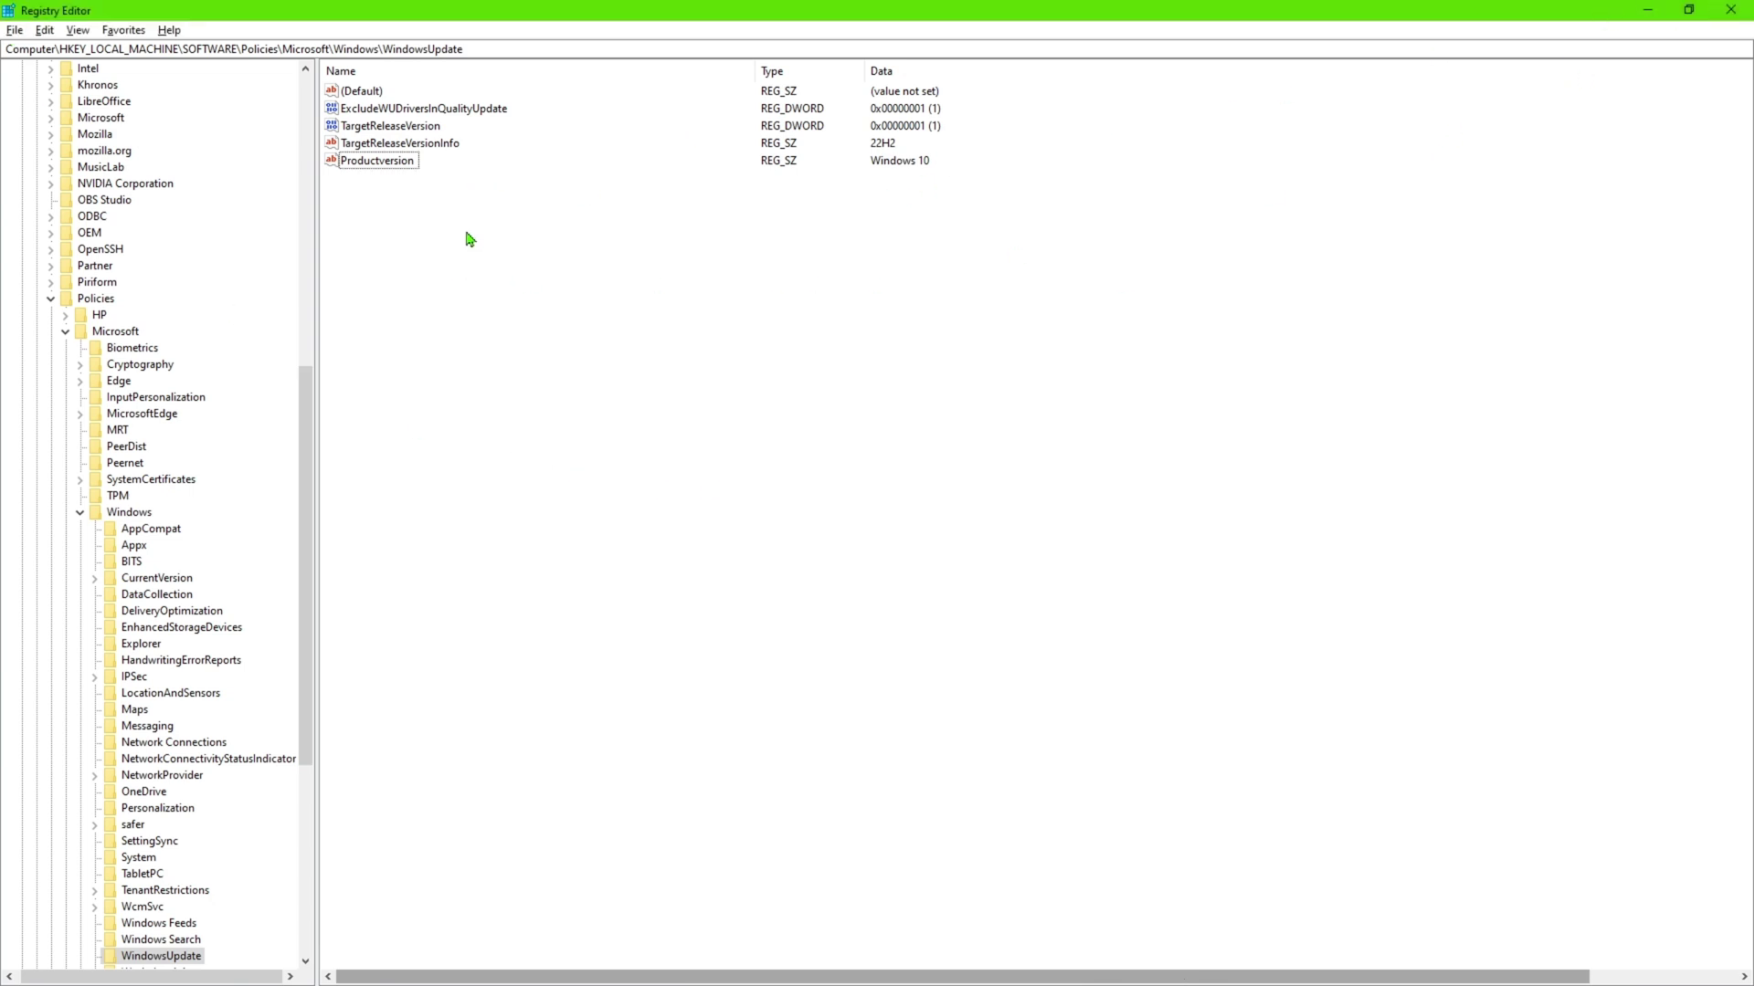
left_click(370, 127)
left_click(375, 147, "shift")
left_click(370, 162, "shift")
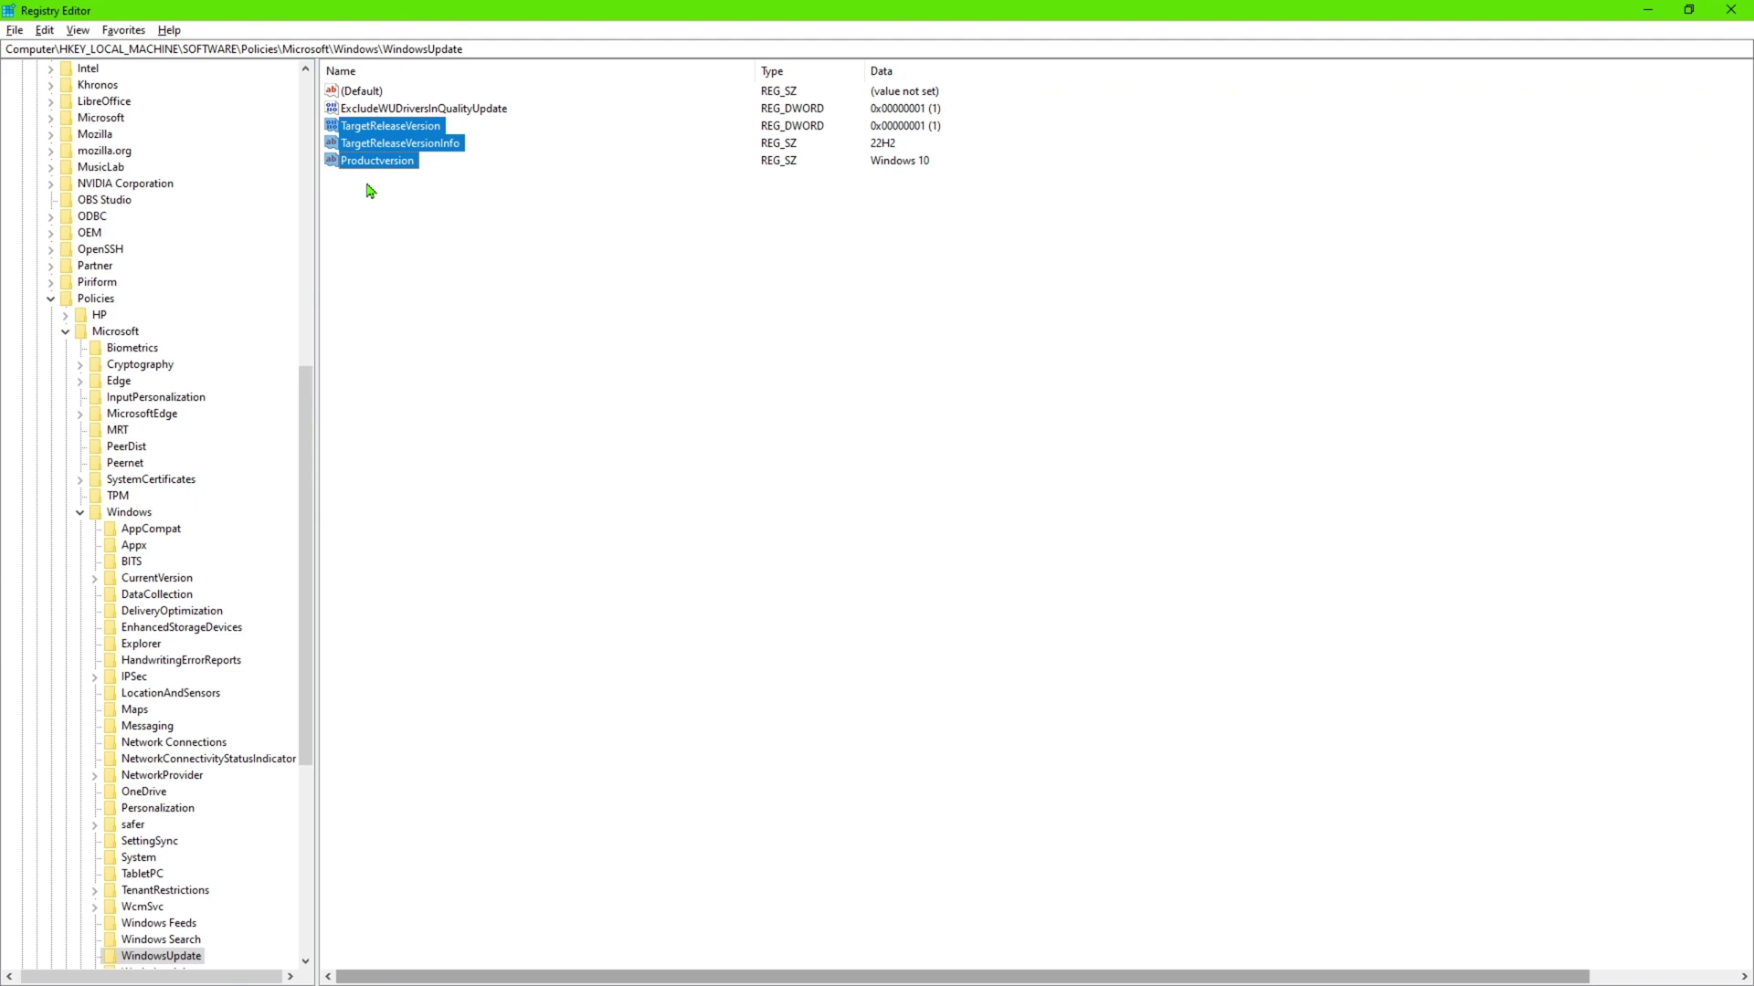
key("Delete")
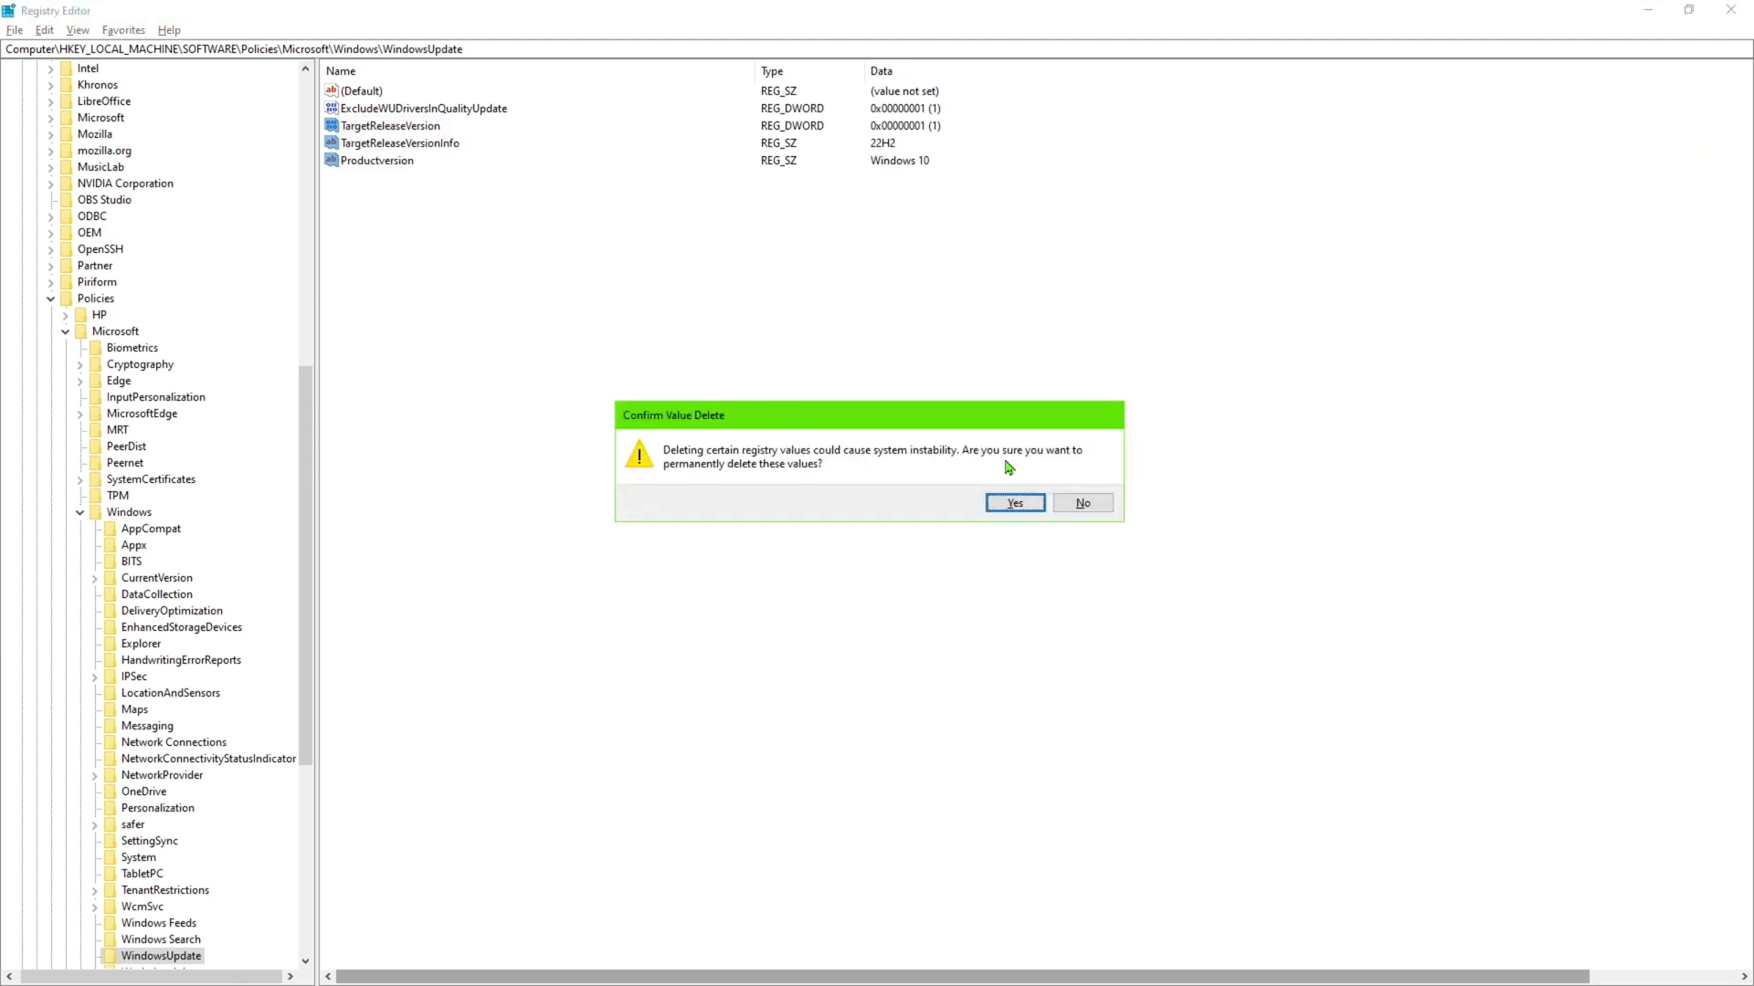
left_click(1012, 503)
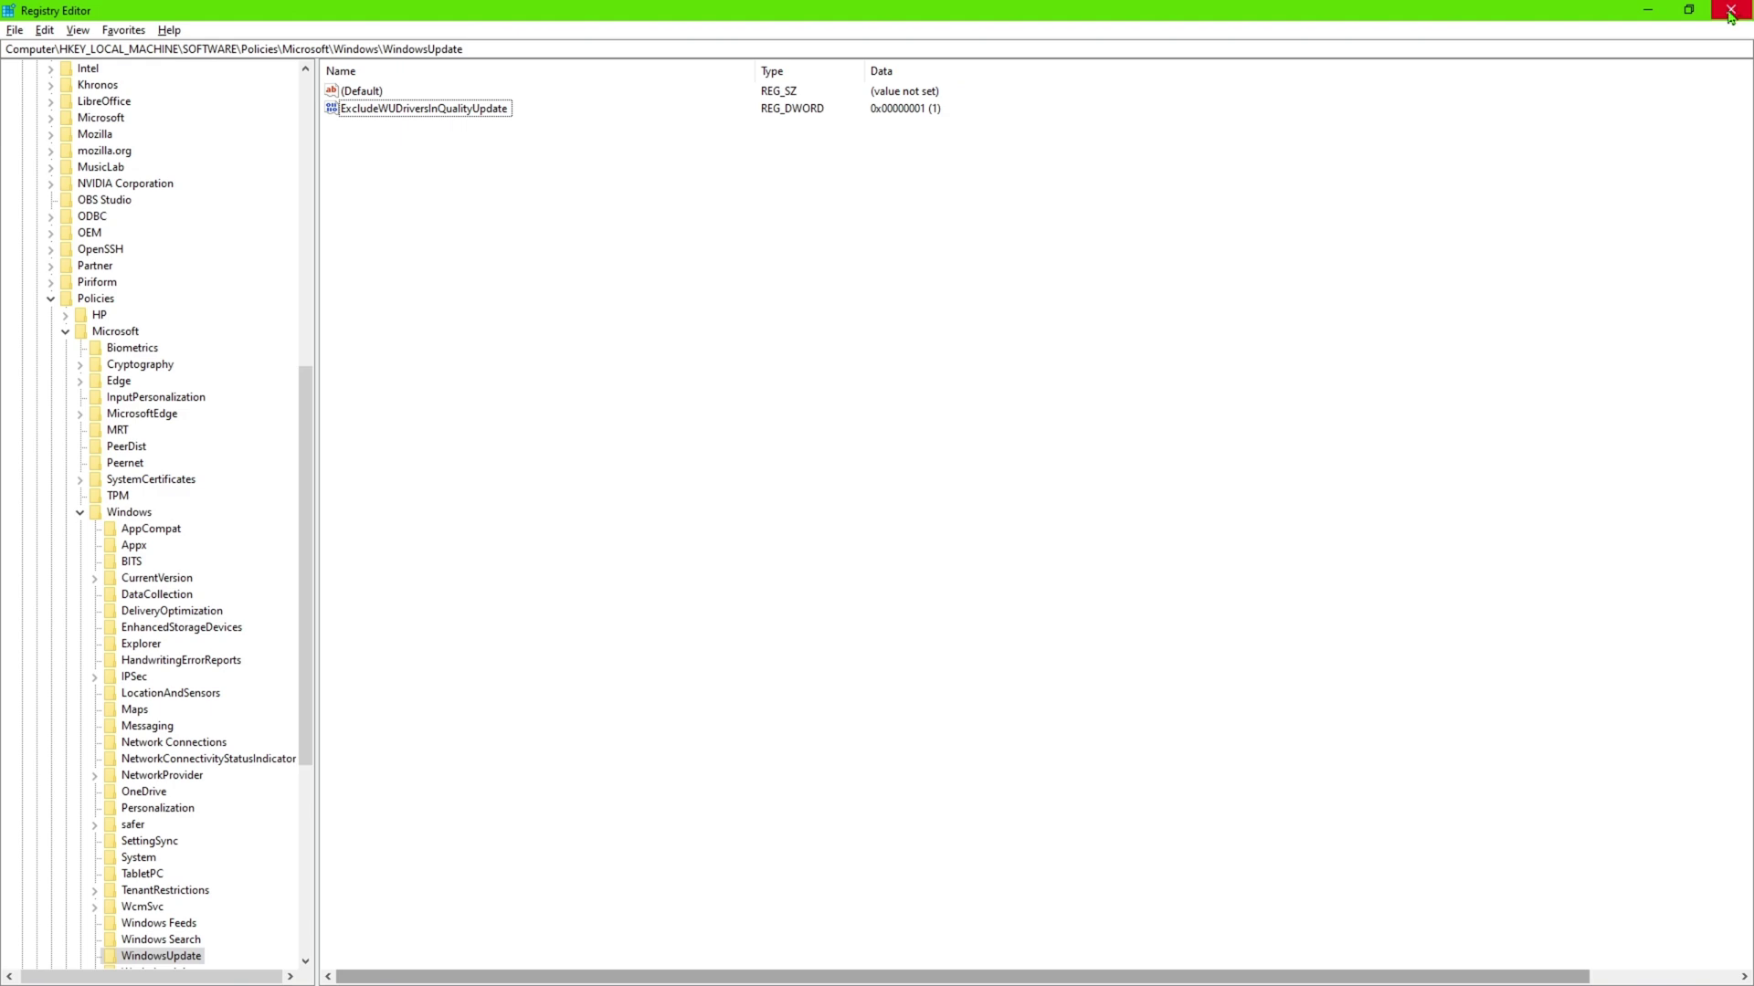
Step: Check the Windows 11 banner on Settings' Windows Update page, then minimize Settings and close Notepad
left_click(1649, 13)
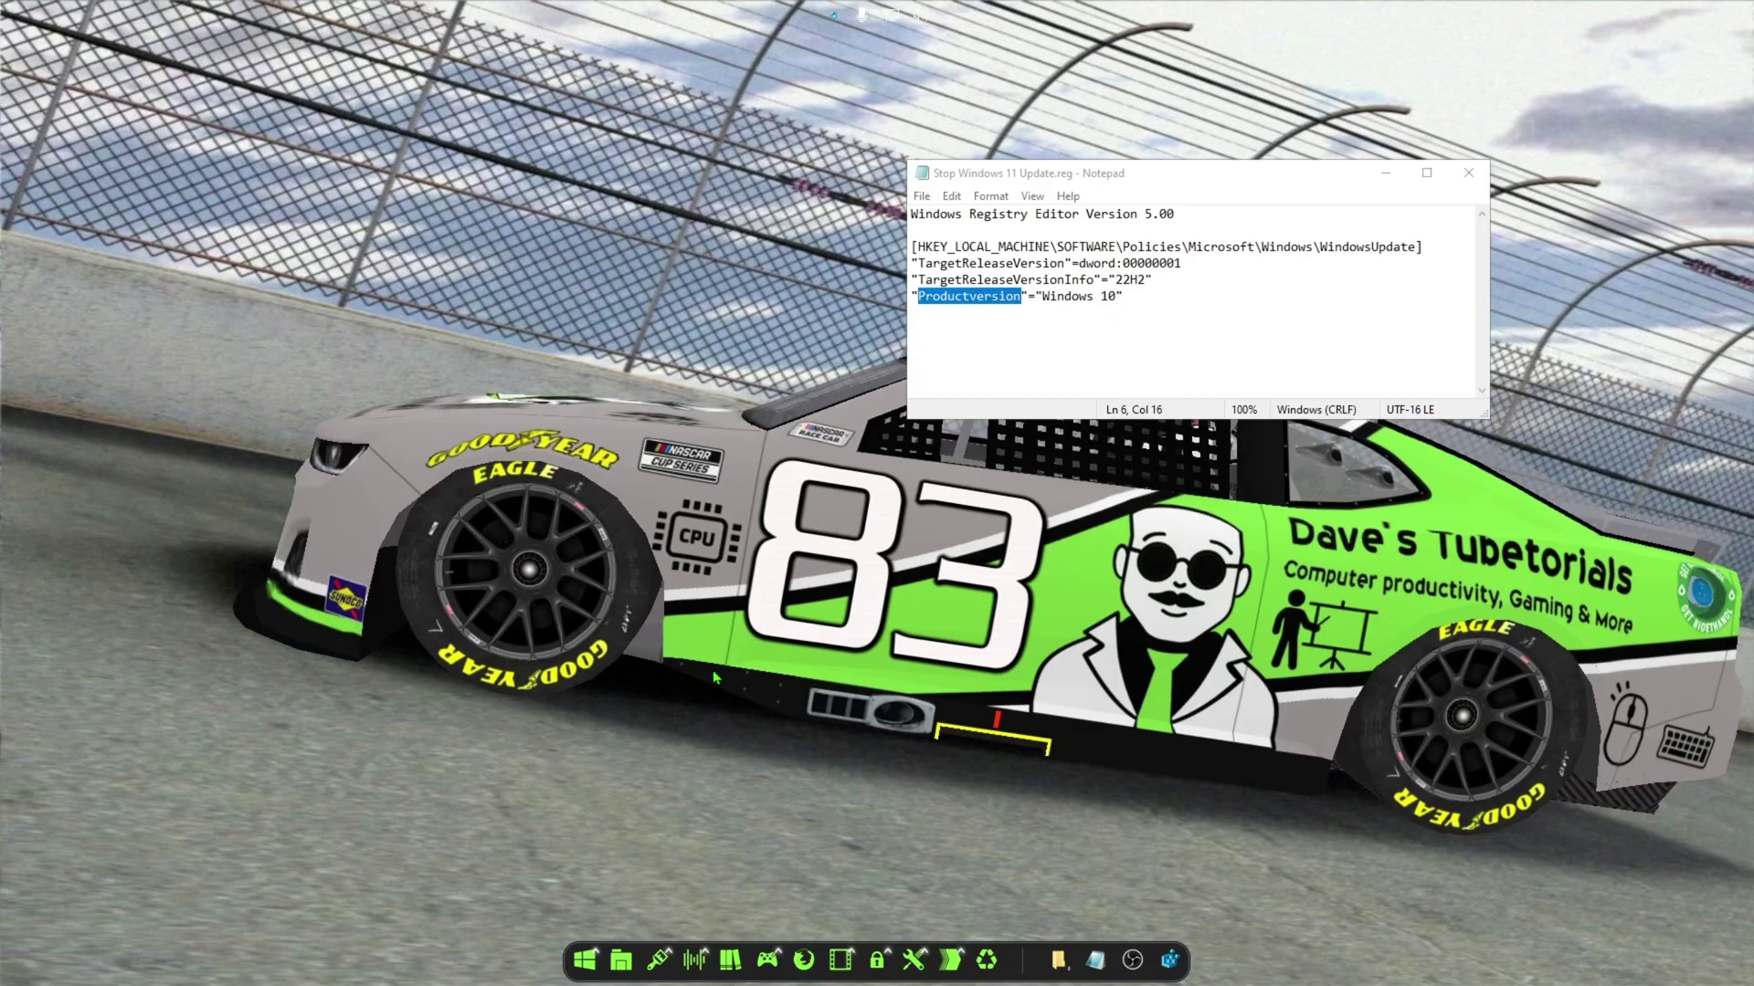
left_click(585, 959)
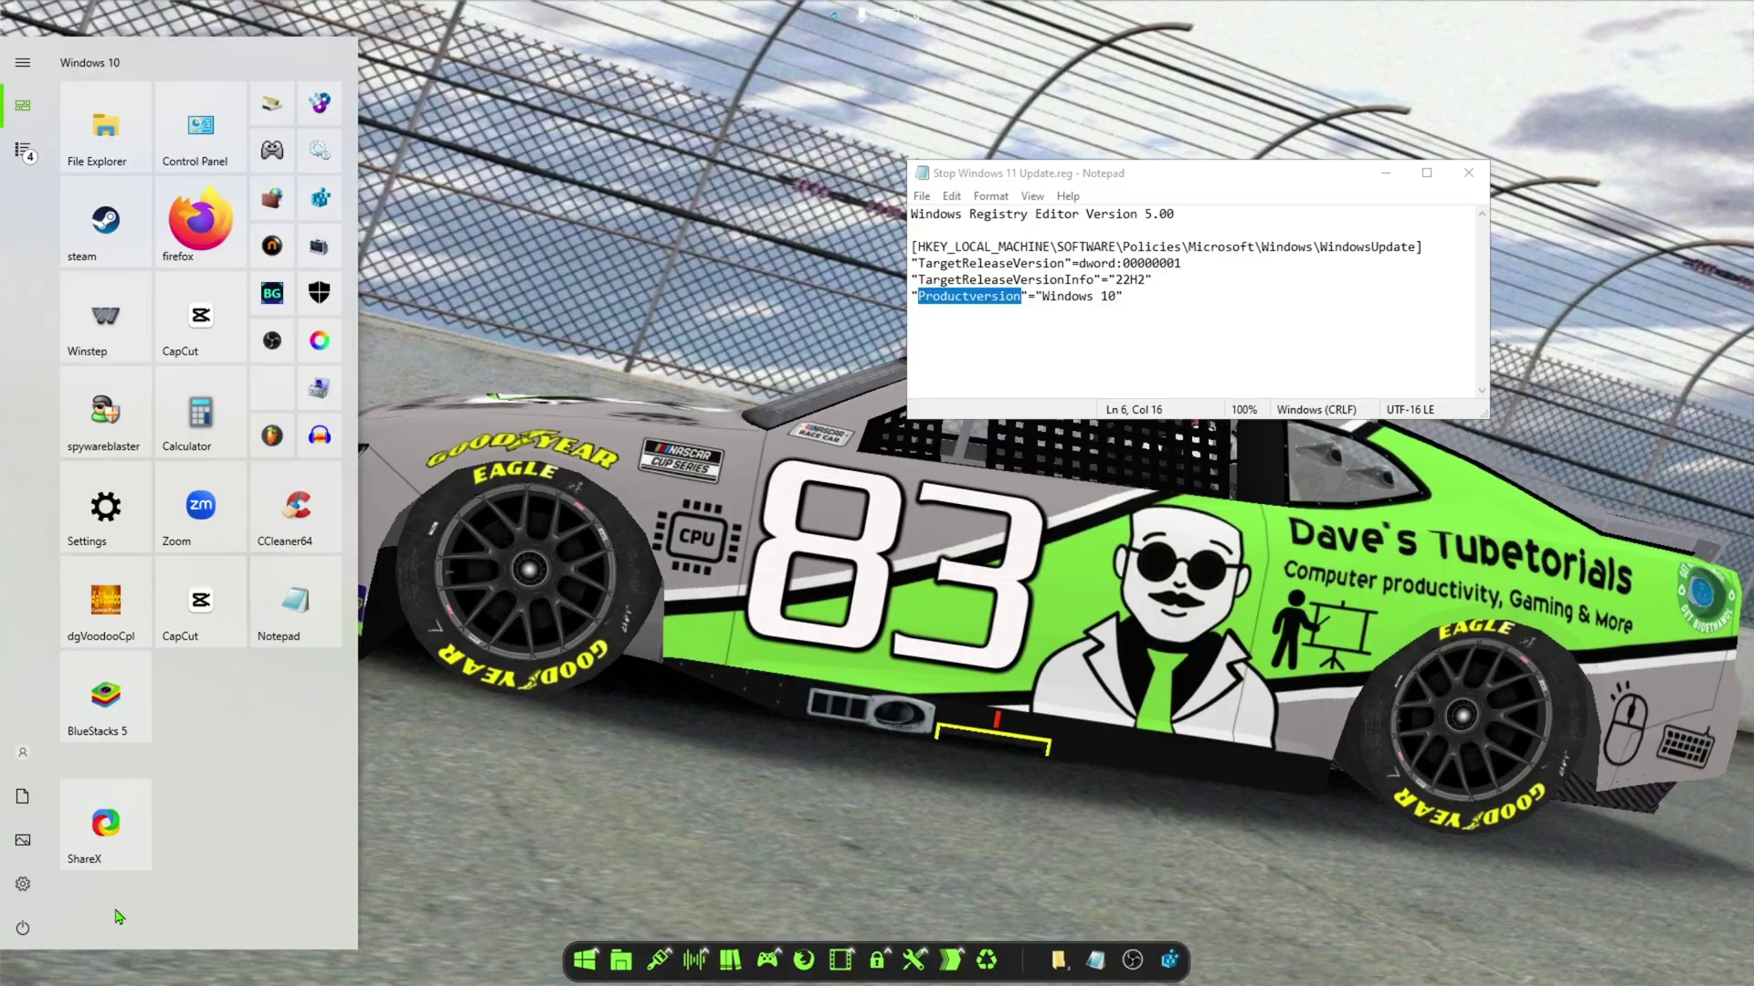
left_click(26, 884)
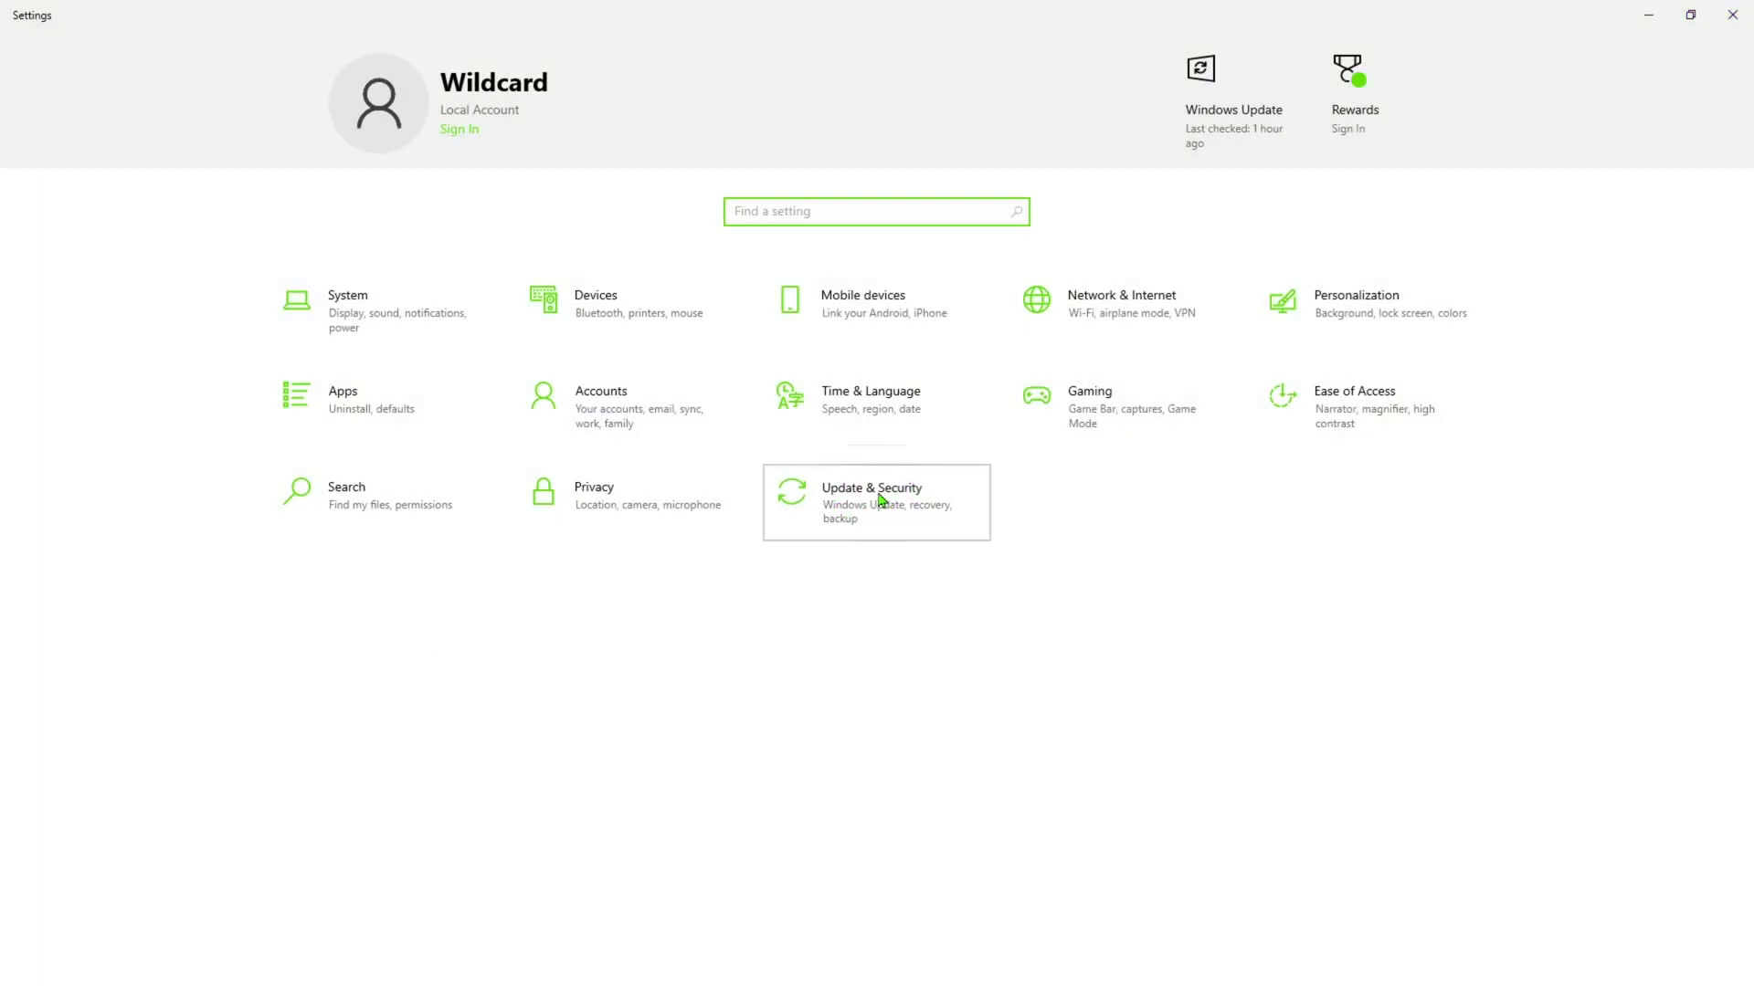
left_click(882, 501)
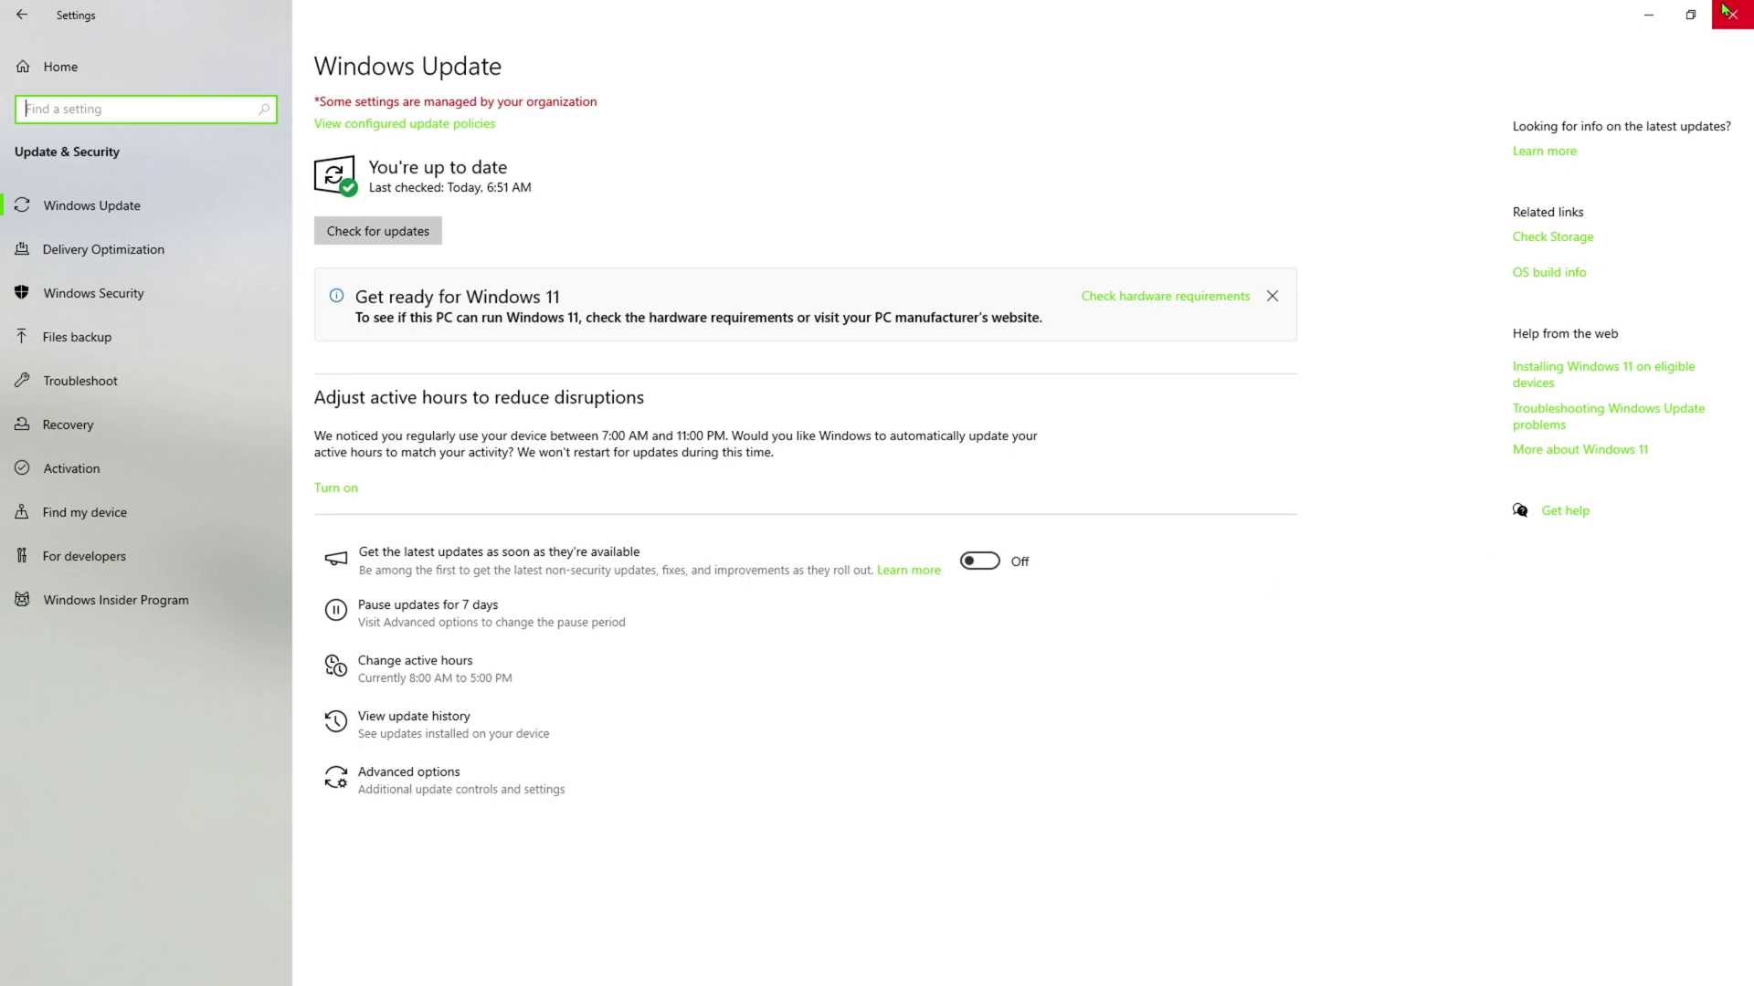
left_click(1648, 14)
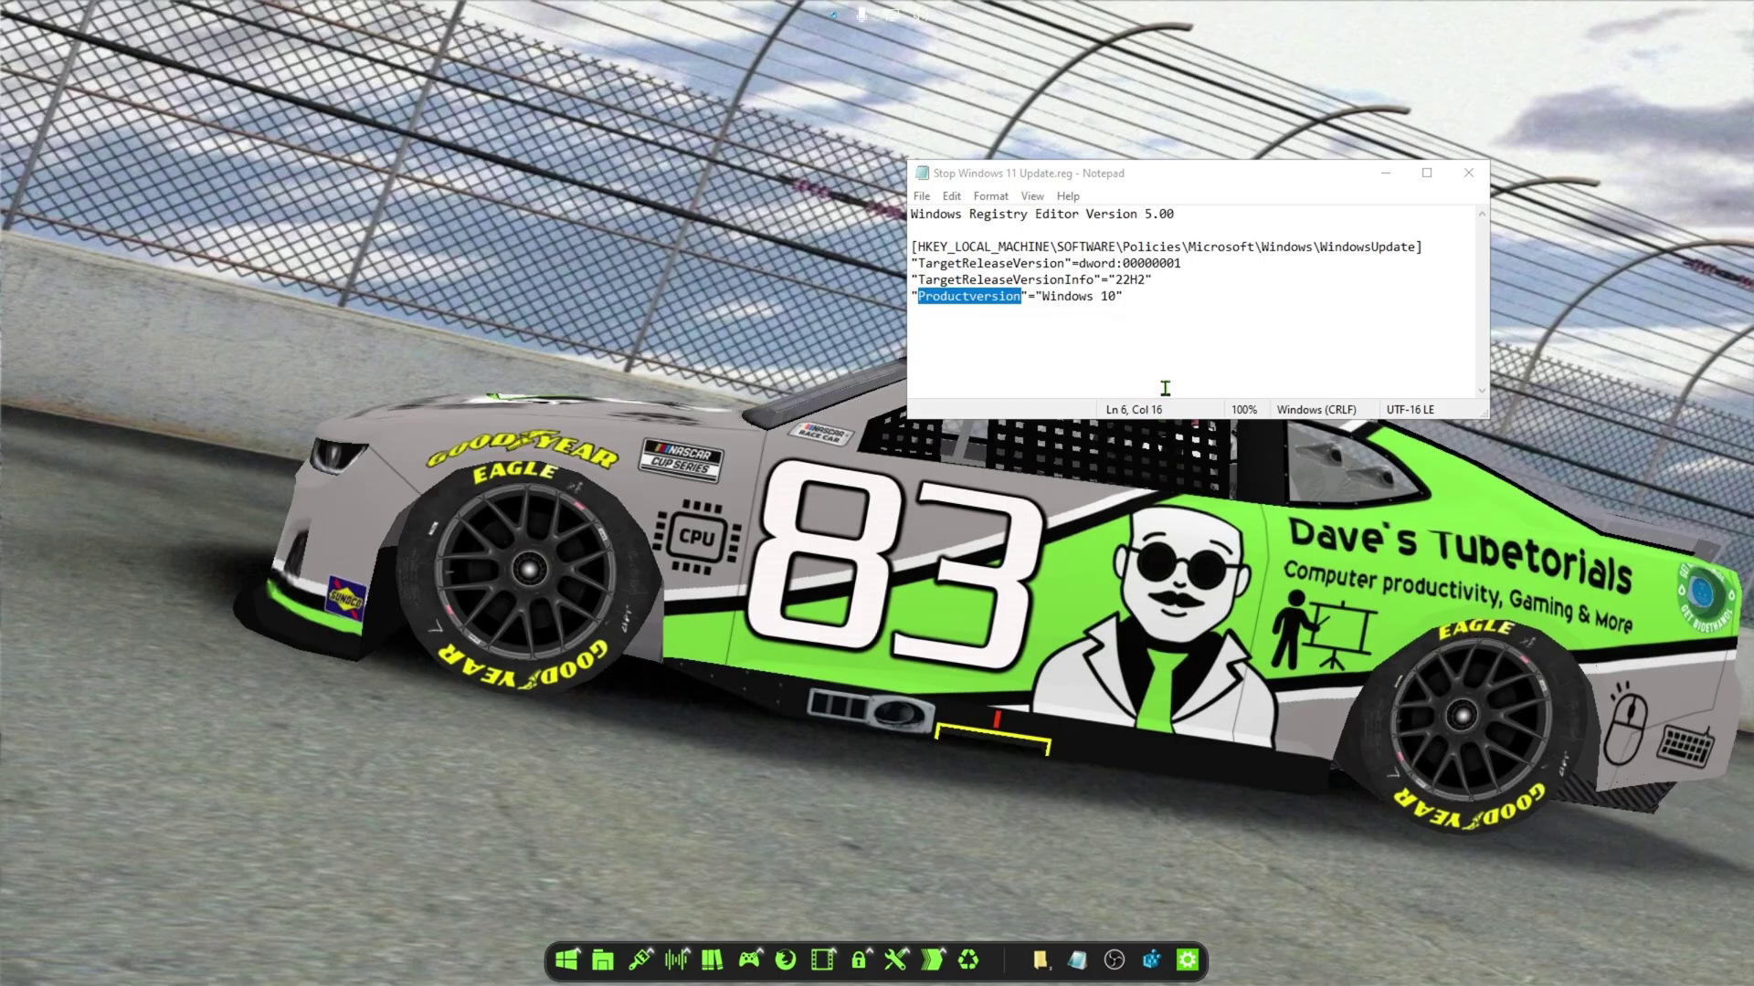
left_click(1467, 172)
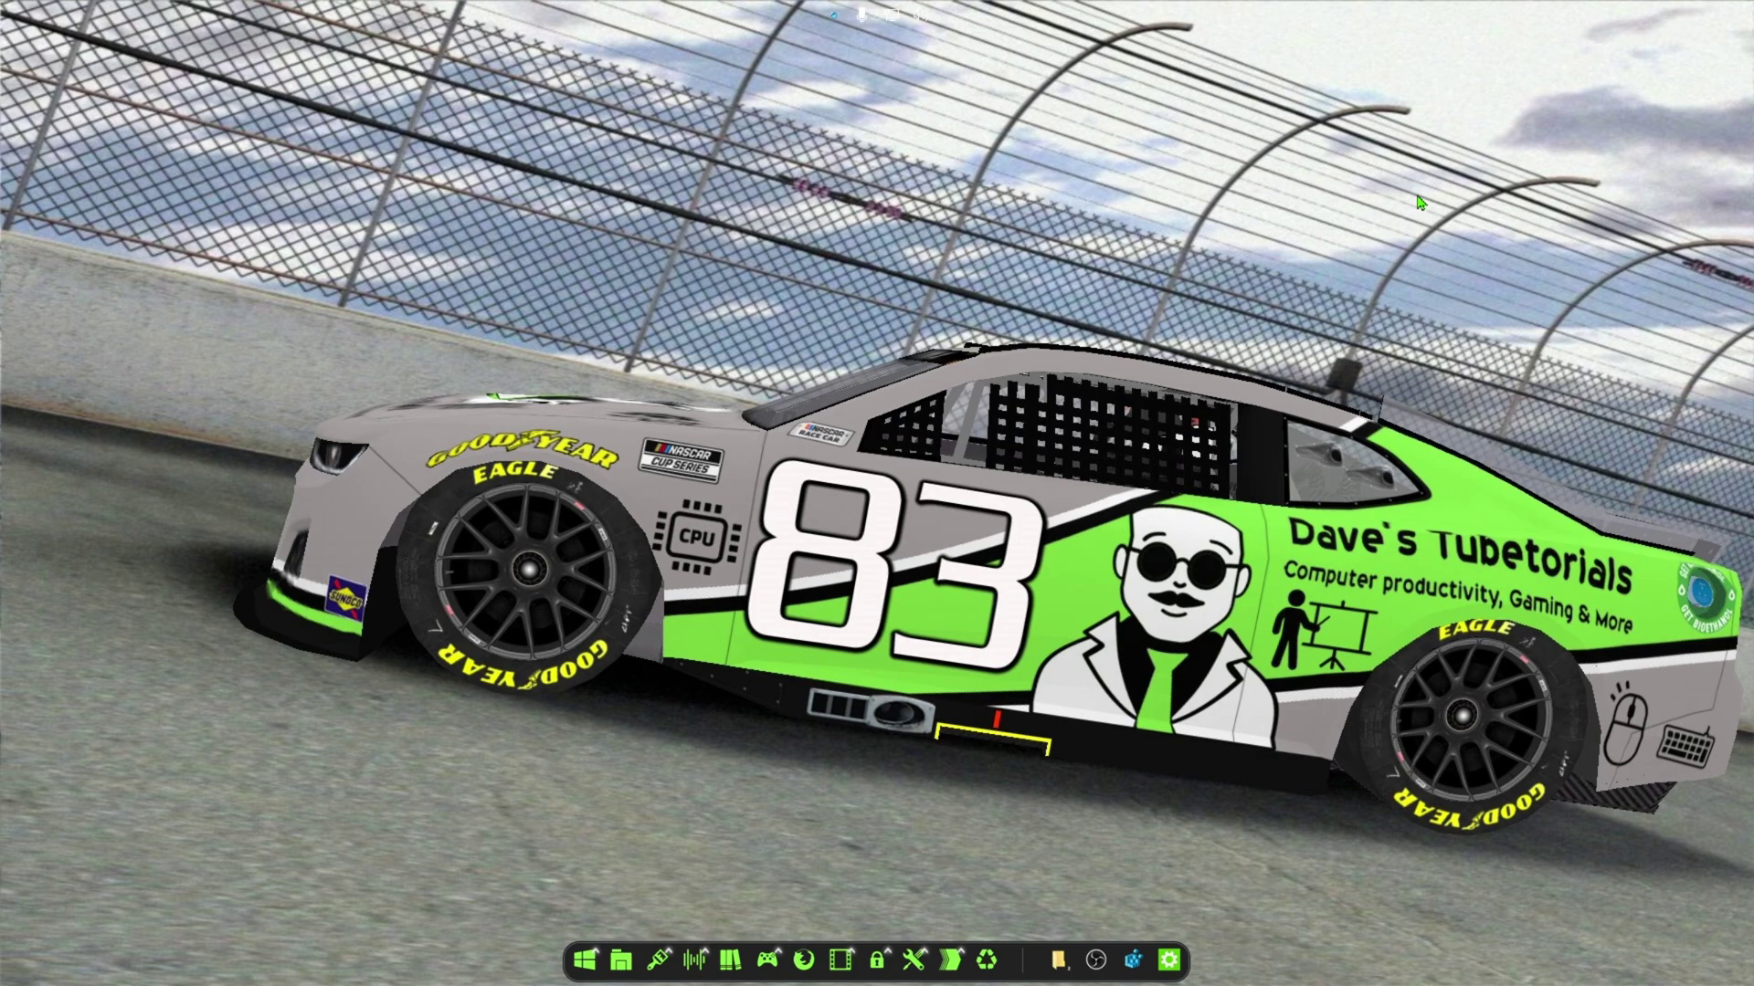
Step: Close Registry Editor and bring up the File Explorer window showing the Desktop
left_click(1135, 955)
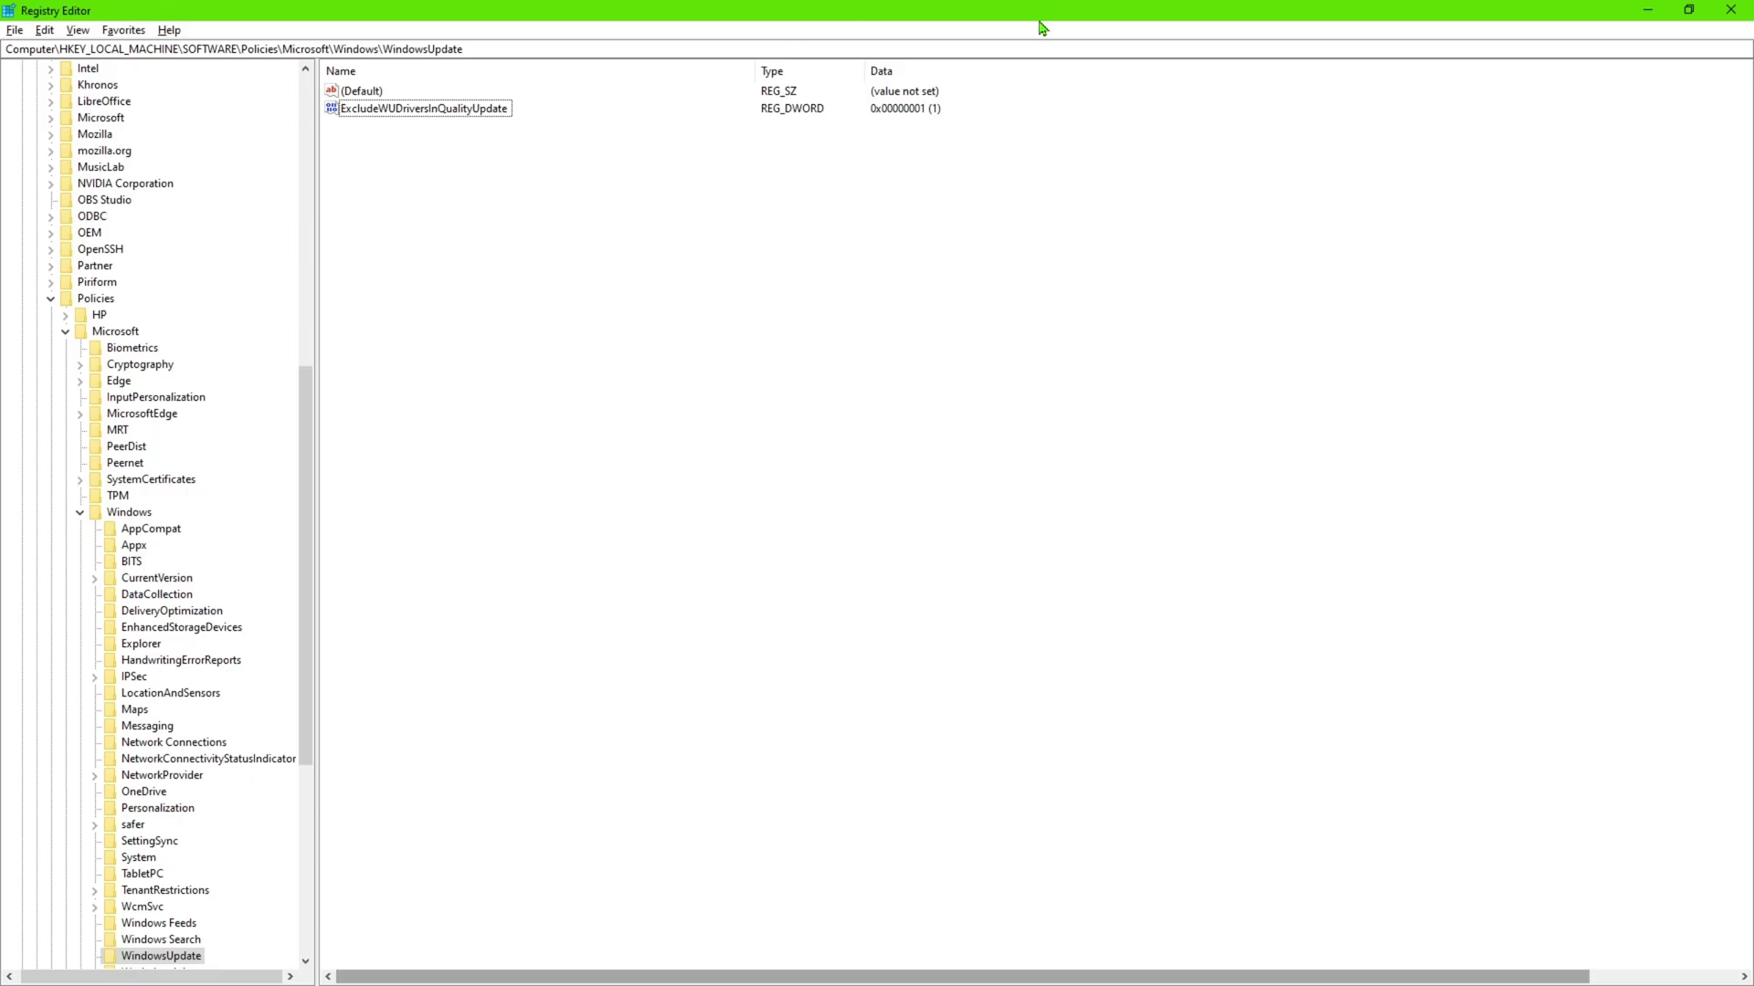
left_click(1731, 9)
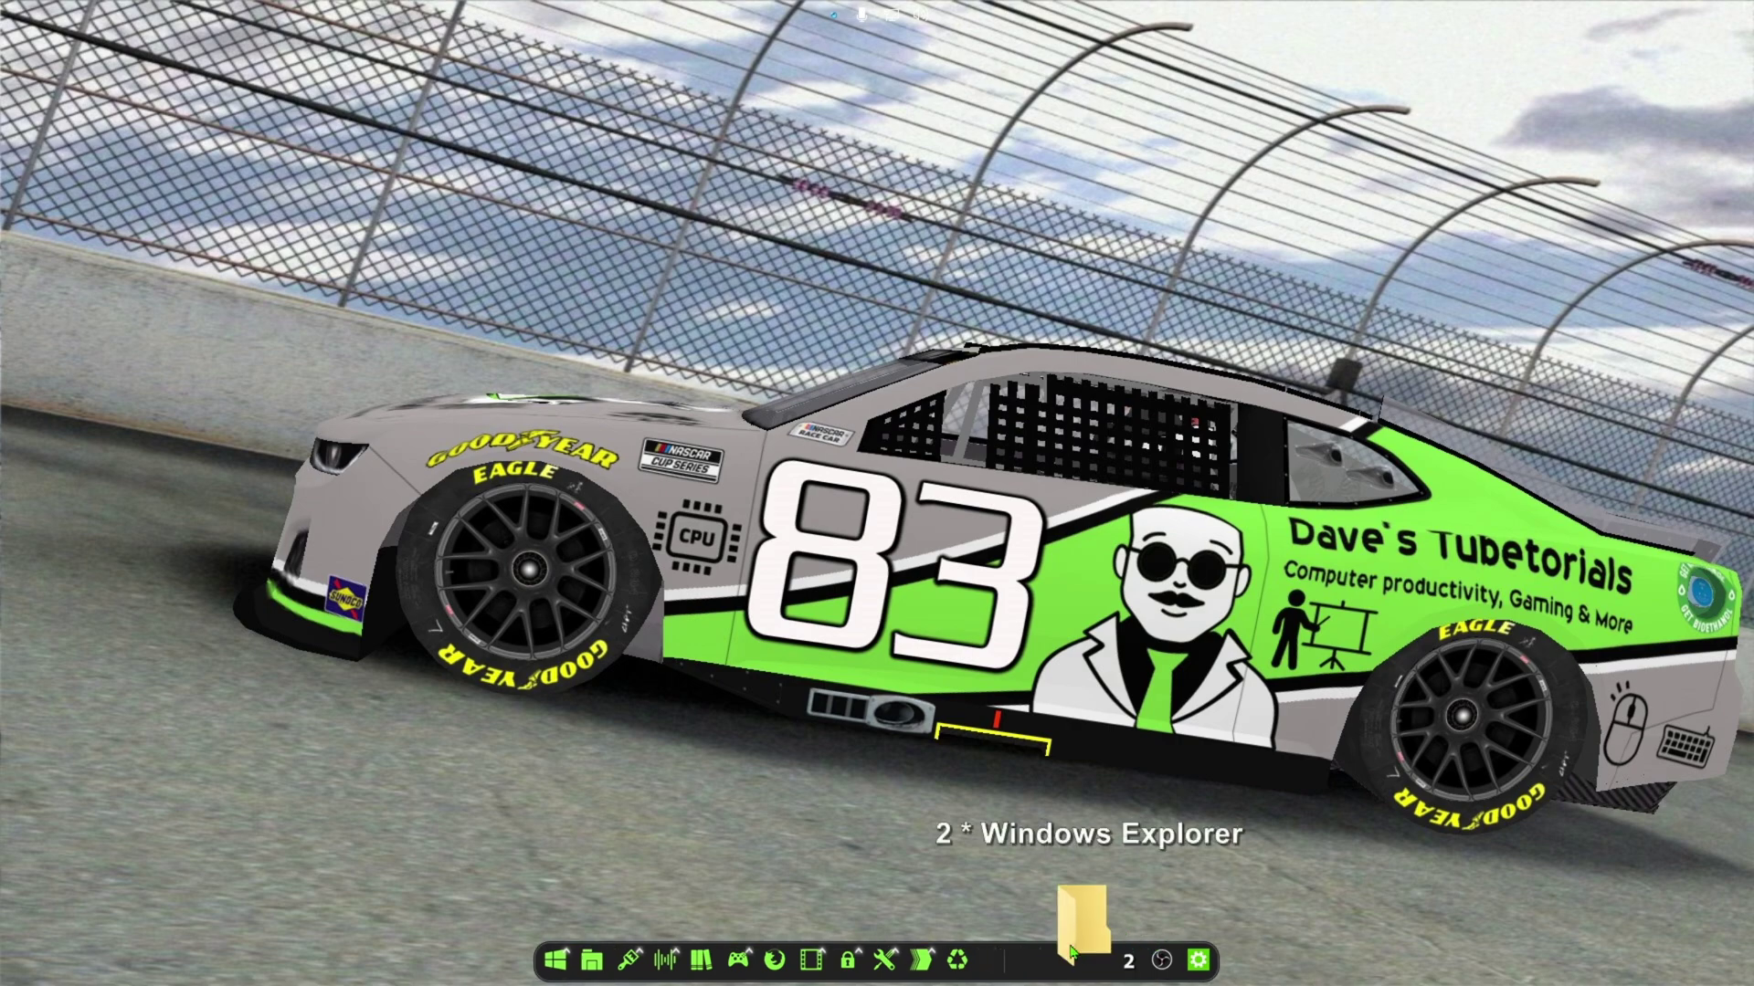
mouse_move(1074, 951)
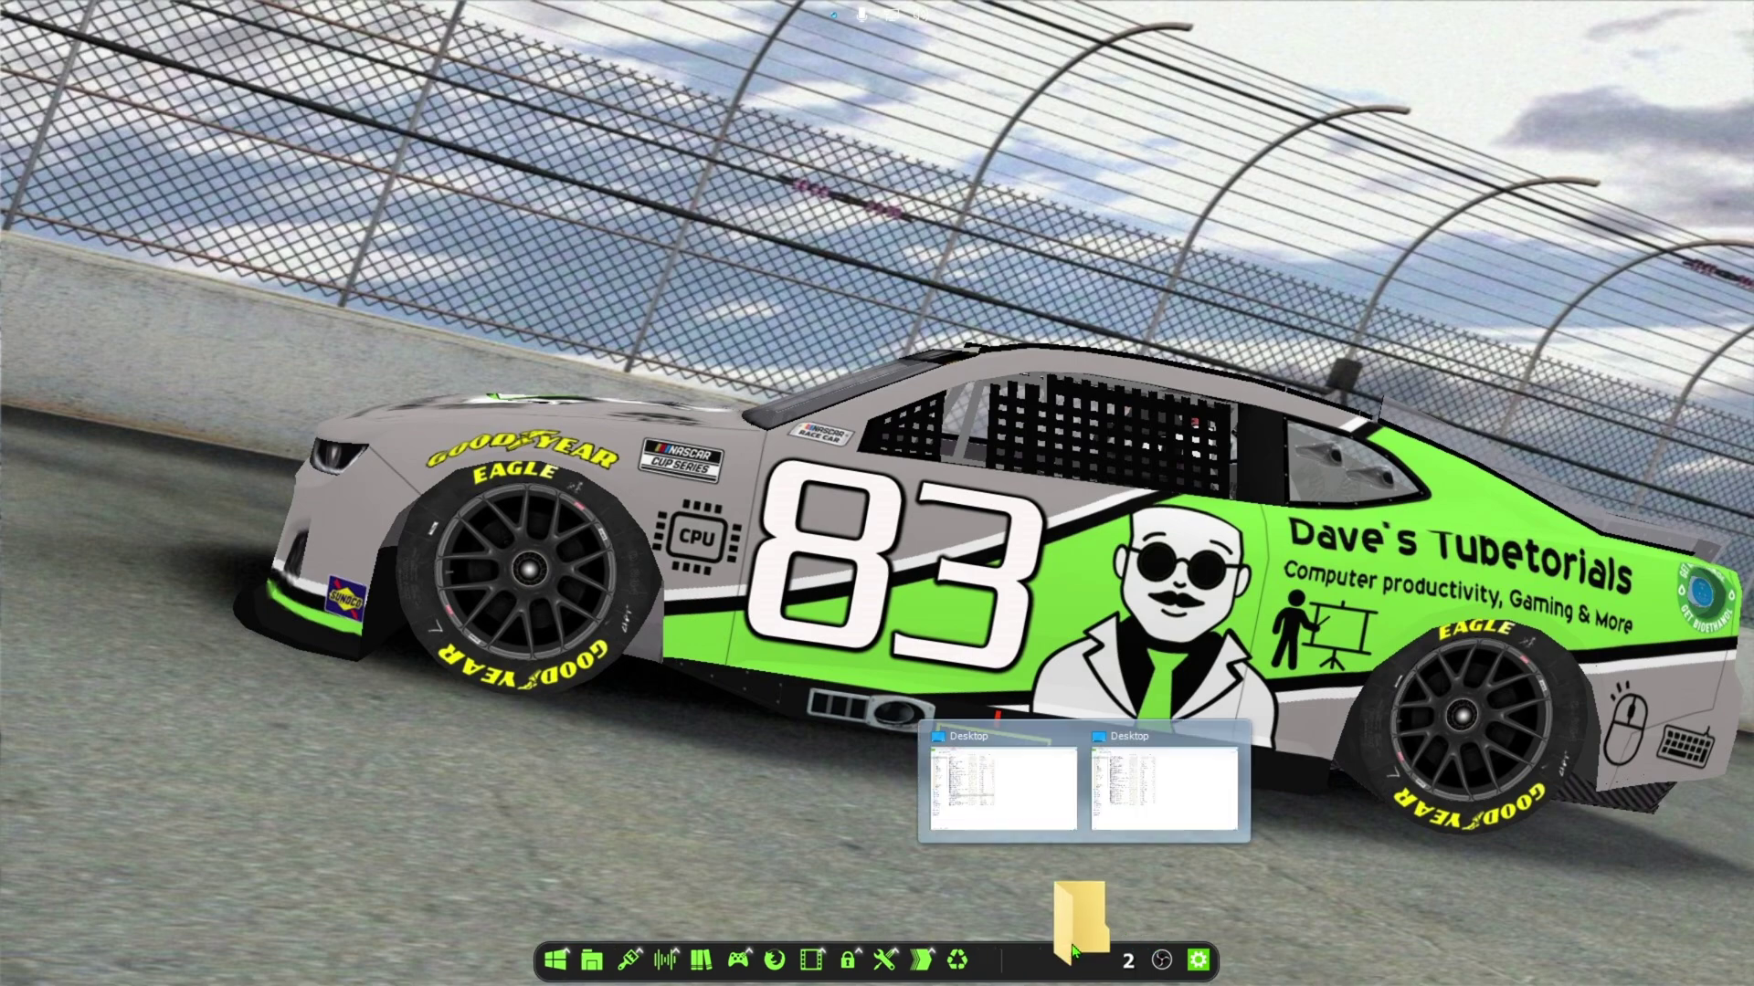
left_click(1137, 781)
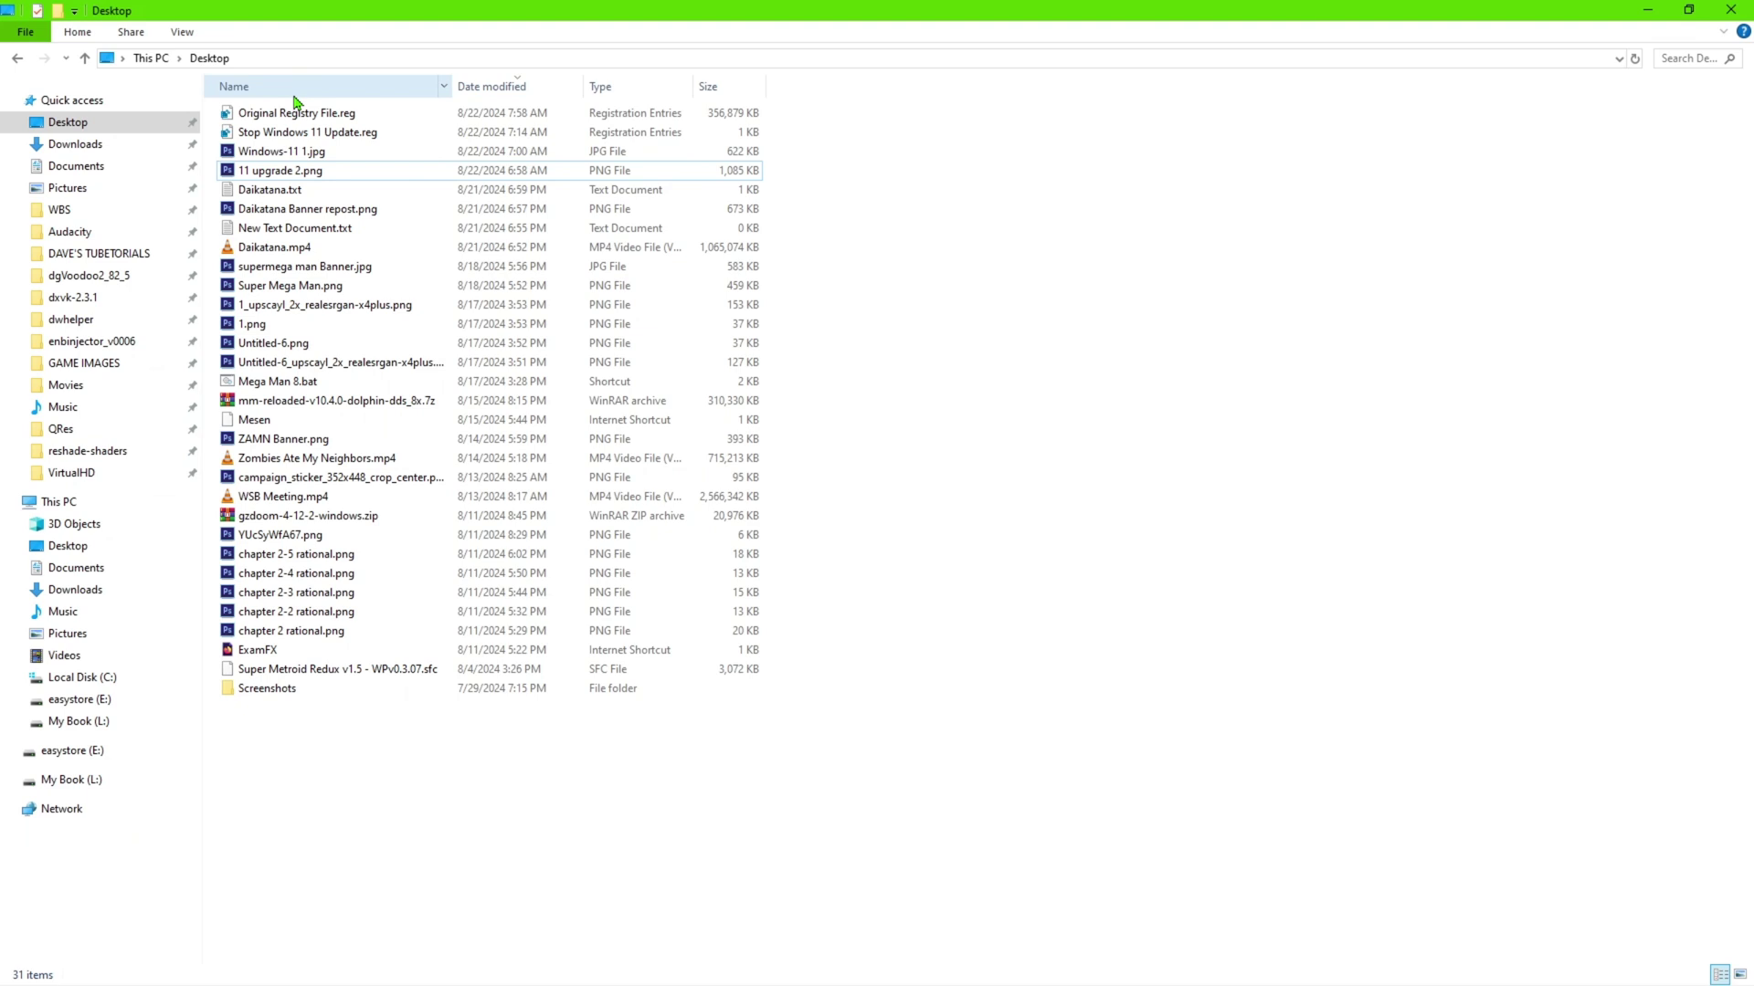
Step: Merge Stop Windows 11 Update.reg into the registry, accept the confirmation, and close Explorer
double_click(300, 133)
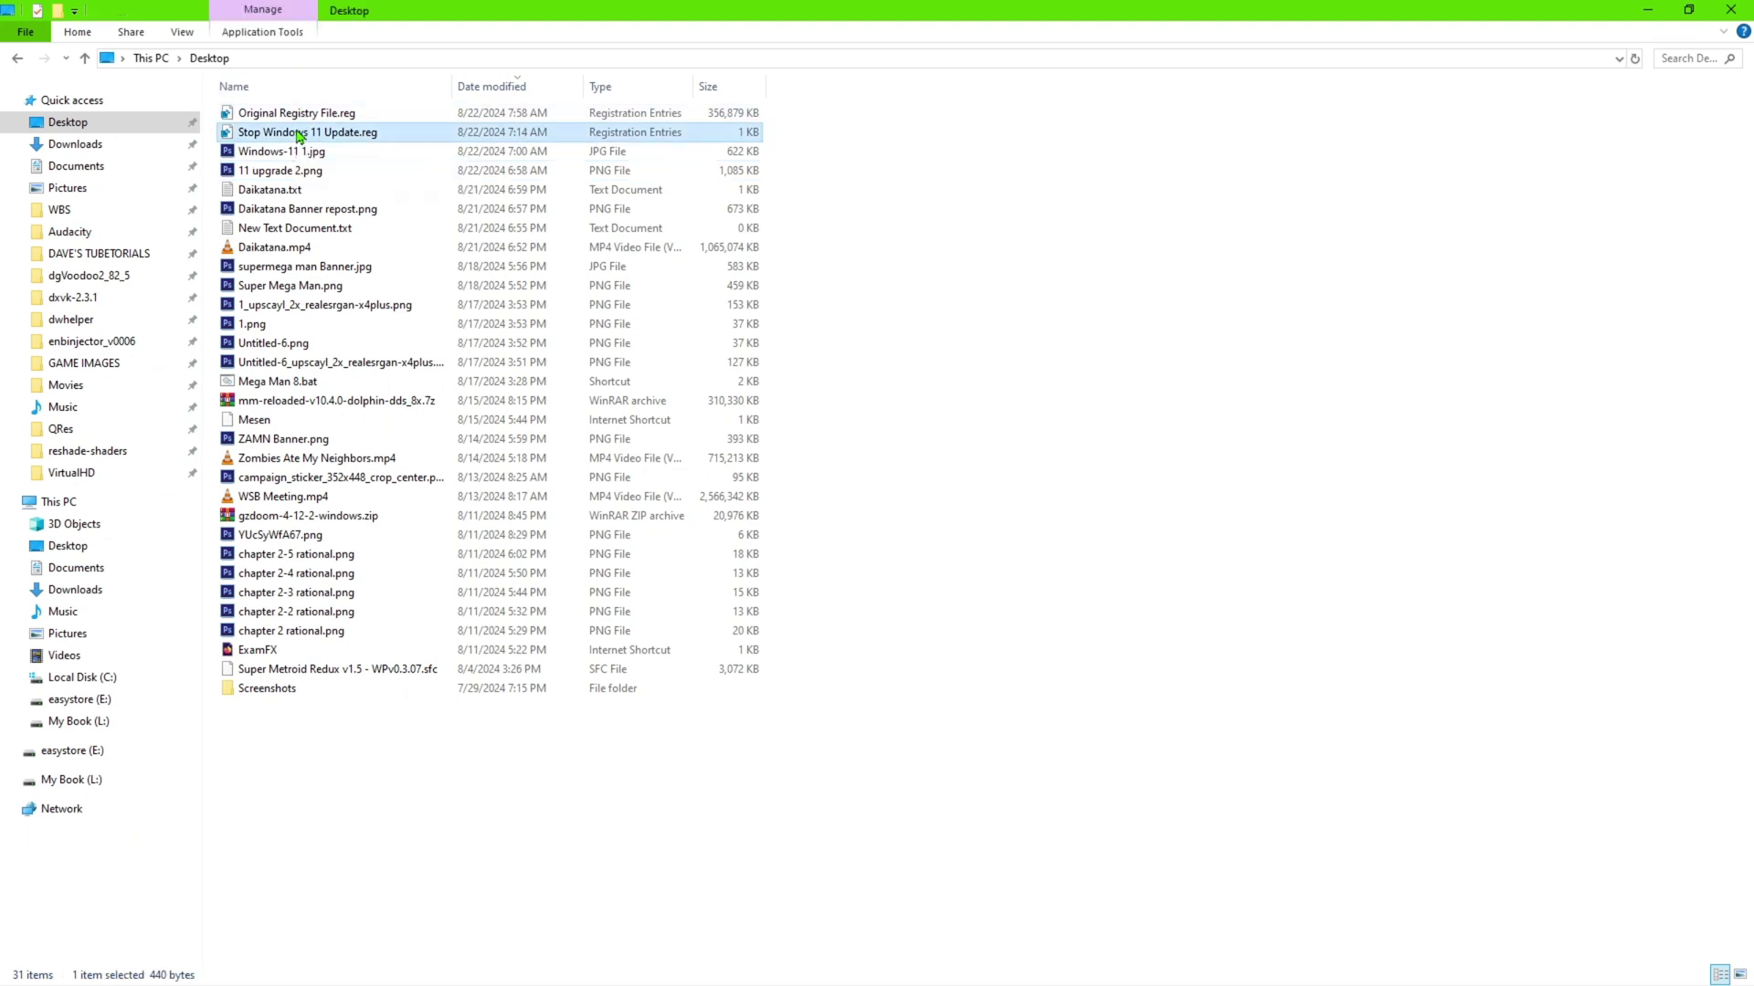
left_click(1013, 522)
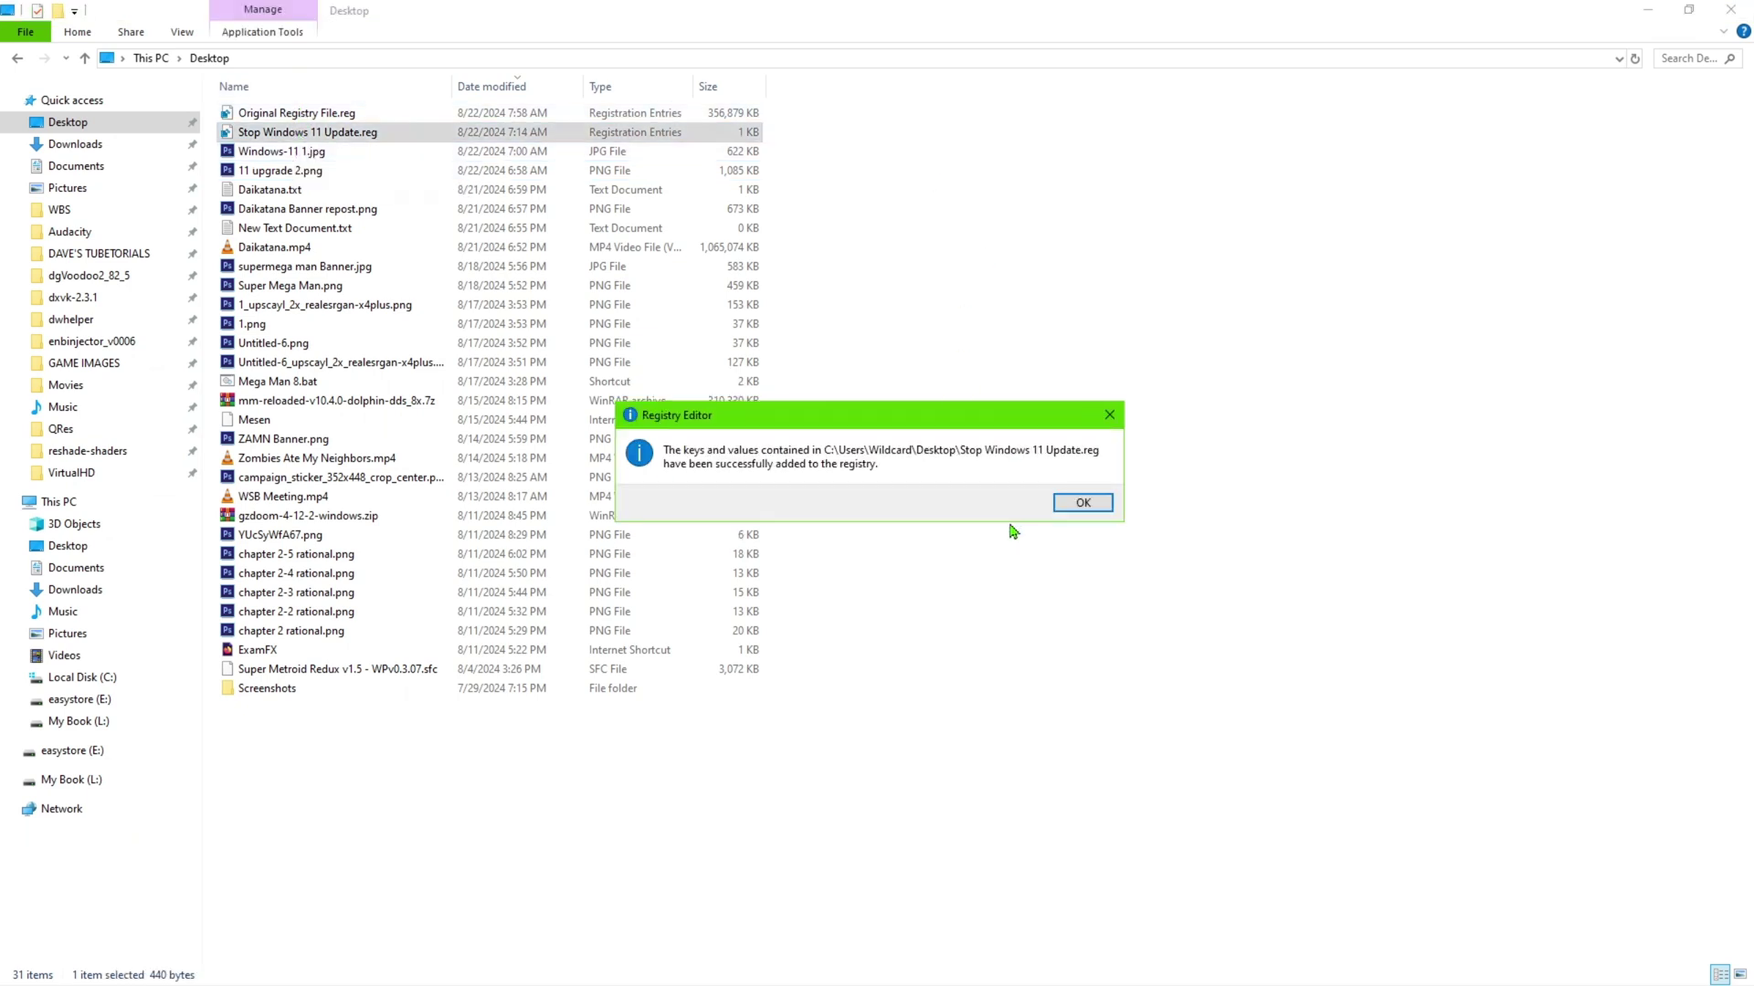
left_click(1084, 503)
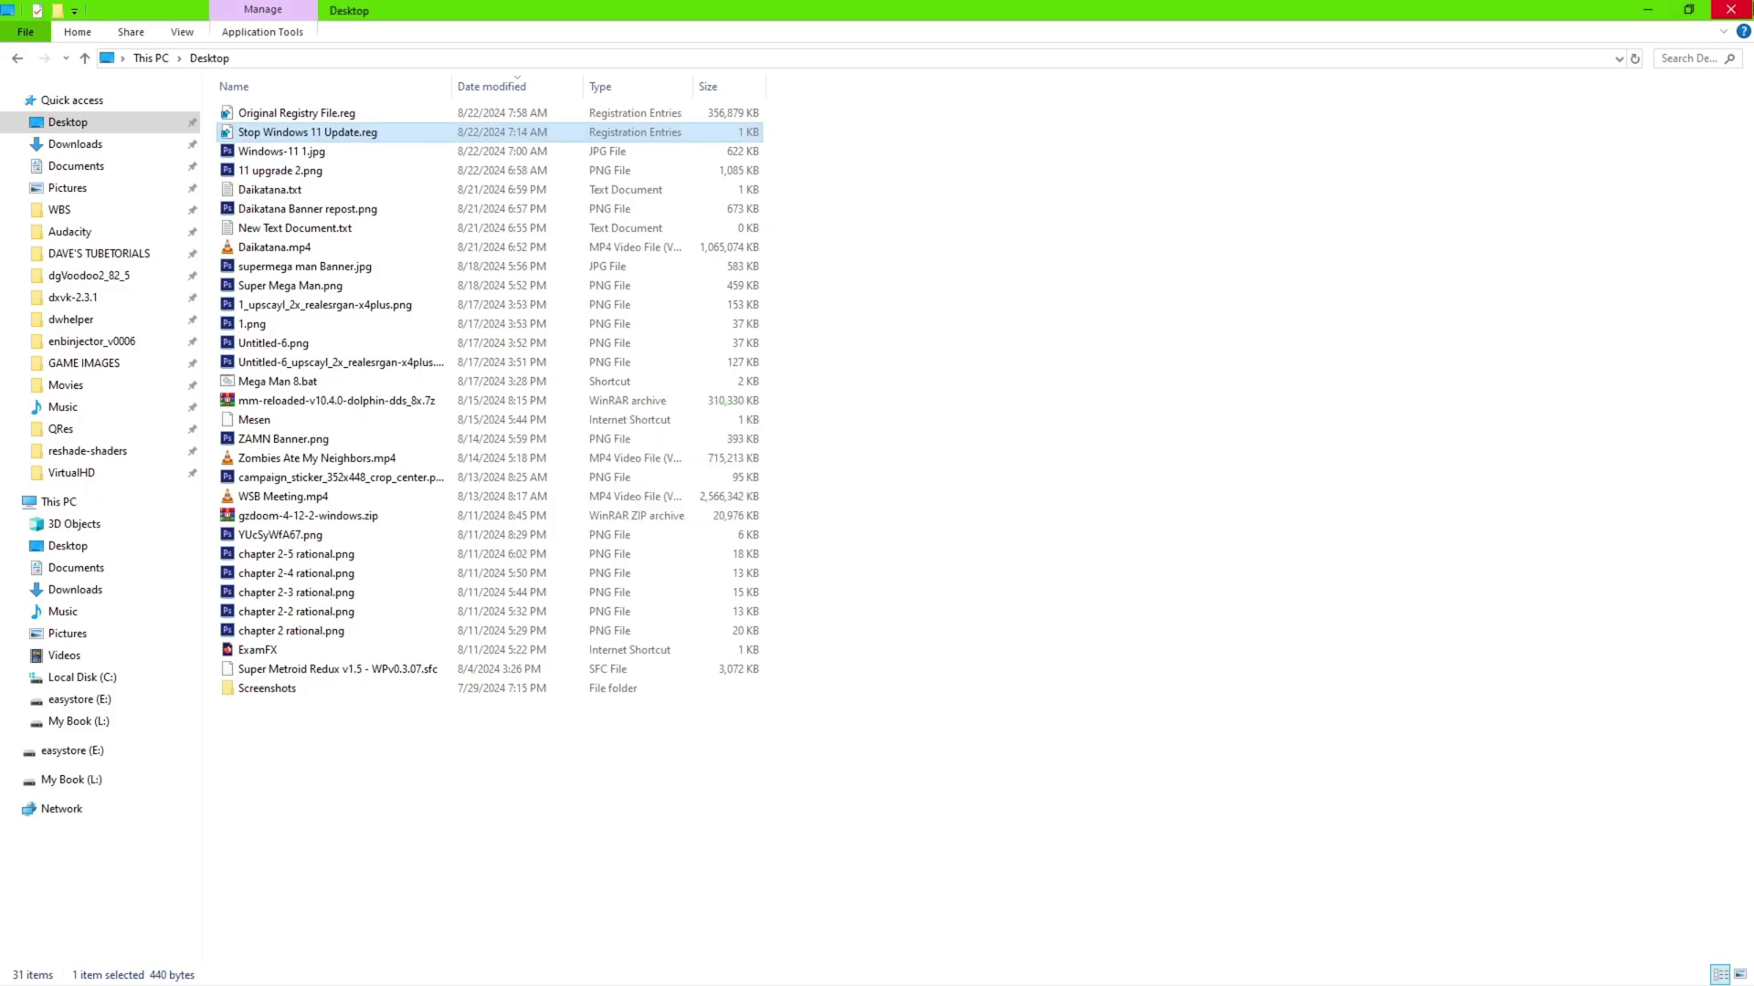
left_click(1730, 11)
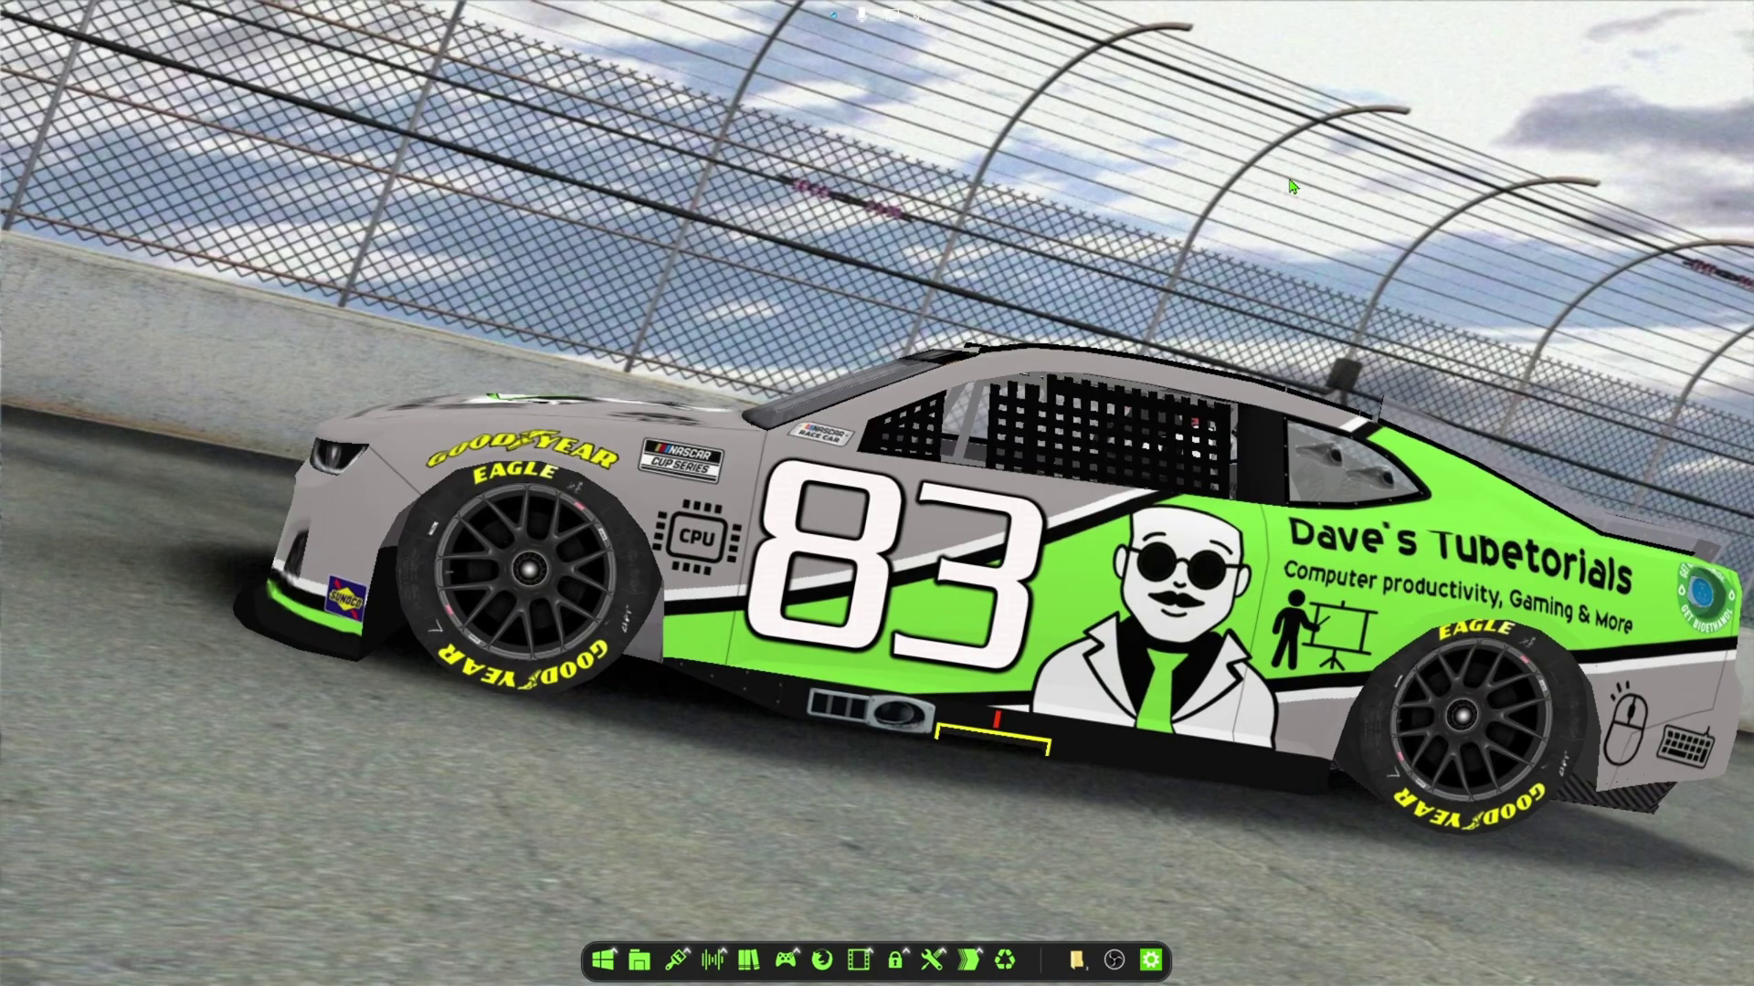
left_click(602, 959)
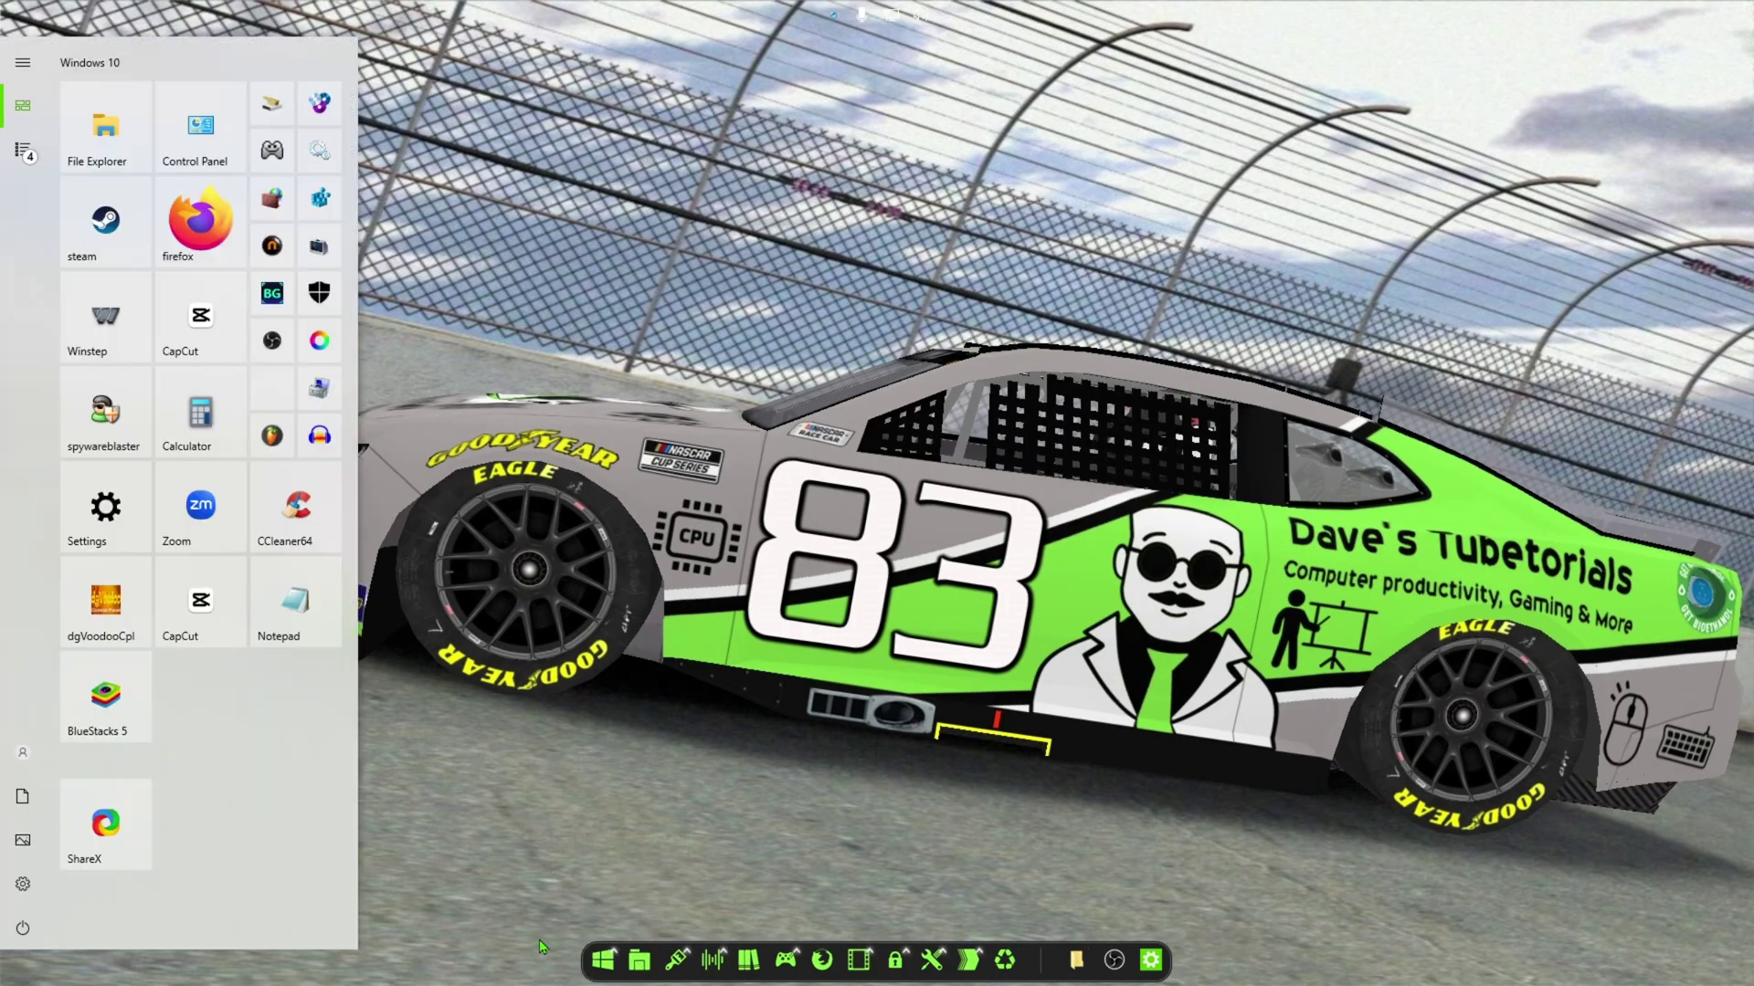
left_click(33, 886)
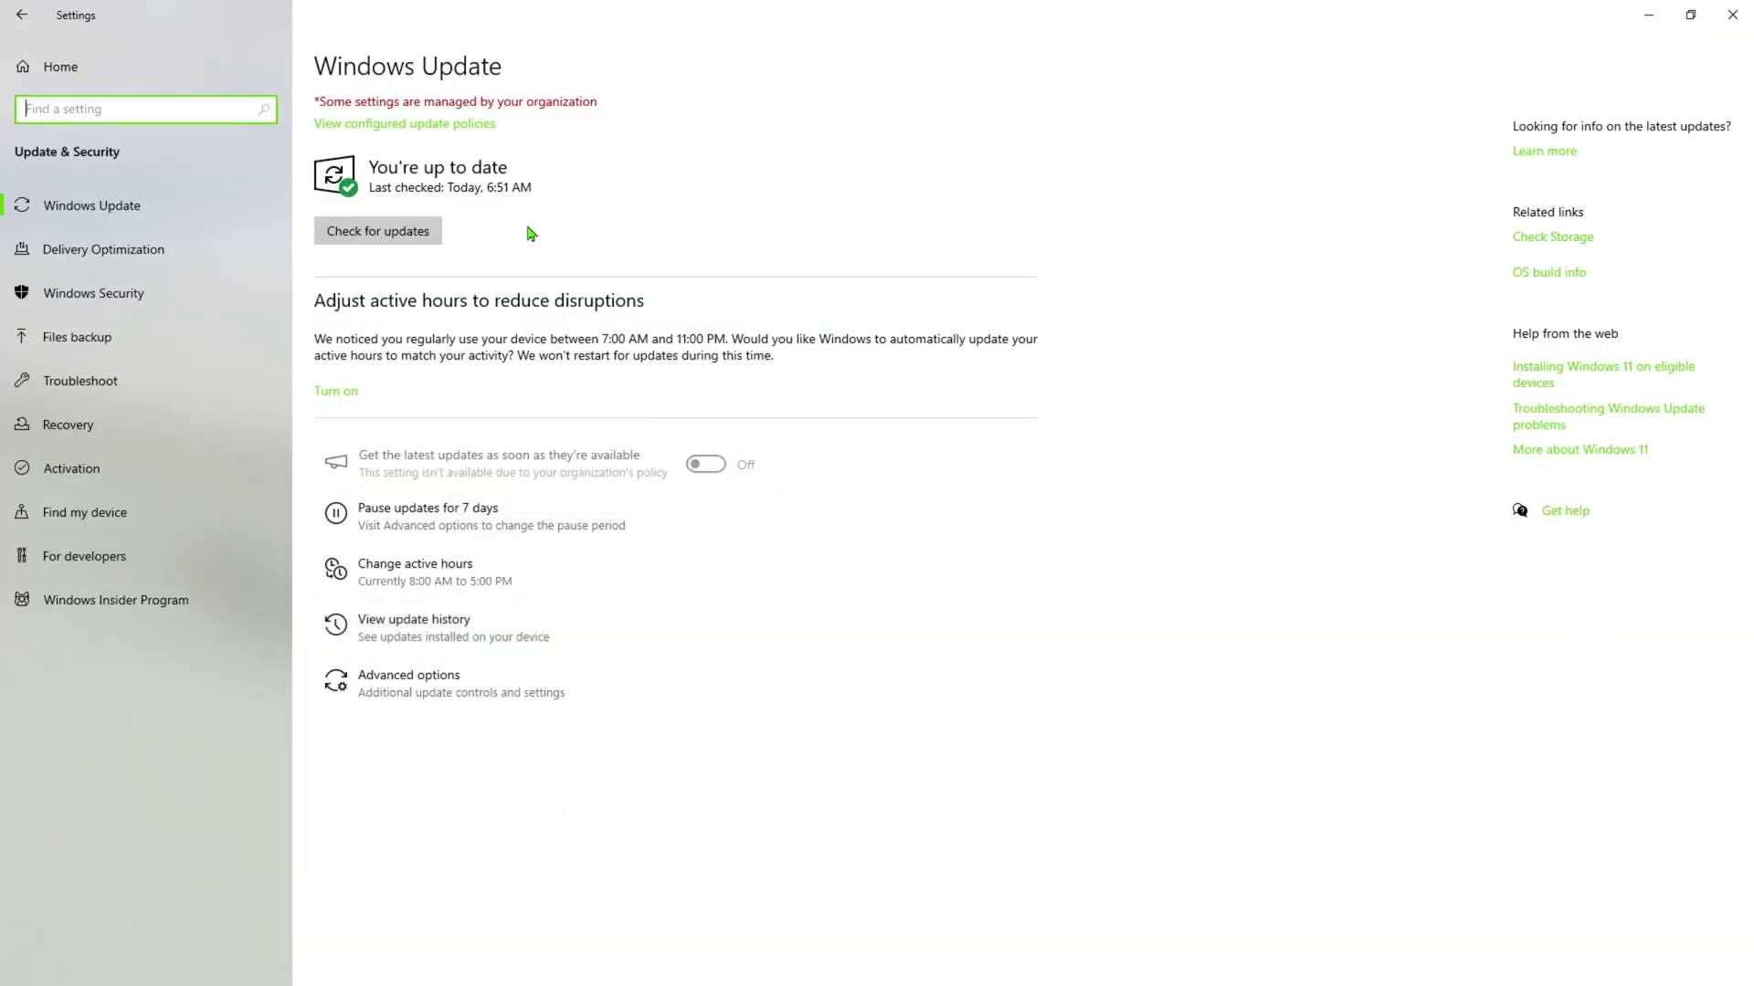